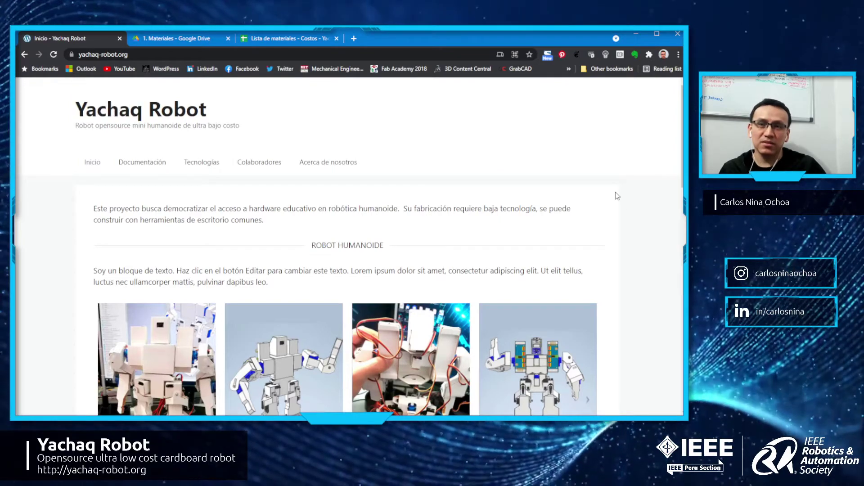
Switch from the project website to the Lista de materiales - Costos spreadsheet and set its zoom to 125%.
scroll(628, 205, down, 15)
scroll(627, 203, up, 15)
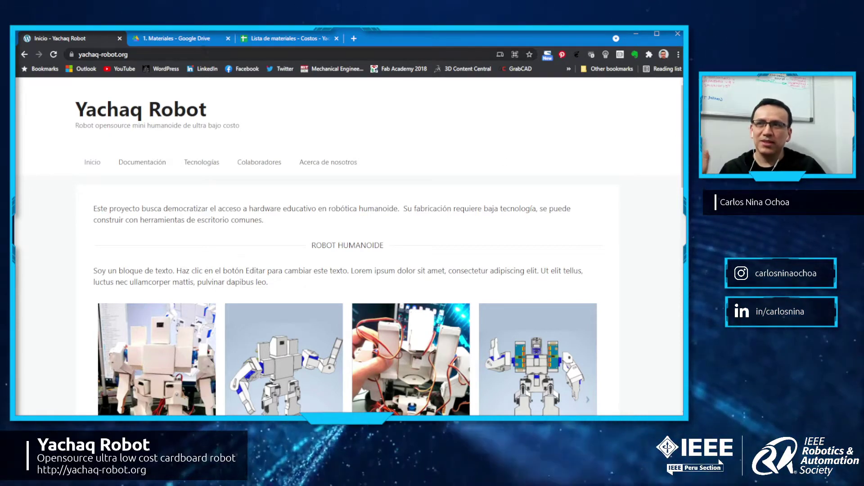
click(196, 39)
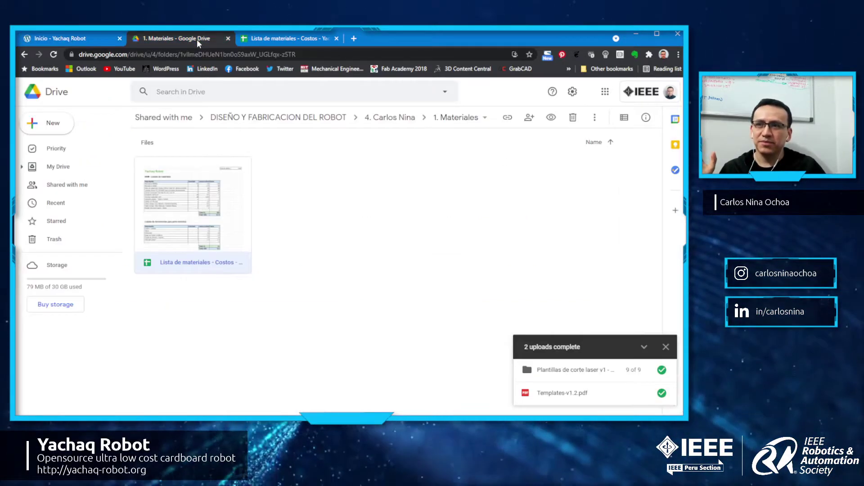
click(288, 39)
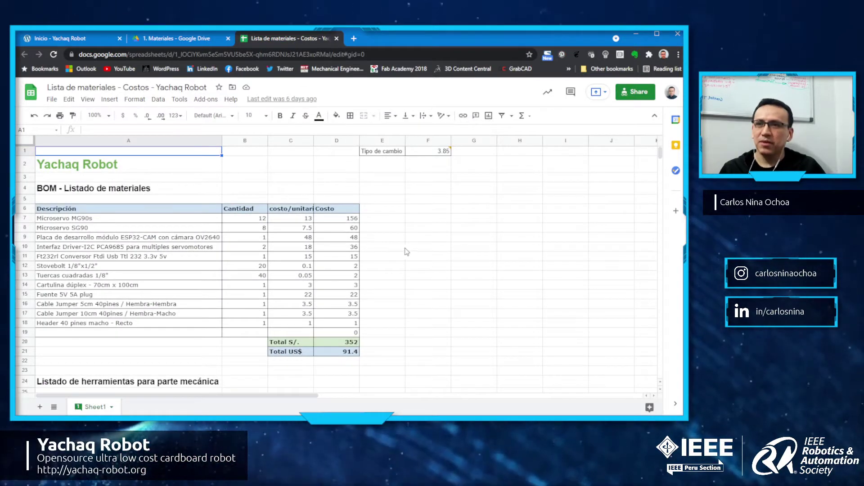
click(97, 116)
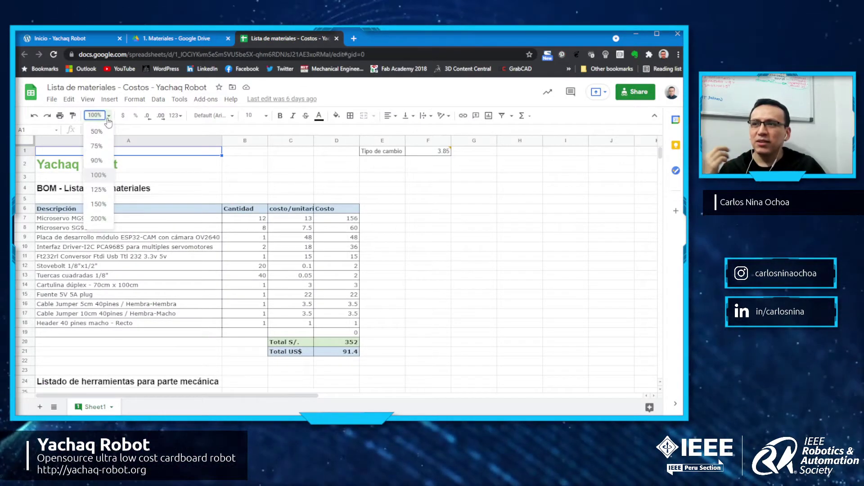
click(99, 189)
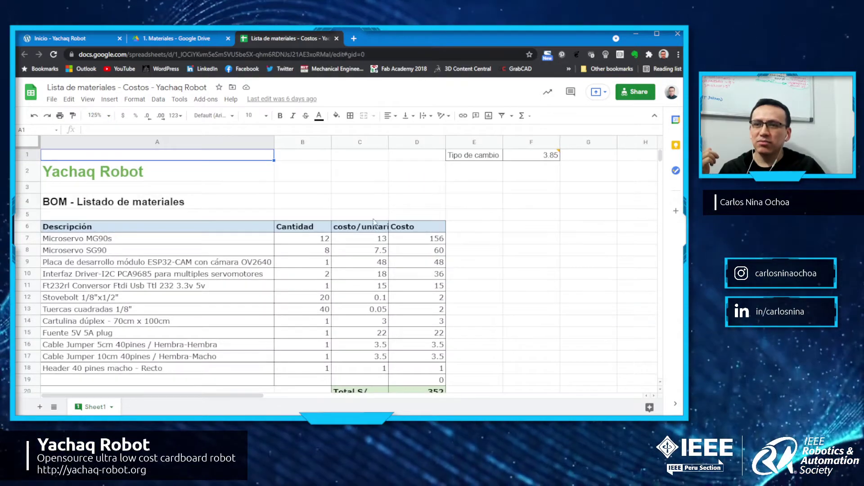
Examine the quantities and costs of the MG90s and SG90 microservos in the BOM table.
click(521, 228)
scroll(522, 232, down, 1)
scroll(522, 232, up, 1)
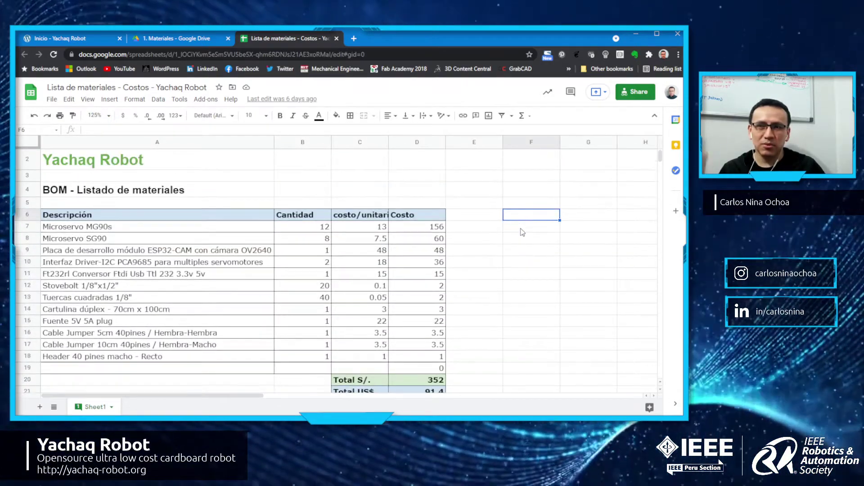
scroll(522, 232, down, 1)
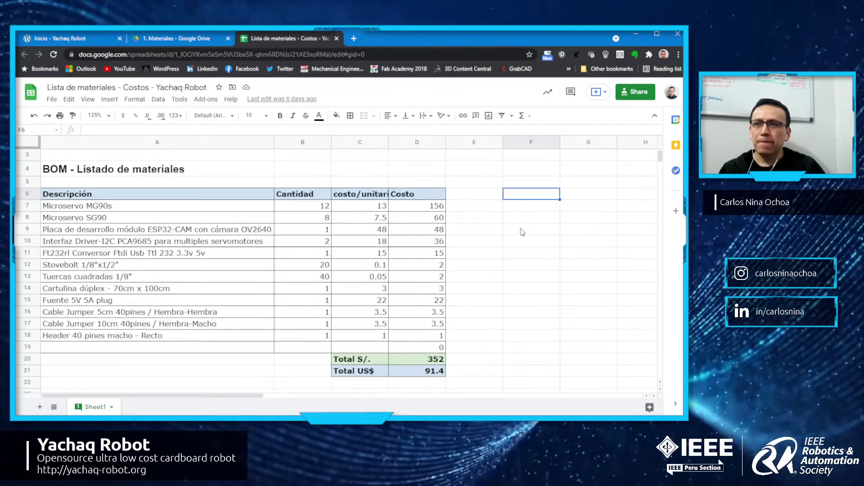
click(241, 210)
drag(242, 211, 311, 207)
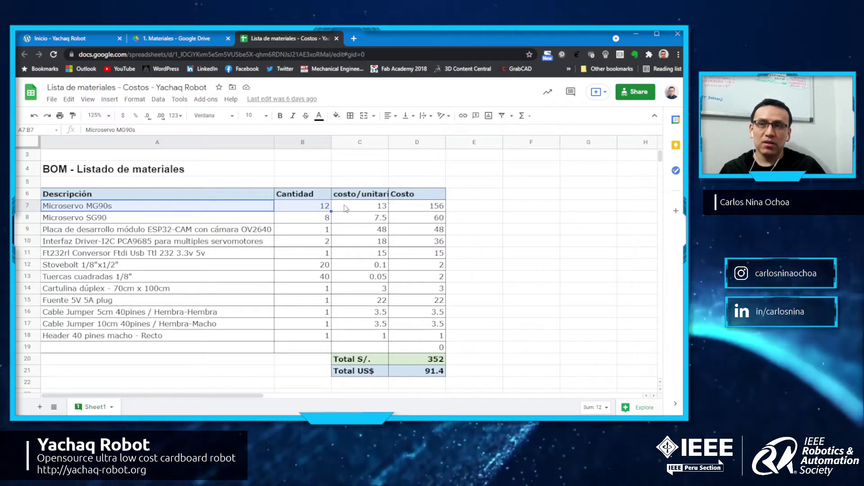
click(385, 209)
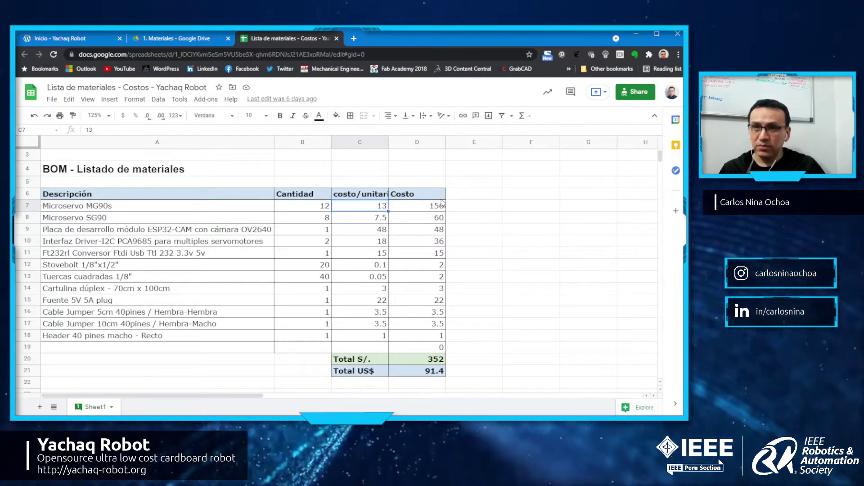
click(294, 211)
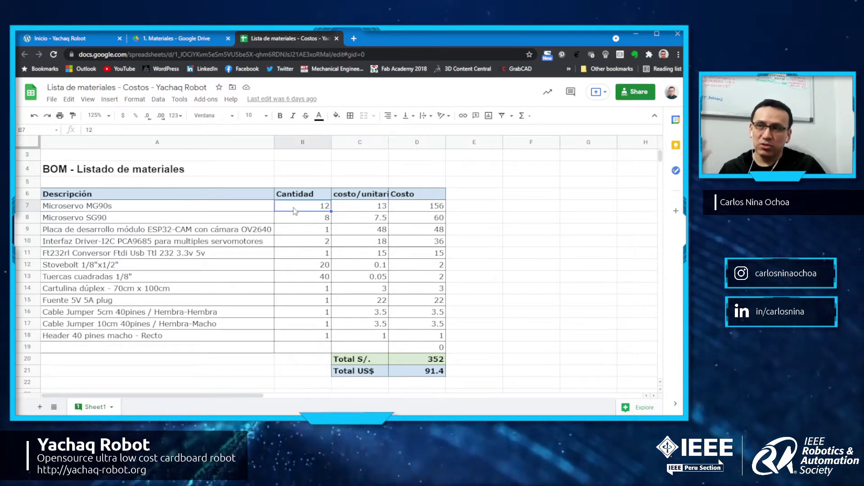
click(245, 218)
click(307, 220)
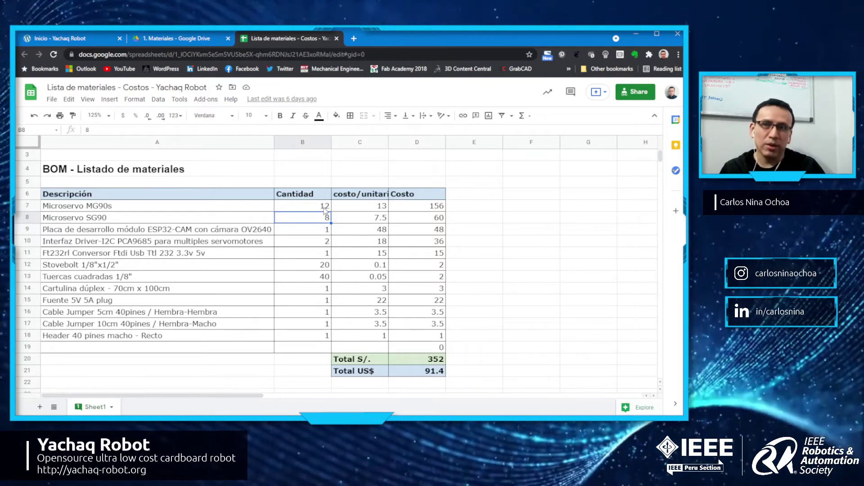
Review the BOM rows for the ESP32-CAM board, the PCA9685 servo driver and the FTDI USB converter, including the converter's unit cost.
click(256, 231)
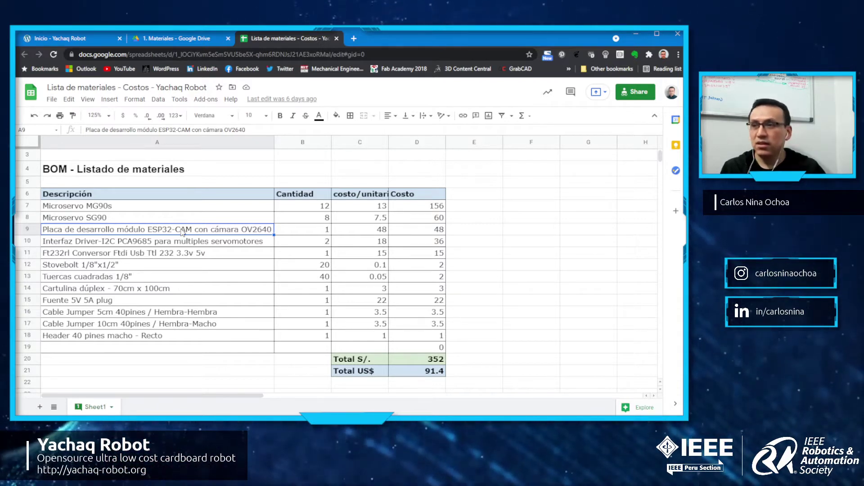
click(159, 243)
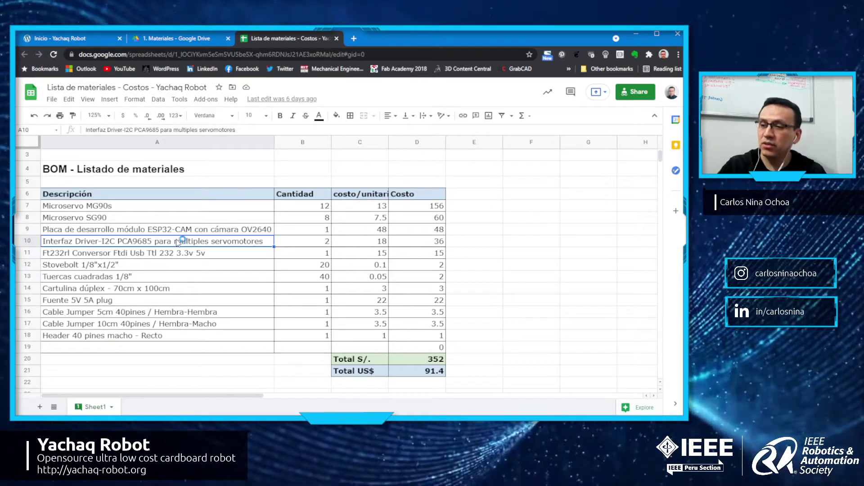
click(177, 242)
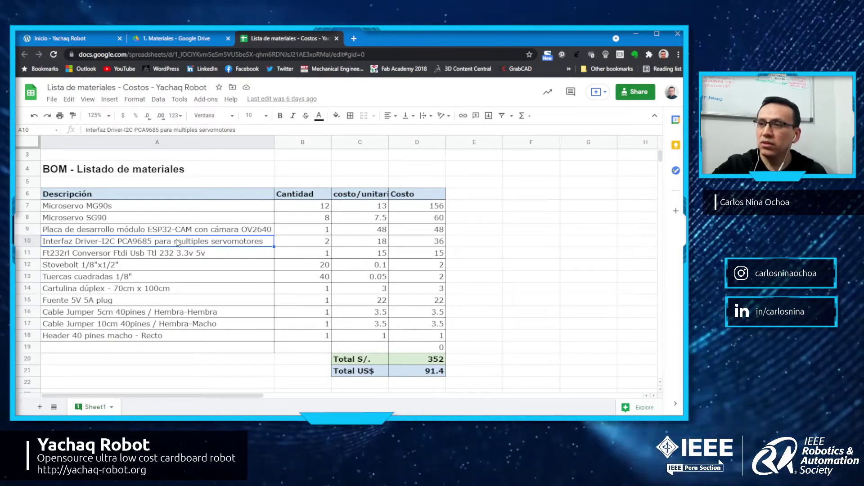
click(179, 243)
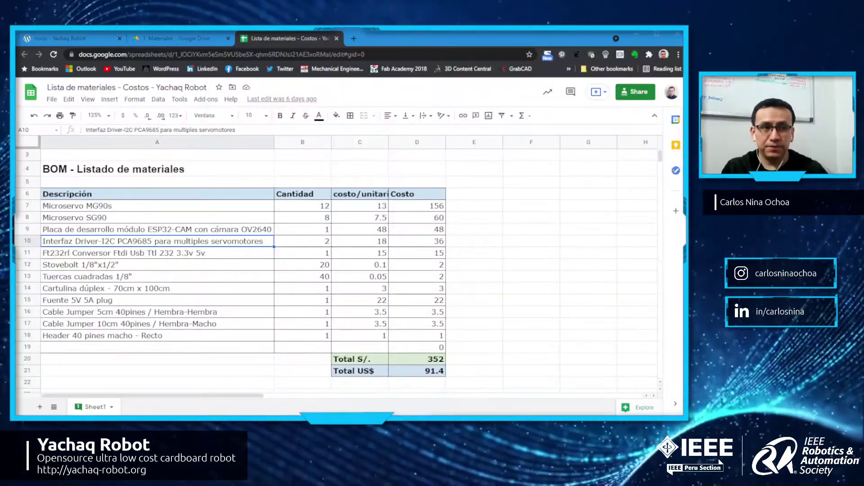
click(223, 254)
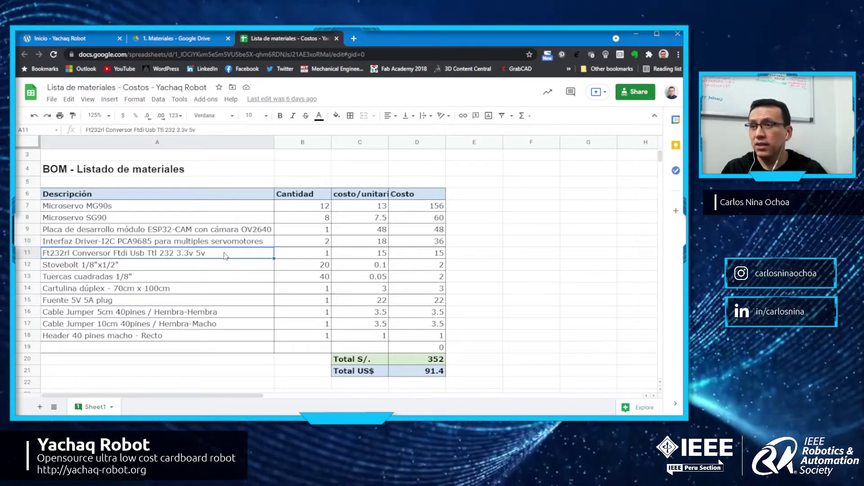
click(385, 264)
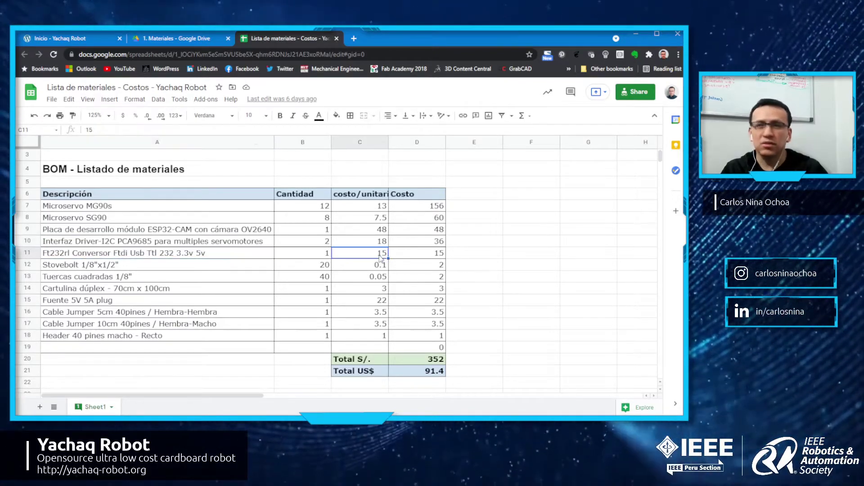
Review the 1/8"x1/2" stovebolt and 1/8" square nut rows, checking the reference photo of the bolts in Photos.
click(103, 268)
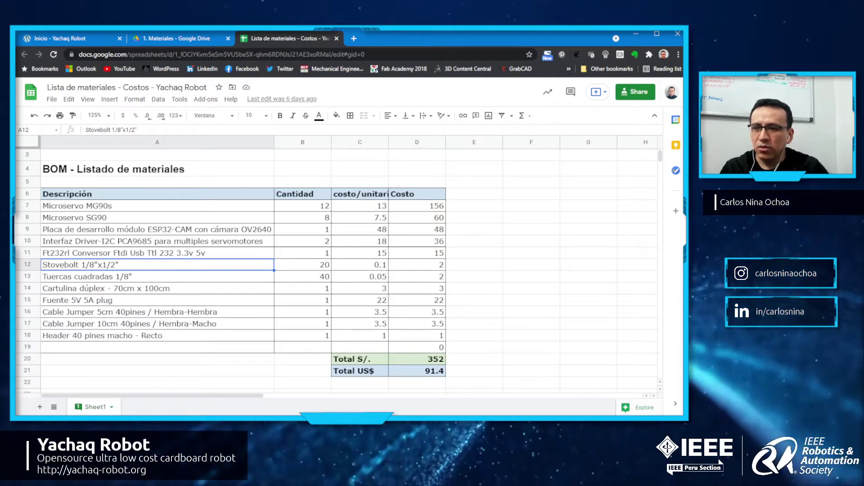
key(alt+Tab)
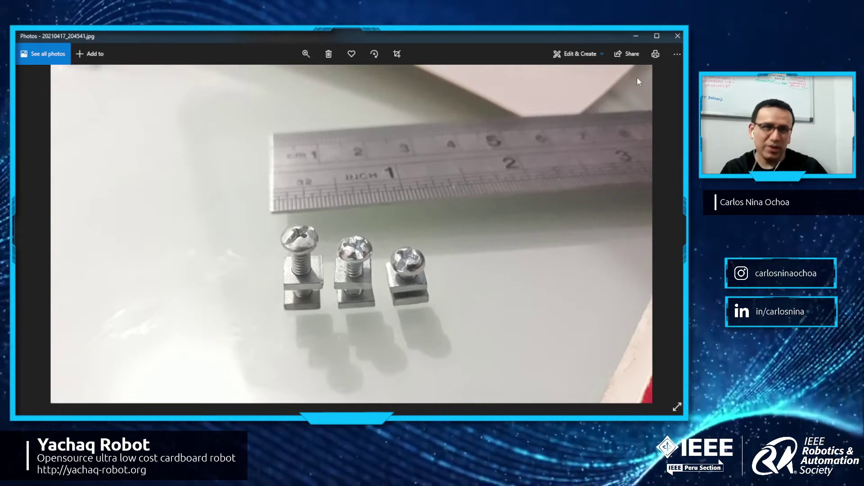
key(alt+Tab)
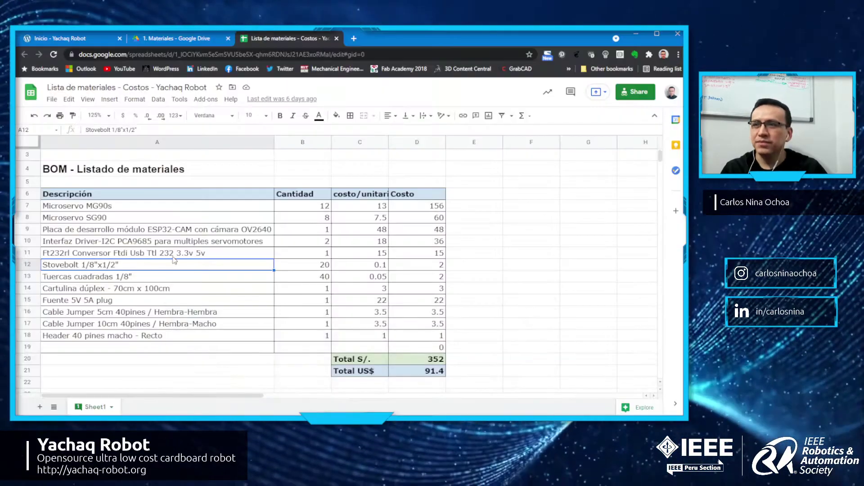
click(153, 279)
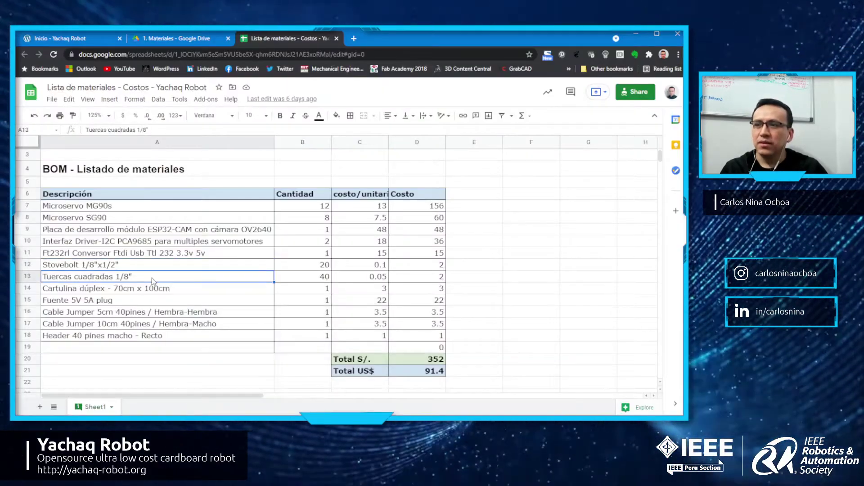
click(109, 266)
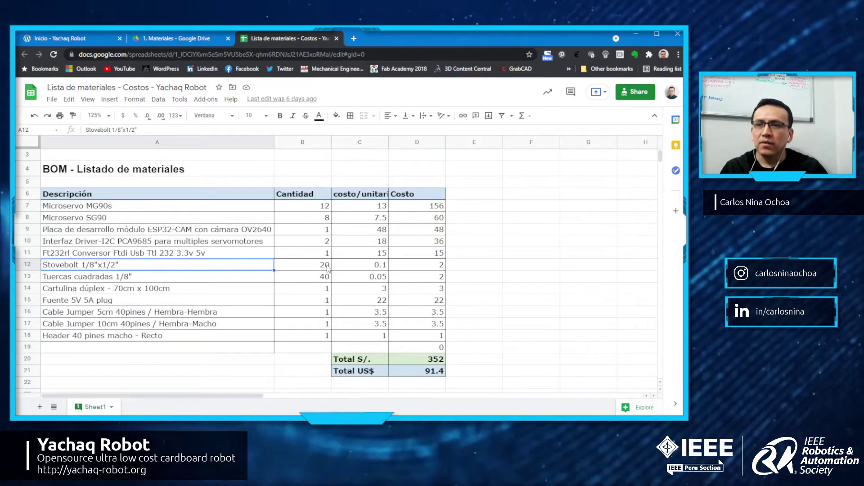
click(432, 268)
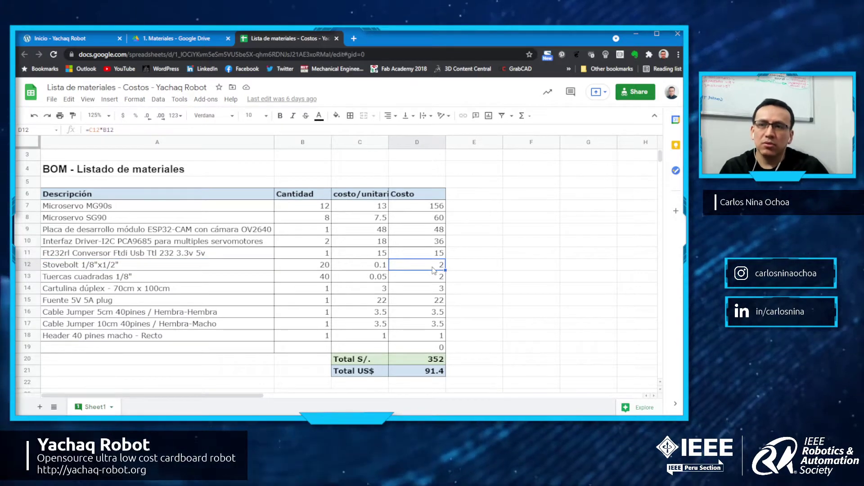
click(234, 267)
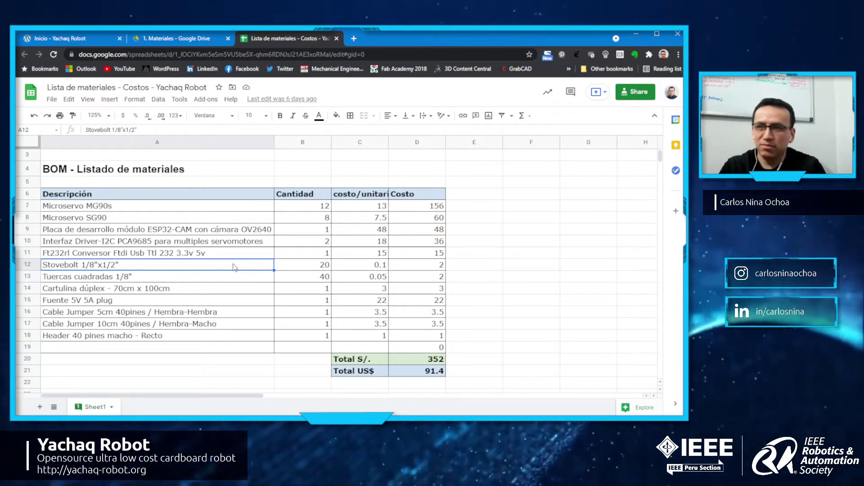
Review the BOM rows for the duplex cardstock, 5V 5A supply, jumper cables and pin header, and revisit the PCA9685 servo driver row.
click(234, 292)
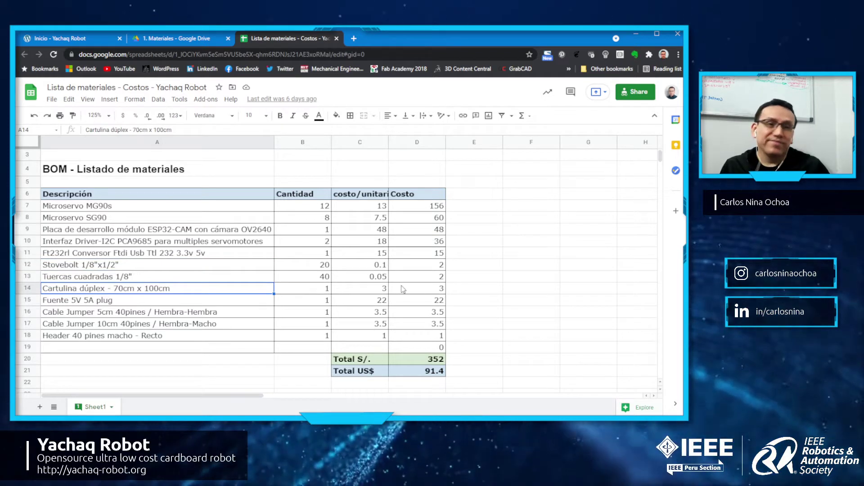
click(242, 301)
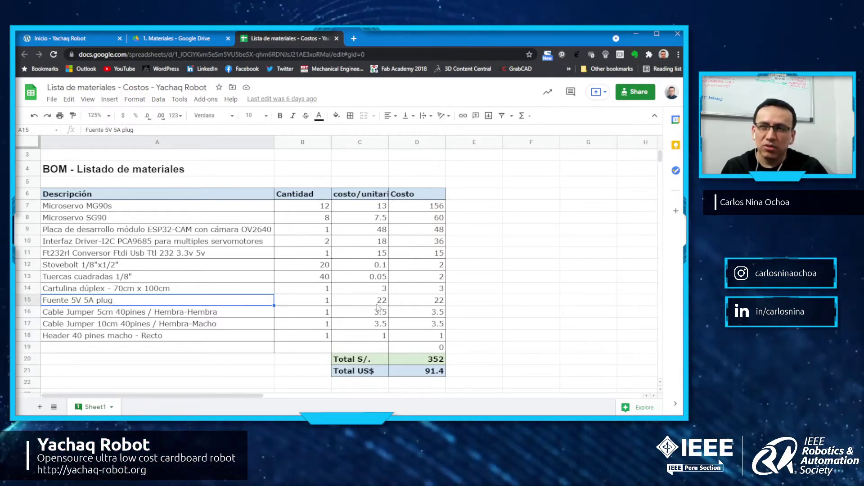
drag(241, 313, 417, 327)
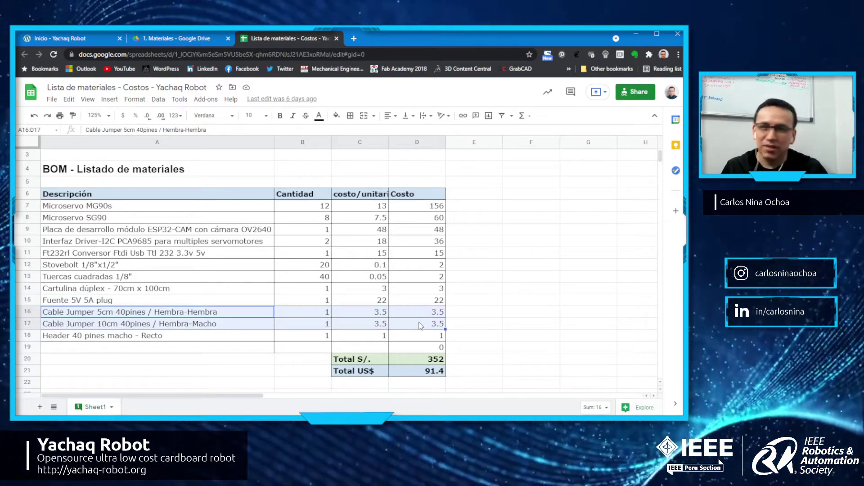
drag(178, 336, 432, 339)
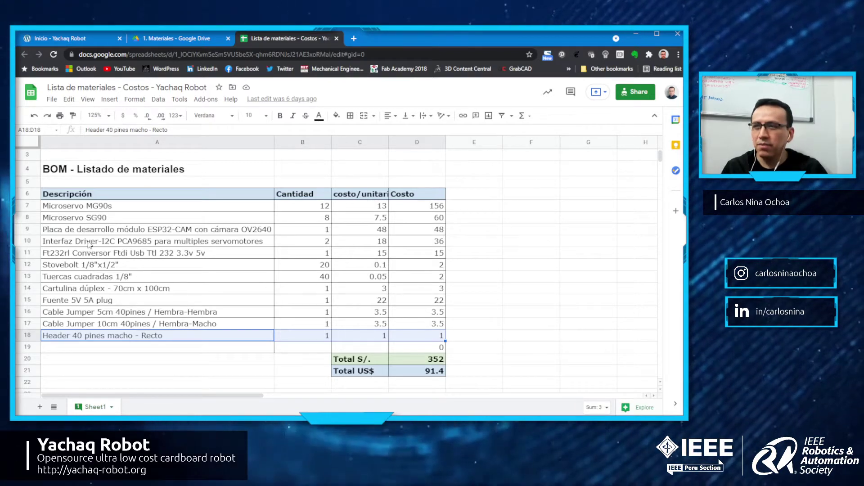
click(220, 243)
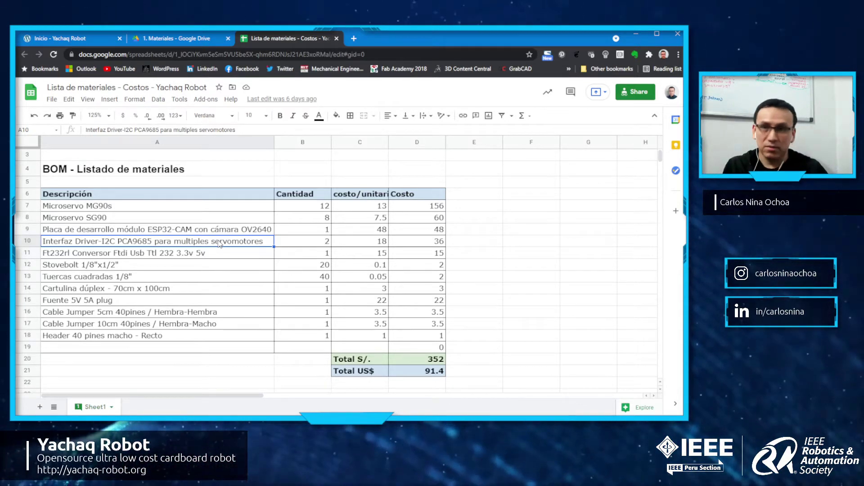
Examine the tools listed for the mechanical part, row by row from the cutter to the paper glue.
click(376, 270)
scroll(377, 270, down, 6)
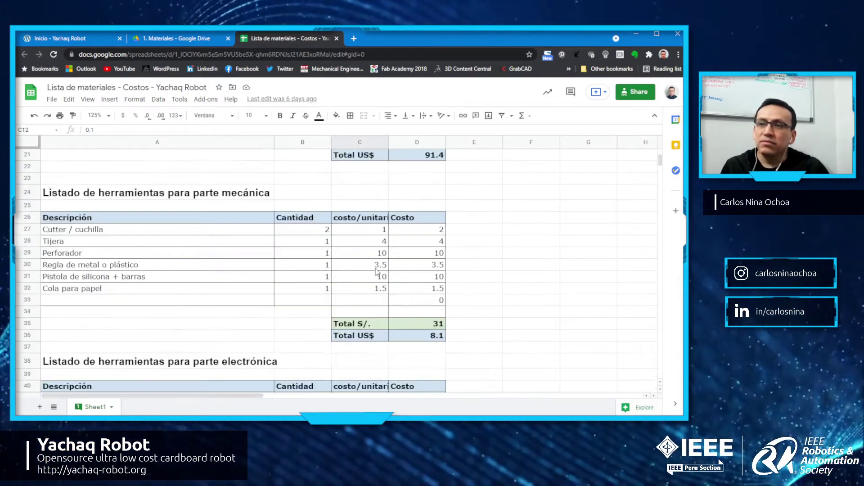
scroll(376, 270, down, 1)
click(153, 207)
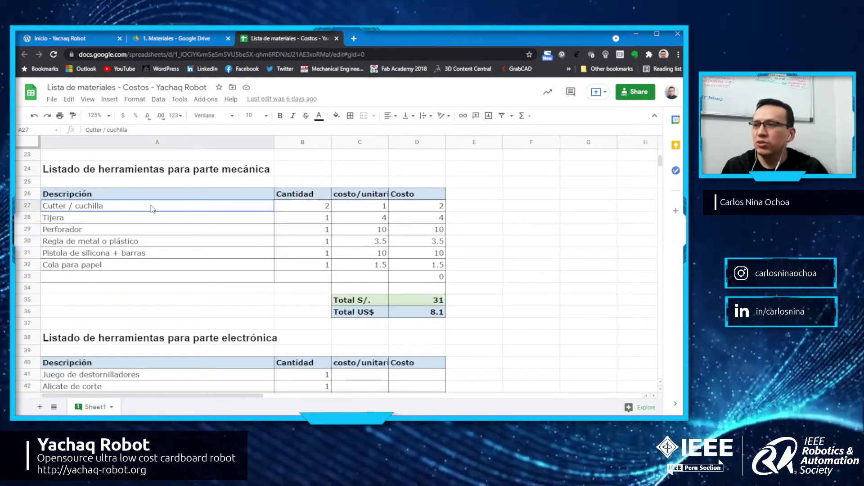
click(154, 219)
click(155, 230)
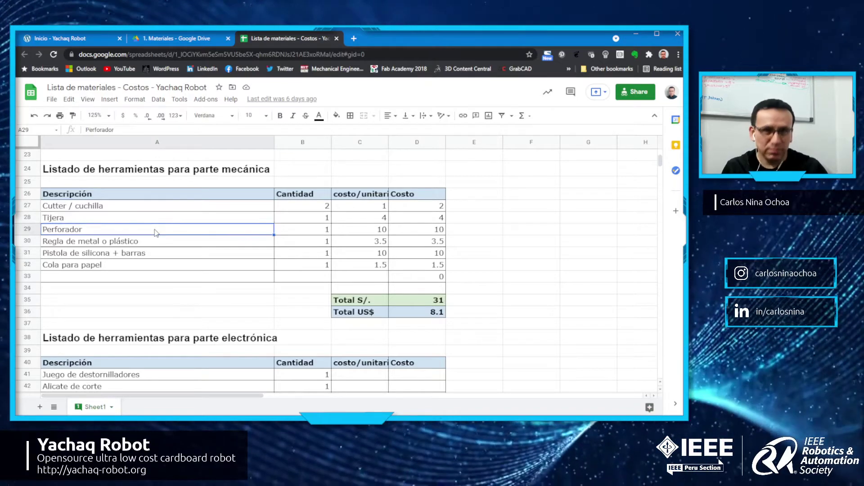
click(141, 241)
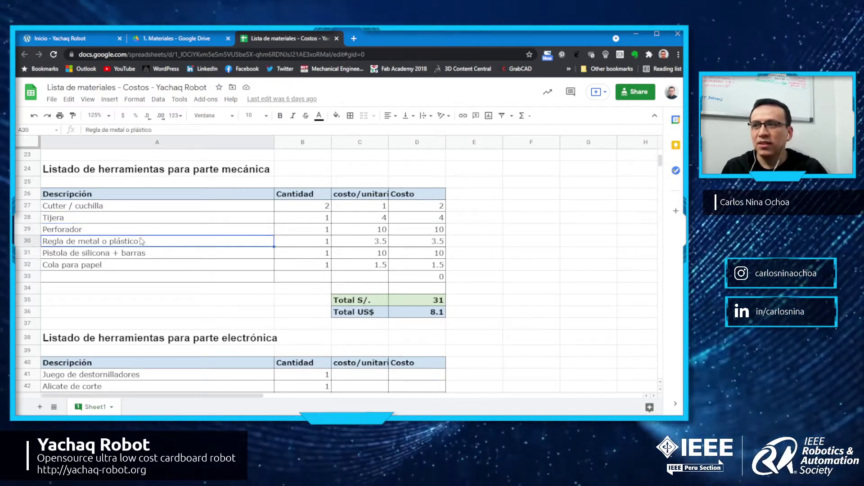
click(179, 255)
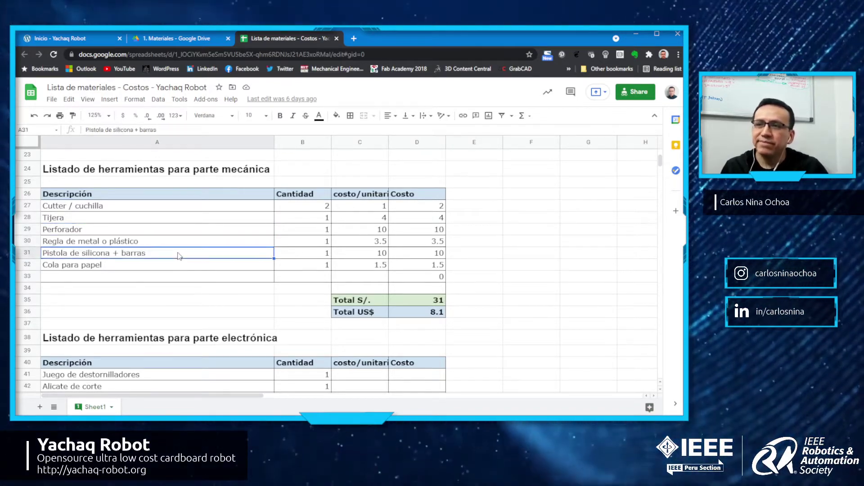
click(181, 267)
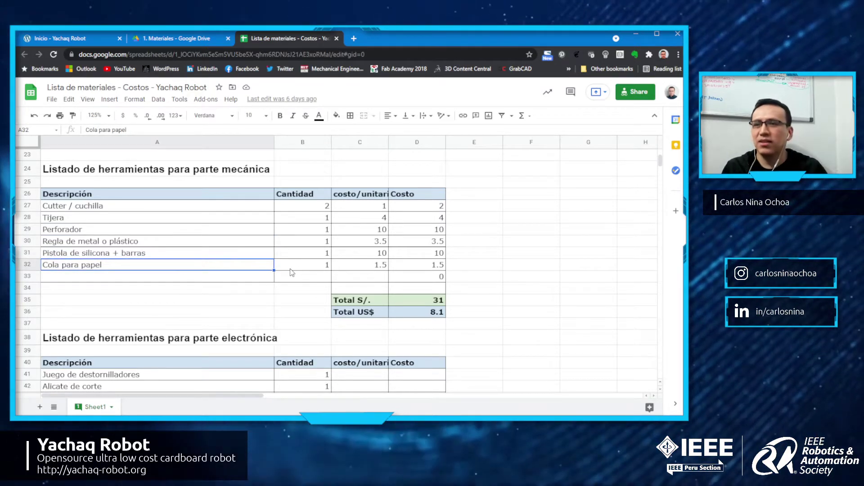
Review the tools listed for the electronic part, including the screwdriver set, cutting pliers and soldering iron rows.
scroll(292, 271, down, 3)
scroll(290, 272, down, 1)
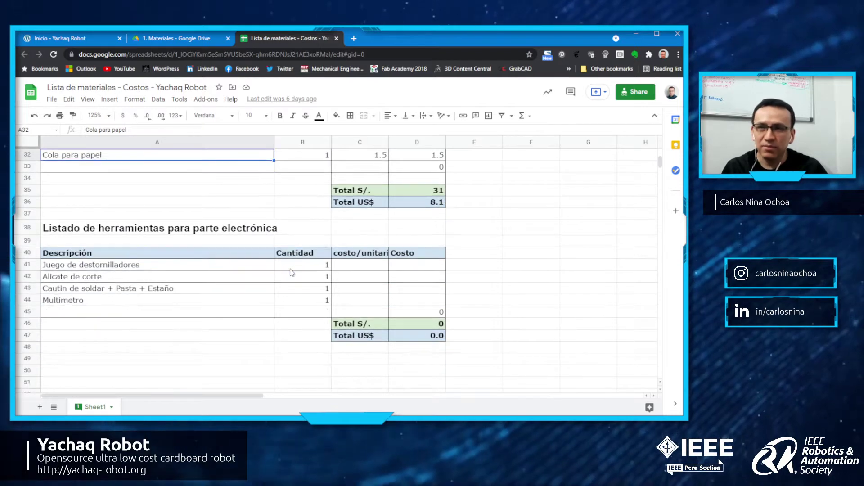
click(192, 269)
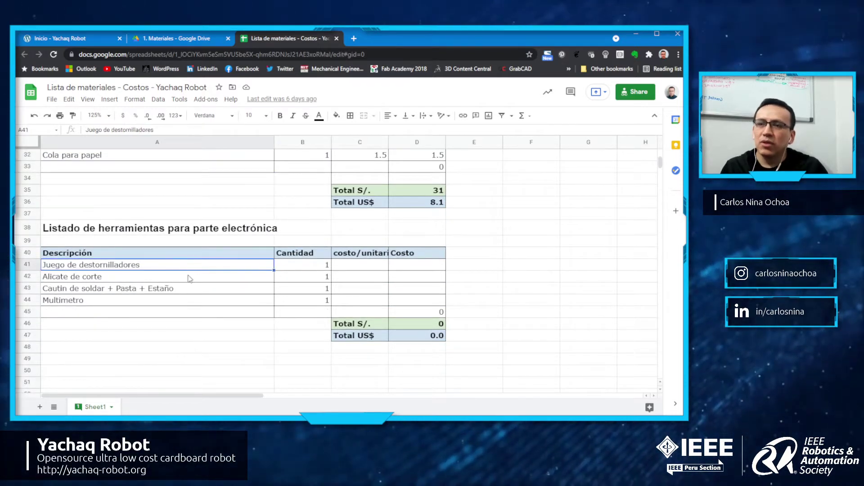
click(144, 302)
click(147, 290)
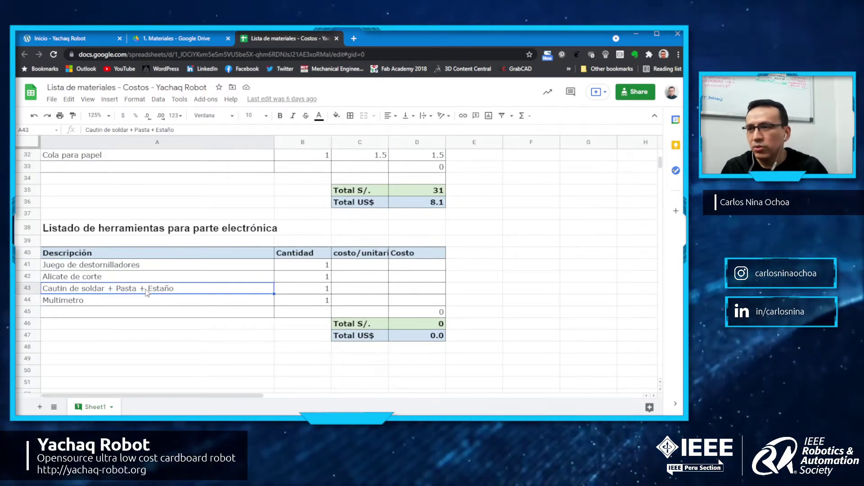
click(195, 274)
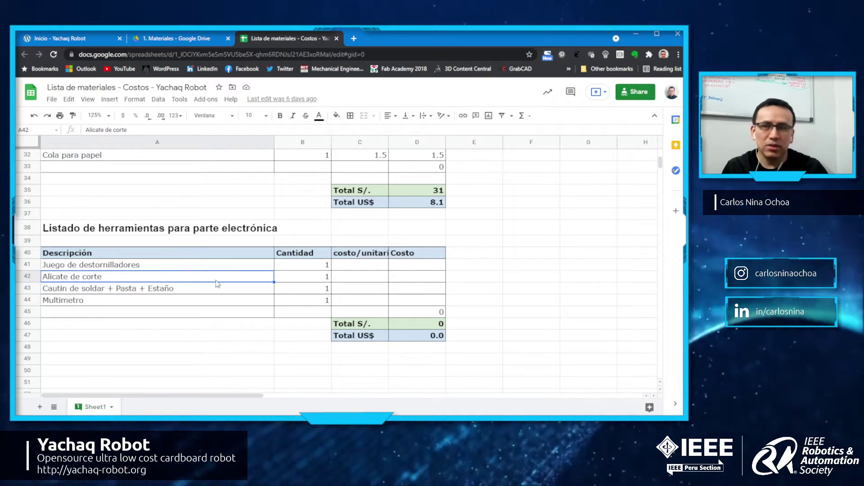
Return to the BOM table and review its unit cost, quantity and description headers and the Microservo MG90s row.
scroll(218, 283, up, 10)
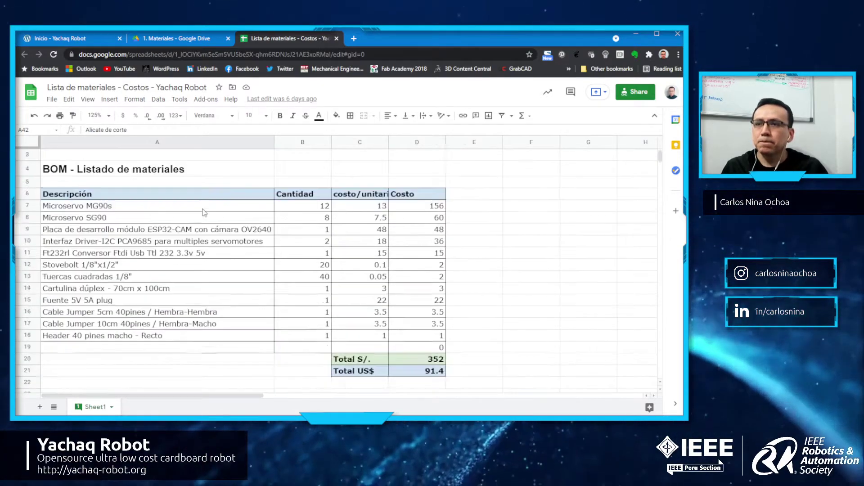
scroll(202, 211, up, 1)
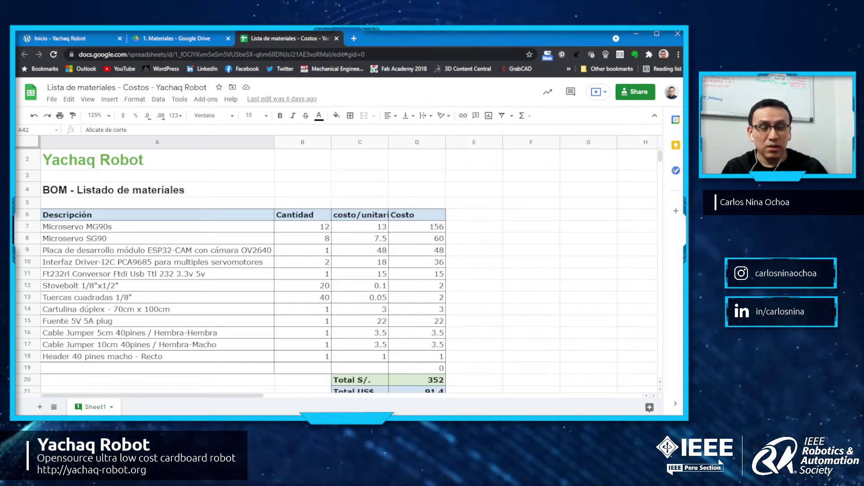
click(361, 213)
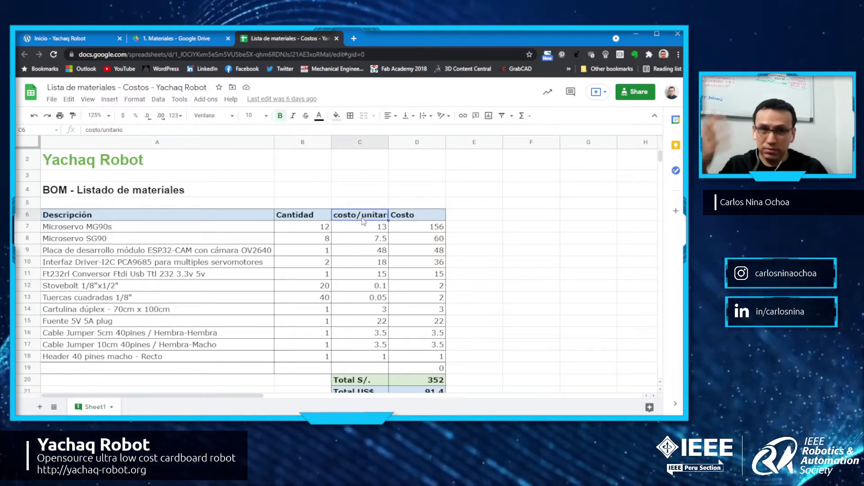
click(319, 215)
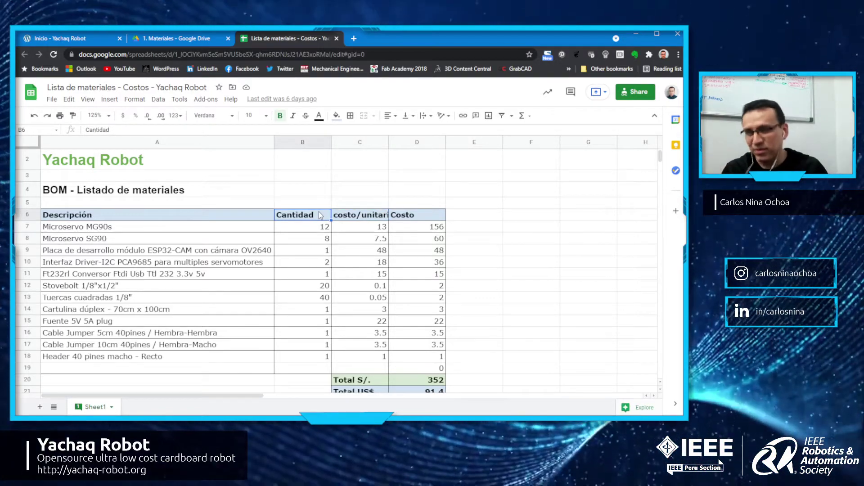
click(212, 216)
click(213, 227)
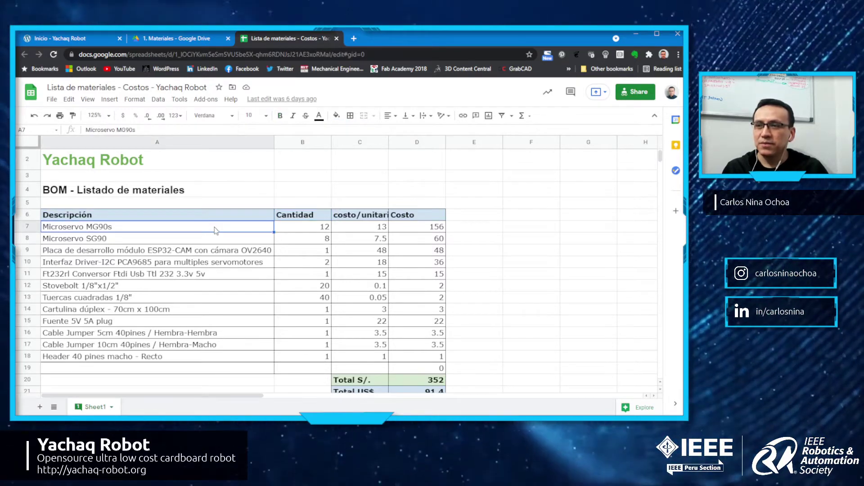
Highlight the BOM item rows and review the total cost cells in soles and US dollars.
drag(214, 230, 449, 350)
click(423, 371)
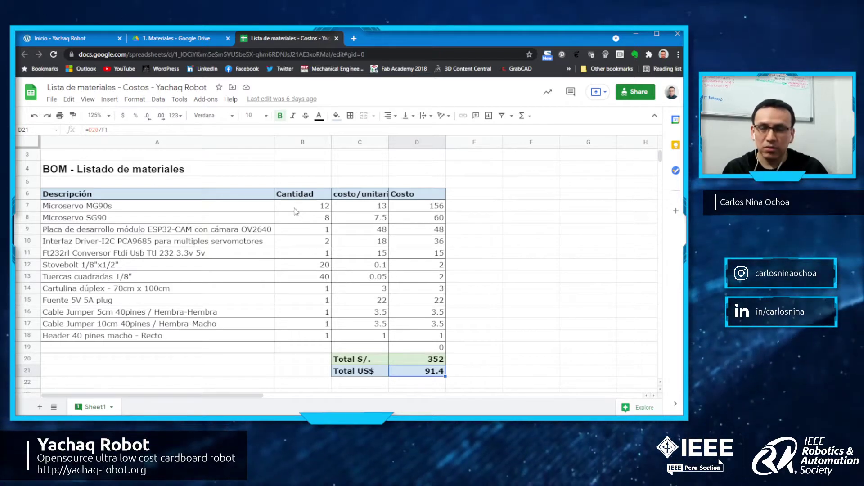
click(432, 363)
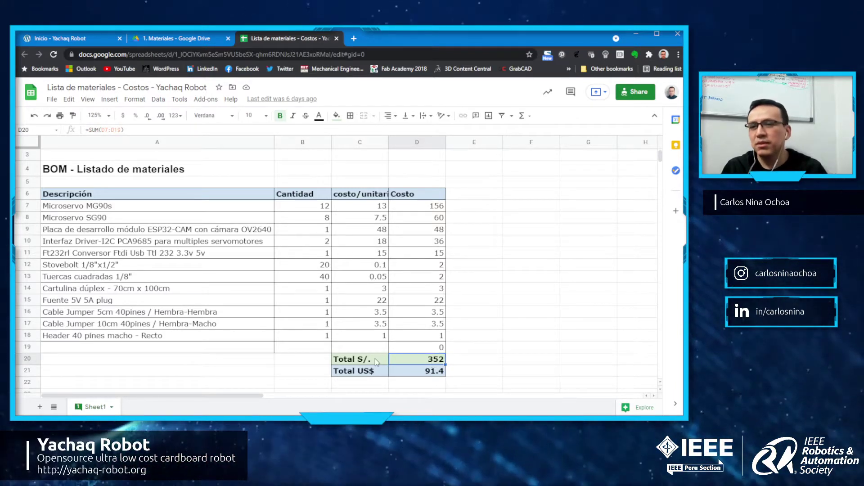
drag(375, 361, 408, 370)
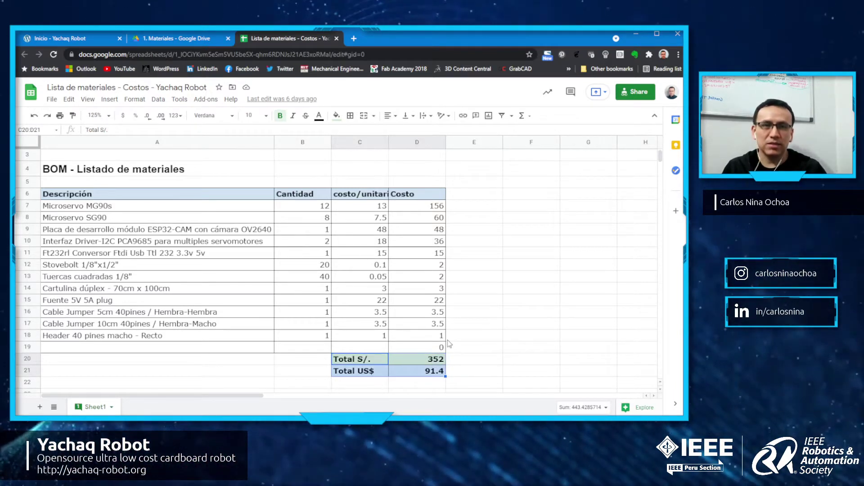
click(471, 357)
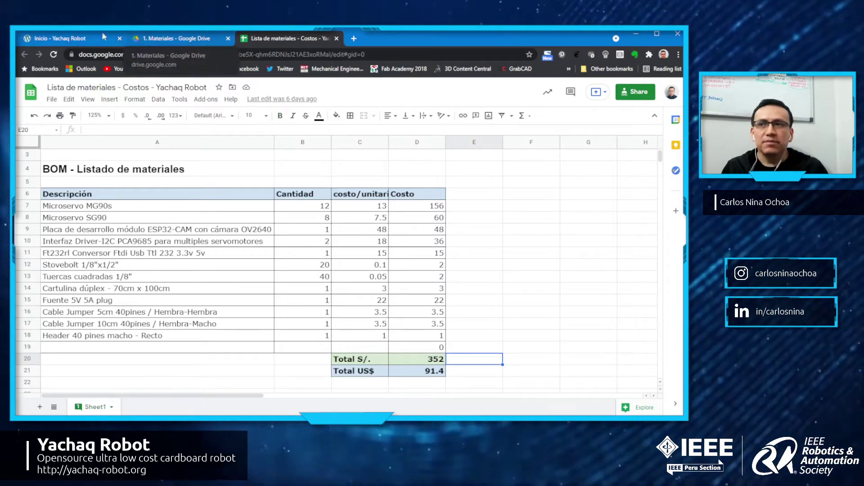
Revisit the Yachaq Robot home page and return to the Cantidad column header in the BOM spreadsheet.
click(71, 39)
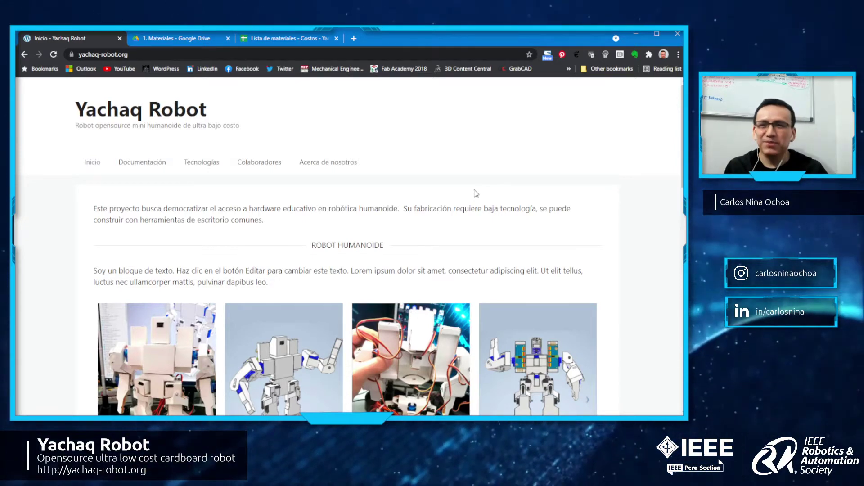
click(193, 39)
click(286, 39)
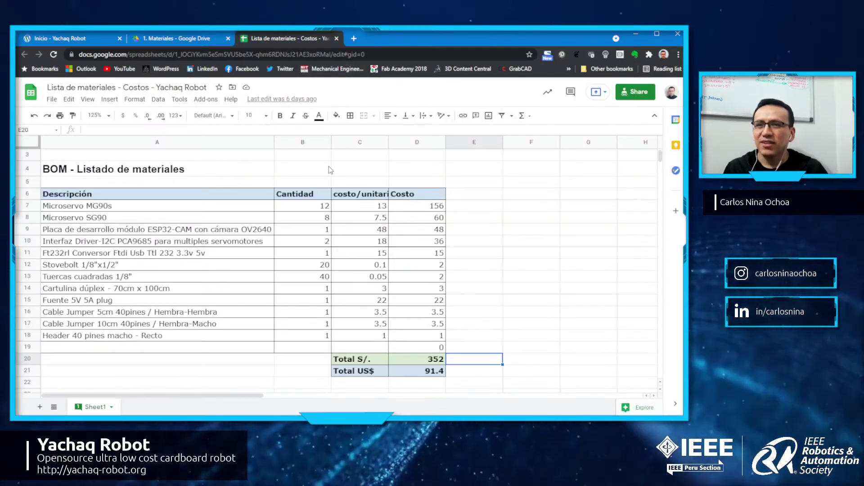
click(317, 194)
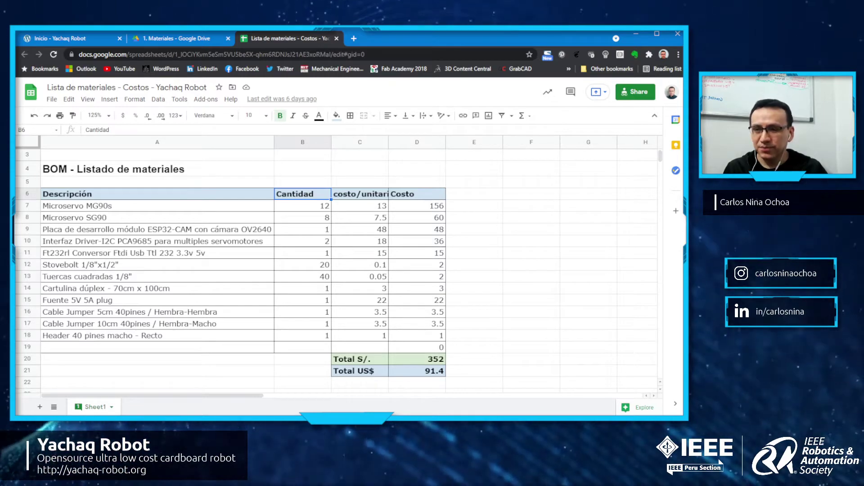
Switch to Inventor and examine the torso, arms and leg covers of the MiniHumanoidLowCostRobot-v0.1 assembly from the front.
key(alt+Tab)
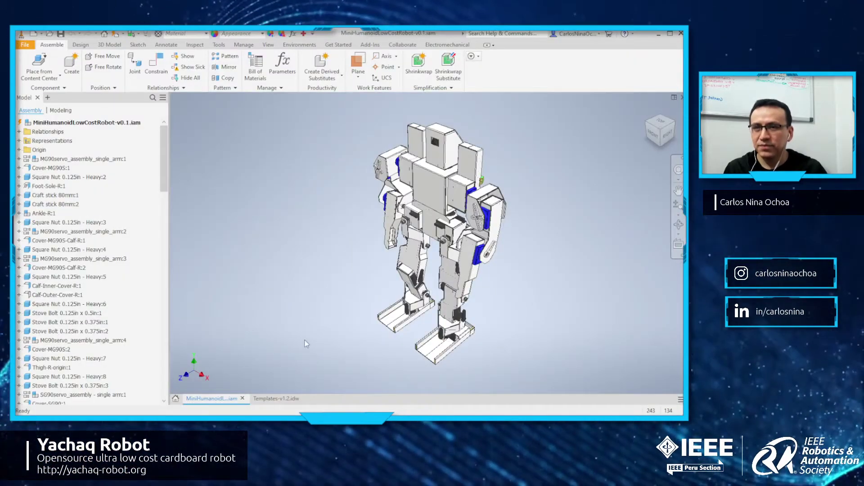
shift+middle_drag(488, 293, 509, 253)
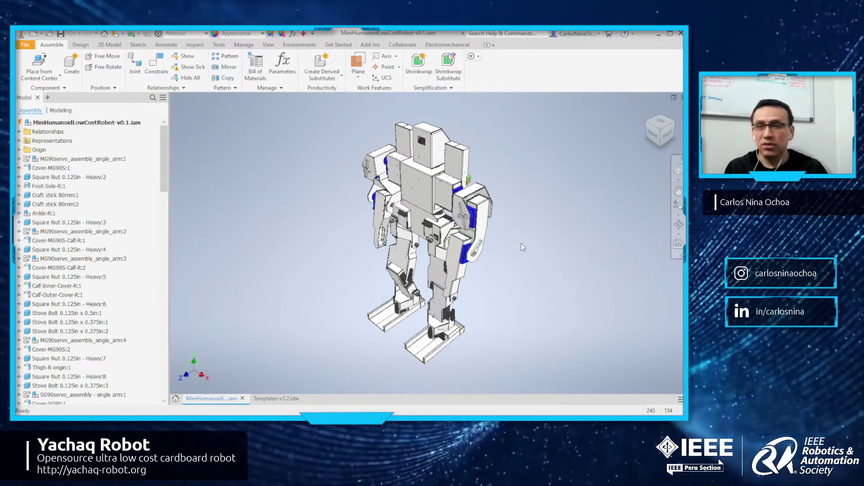
scroll(519, 206, down, 2)
scroll(520, 206, up, 5)
scroll(520, 207, down, 3)
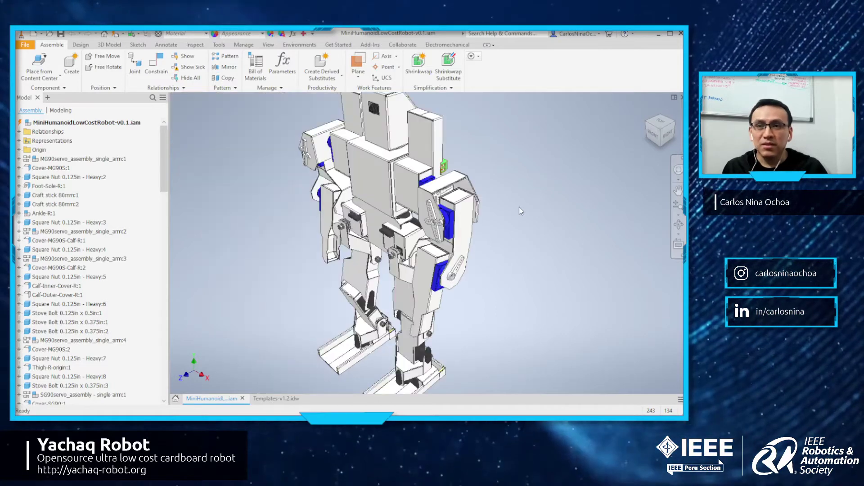
middle_drag(519, 206, 522, 217)
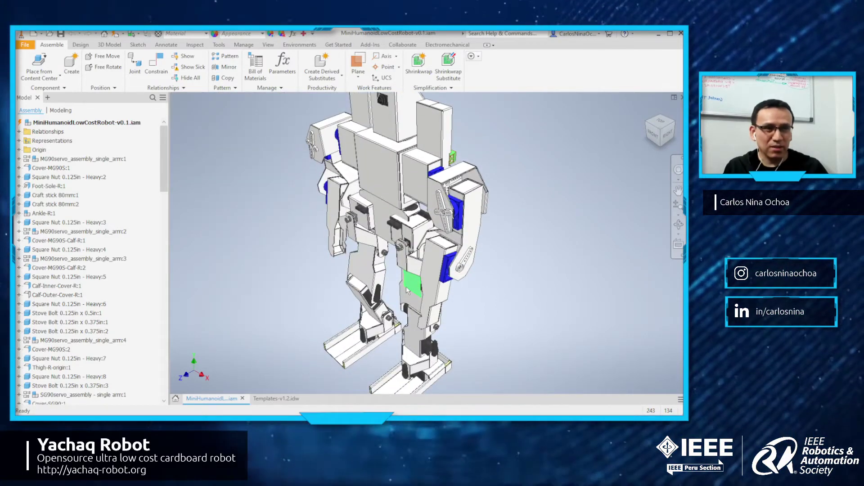
mouse_move(421, 305)
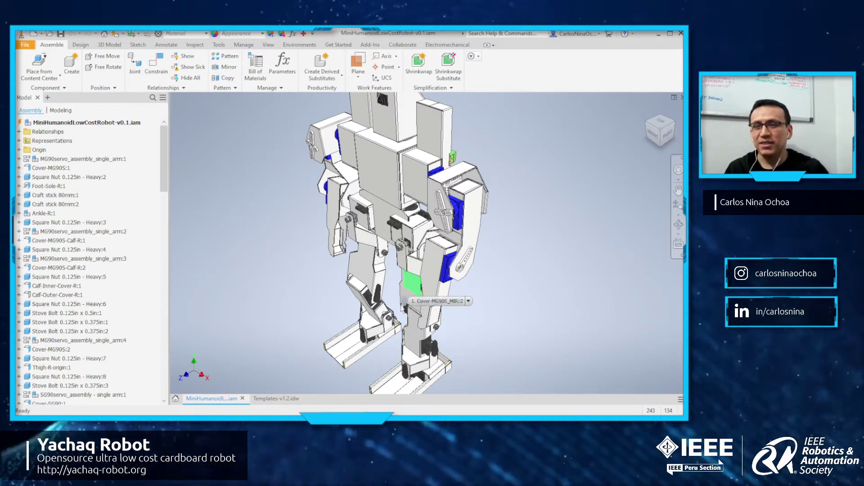
click(338, 196)
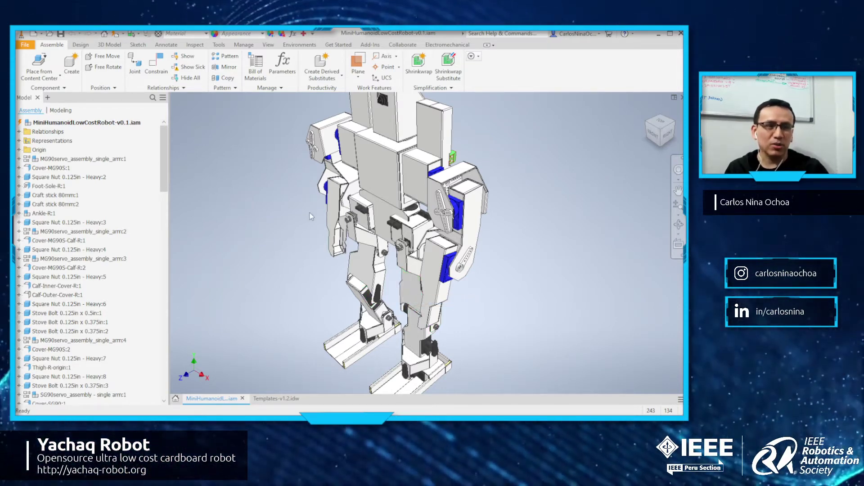
Inspect the full humanoid assembly from head to feet in a single front view.
scroll(392, 176, down, 3)
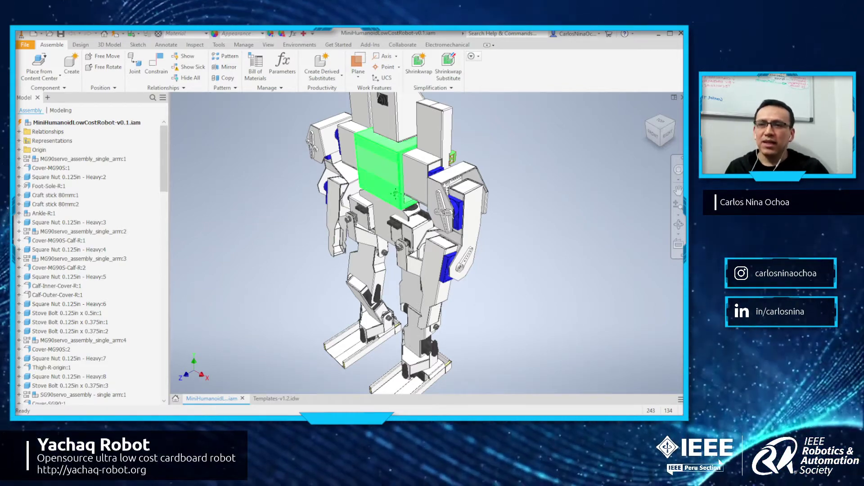
key(F2)
scroll(407, 220, up, 2)
scroll(407, 222, up, 3)
scroll(407, 222, down, 3)
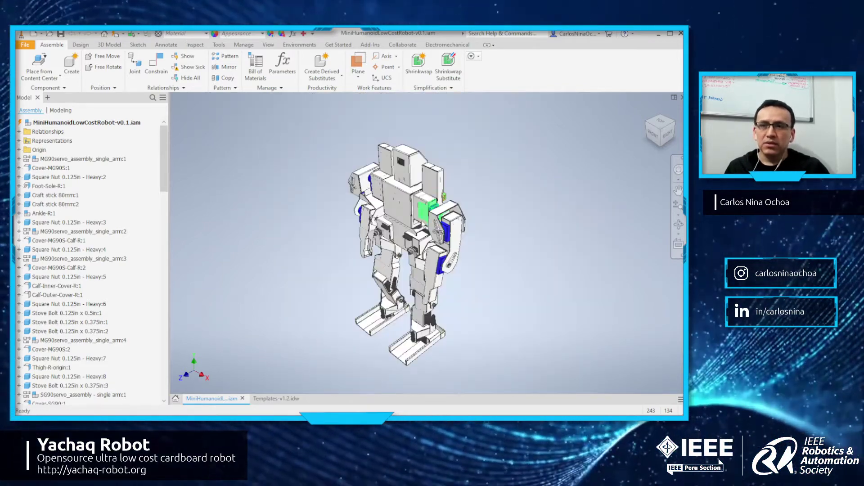
scroll(407, 222, up, 3)
scroll(421, 224, down, 3)
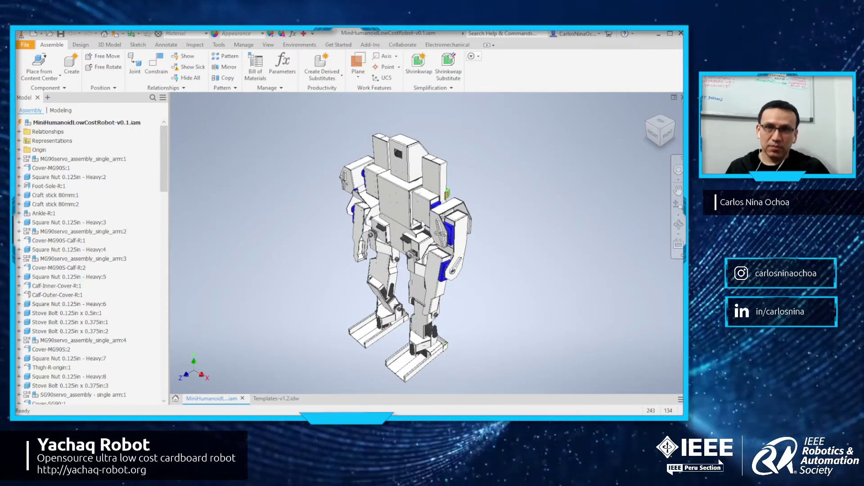
mouse_move(436, 239)
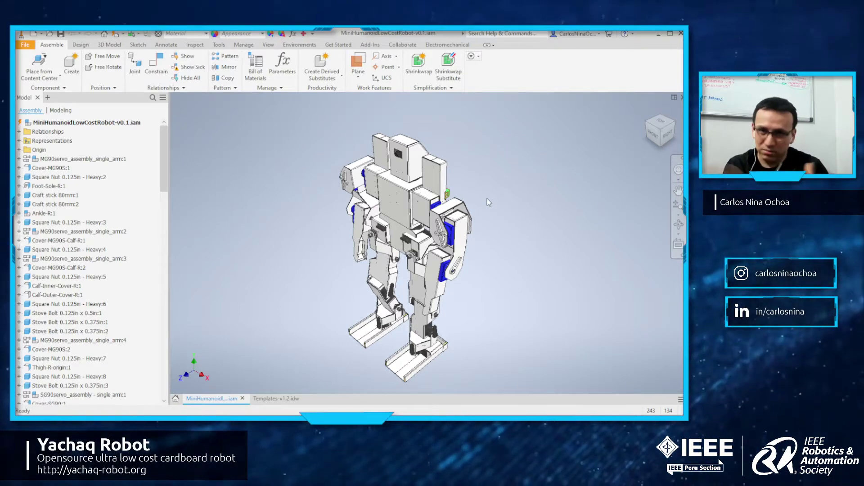
Examine the robot's arm servos, shoulders and head camera up close from slightly different angles.
scroll(436, 231, up, 4)
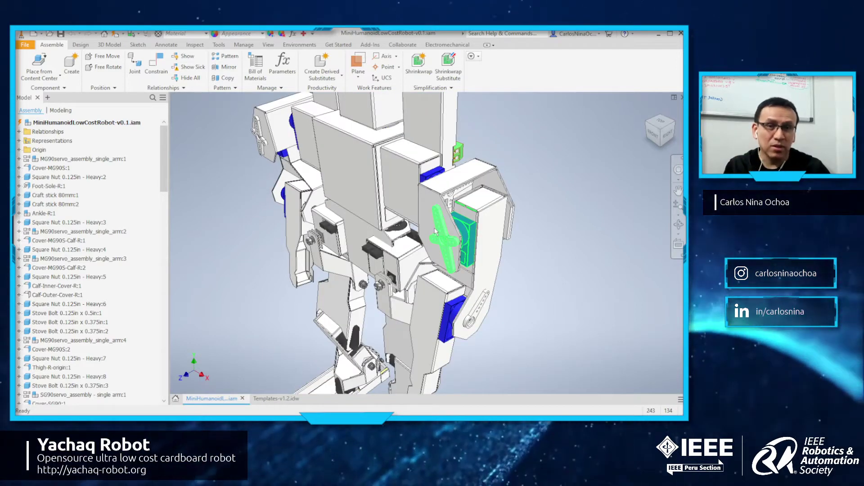
shift+middle_drag(450, 238, 546, 197)
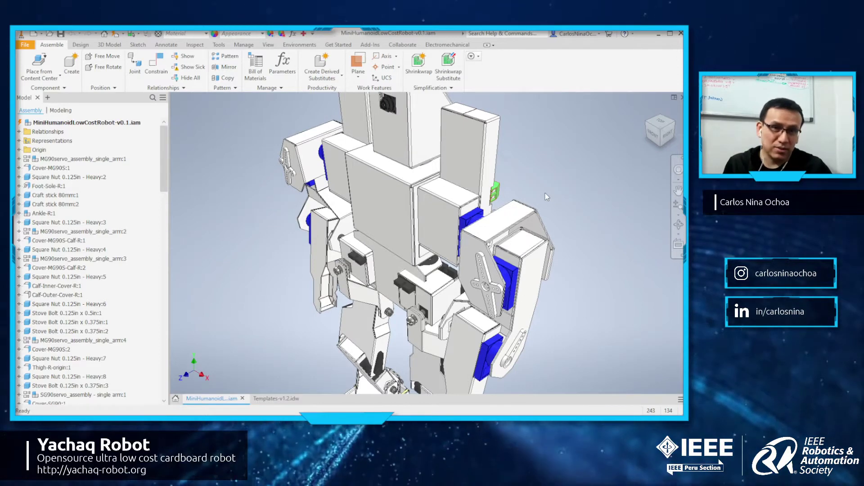
shift+middle_drag(543, 176, 541, 205)
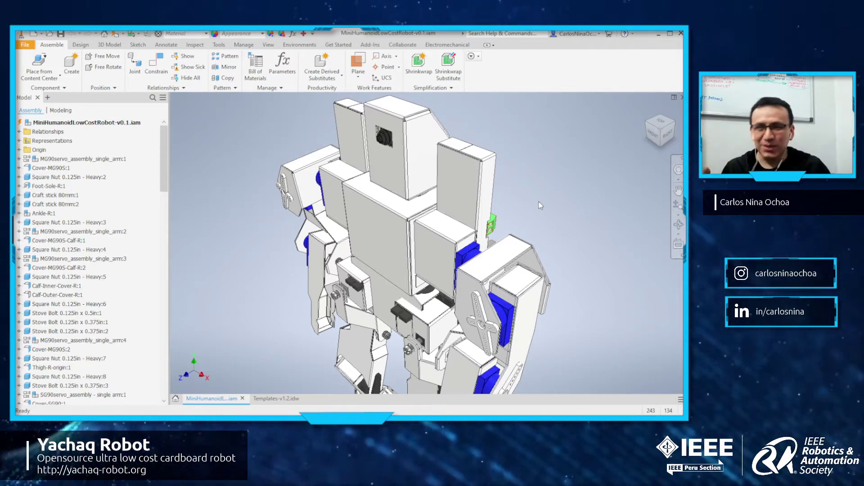
shift+middle_drag(541, 201, 530, 203)
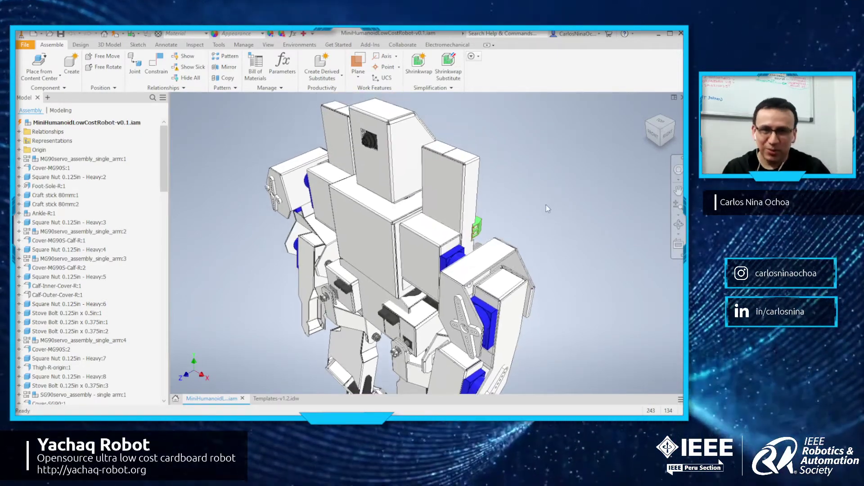
Examine the back of the robot, including the two servo driver boards, the waist plate and the hip servos.
key(F4)
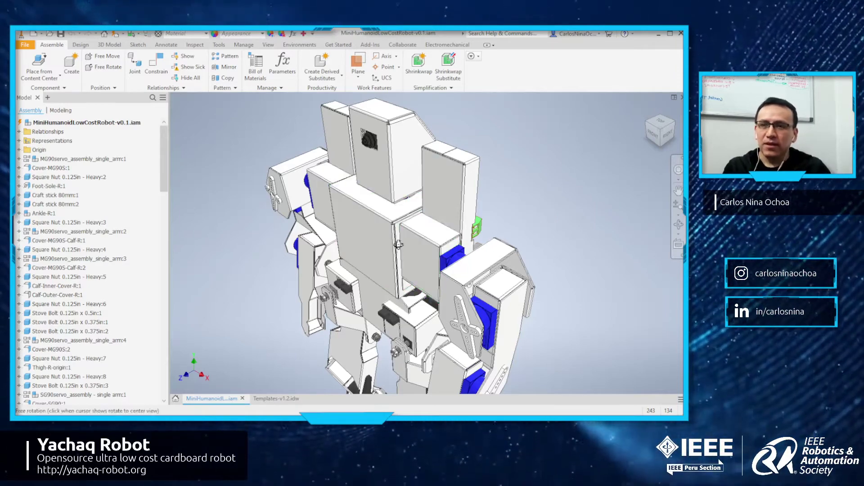
drag(398, 244, 456, 198)
scroll(454, 197, up, 5)
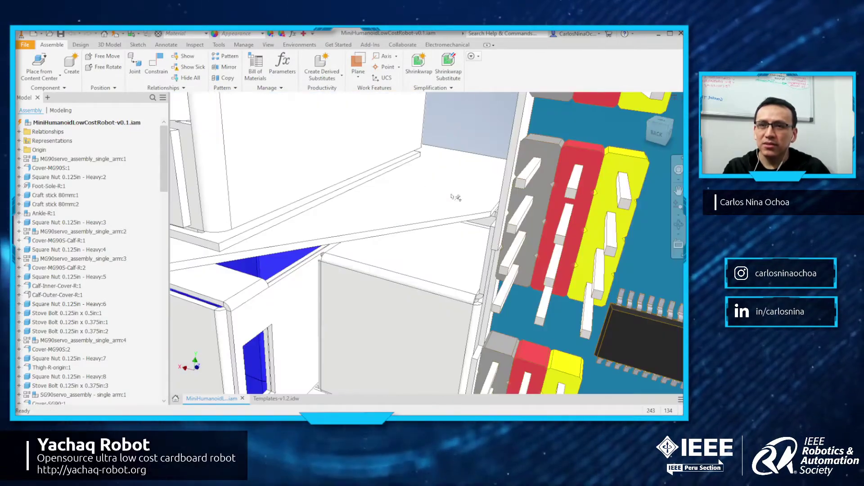
scroll(455, 197, down, 5)
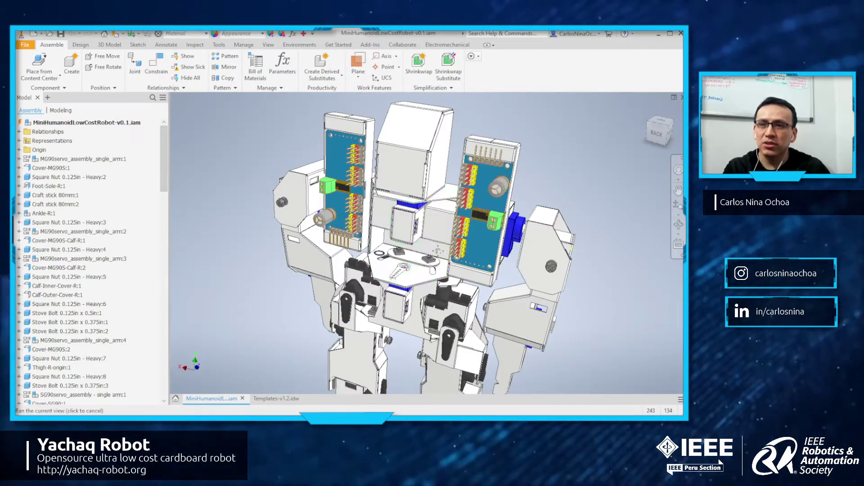
scroll(405, 245, up, 5)
scroll(480, 238, down, 3)
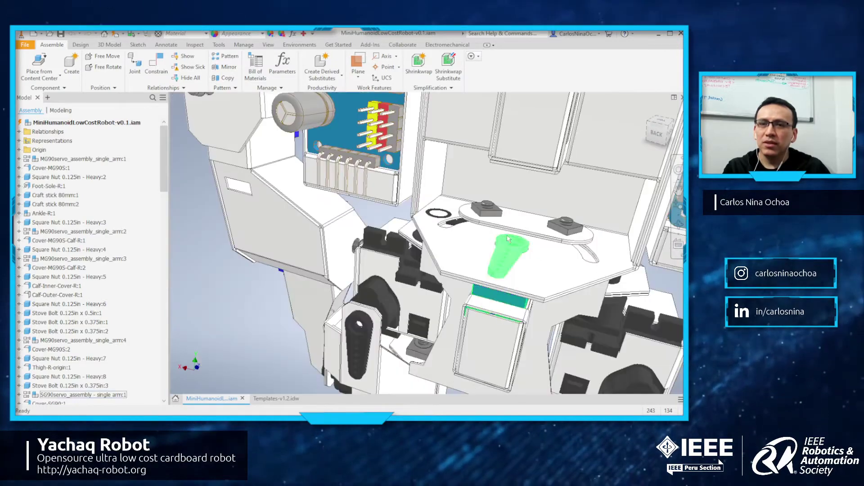
shift+middle_drag(480, 238, 446, 237)
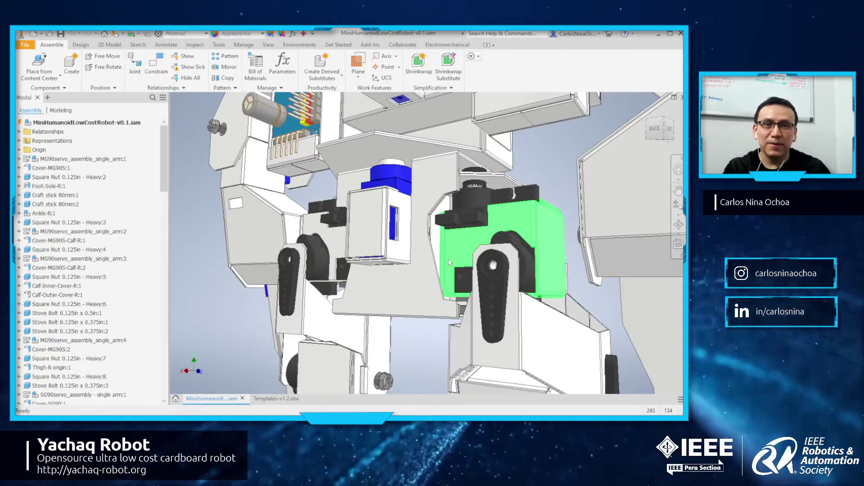
Examine the hip servos and their cardboard housings below the waist plate from behind and slightly to the side.
scroll(446, 258, up, 3)
scroll(446, 260, down, 5)
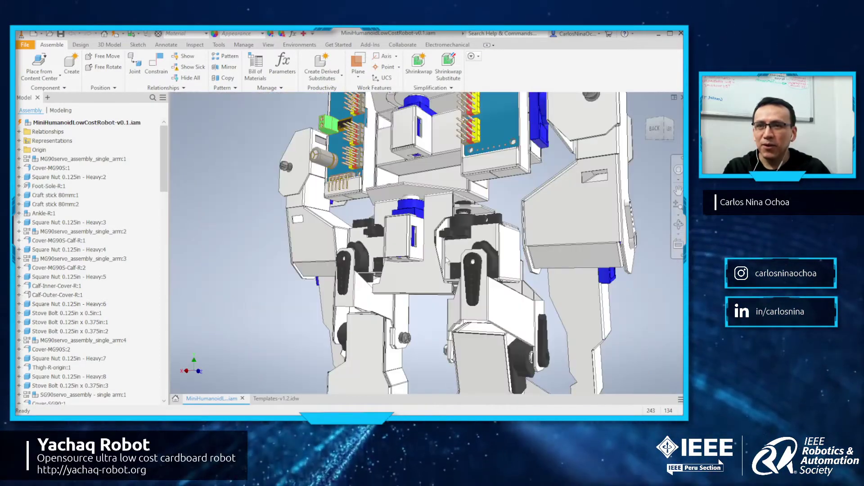
shift+middle_drag(458, 254, 435, 263)
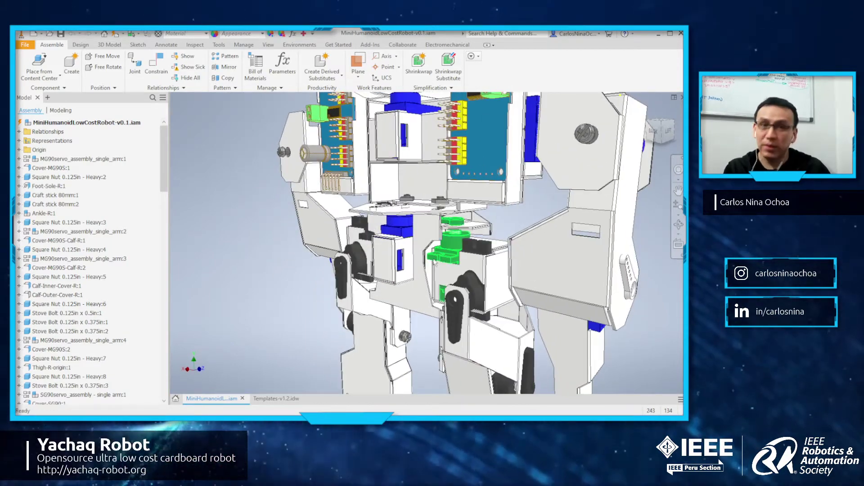
scroll(435, 263, up, 4)
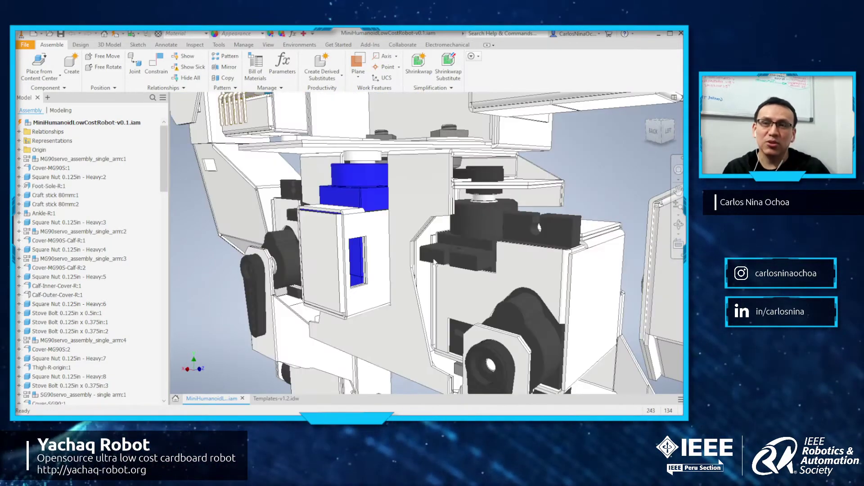
mouse_move(435, 263)
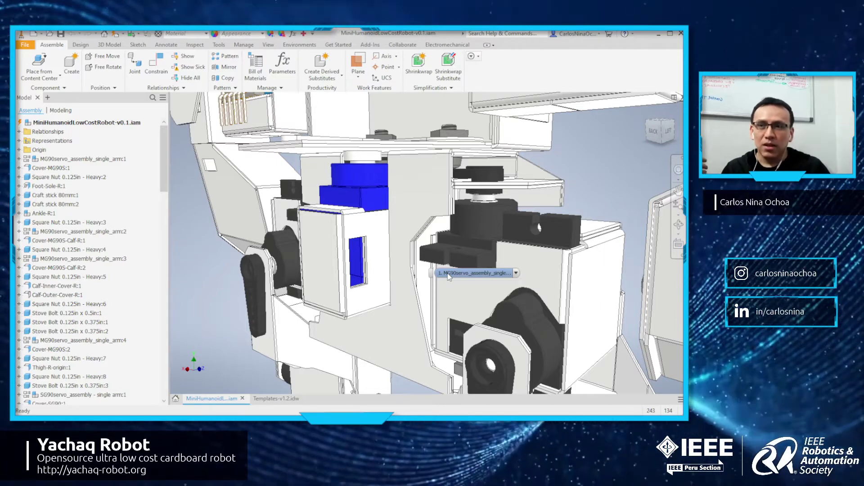
scroll(496, 229, up, 3)
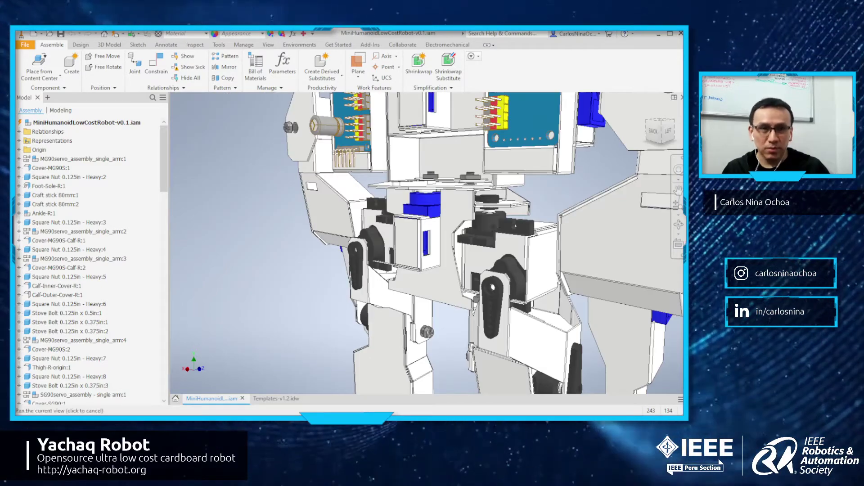
shift+middle_drag(496, 228, 530, 225)
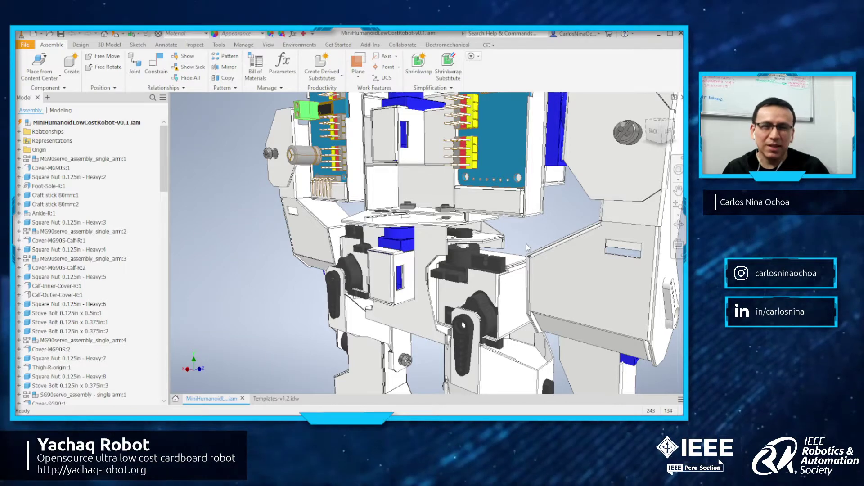
scroll(527, 246, down, 5)
scroll(528, 247, up, 3)
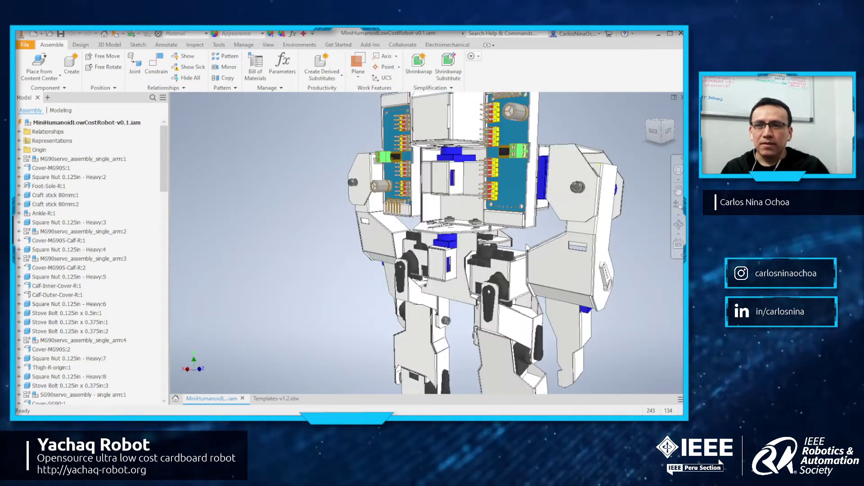
shift+middle_drag(527, 231, 513, 237)
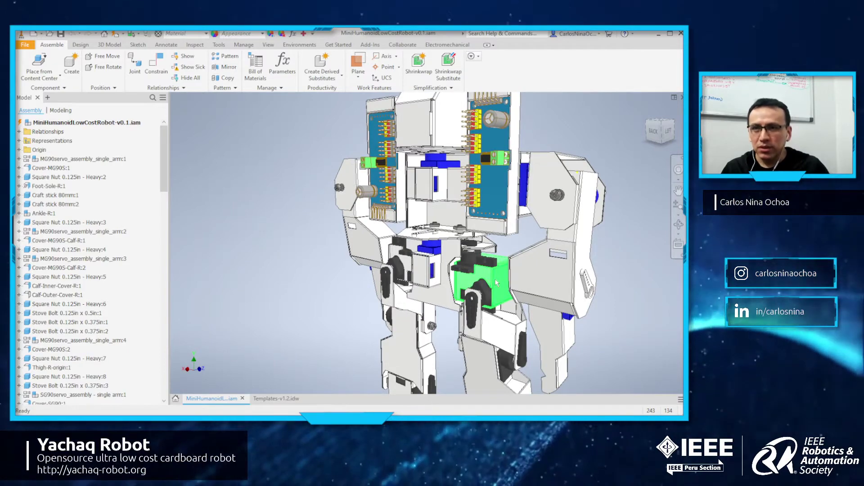
Make the robot's head cover see-through to expose the camera board inside it.
shift+middle_drag(496, 275, 420, 286)
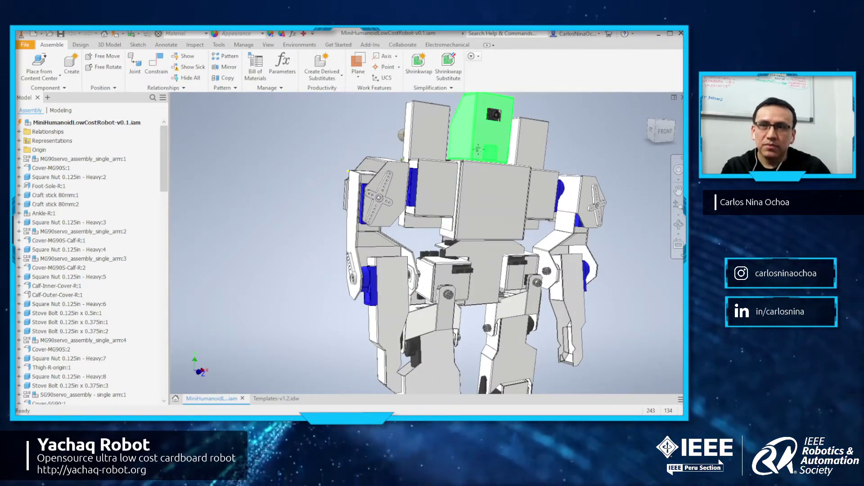
scroll(467, 212, up, 5)
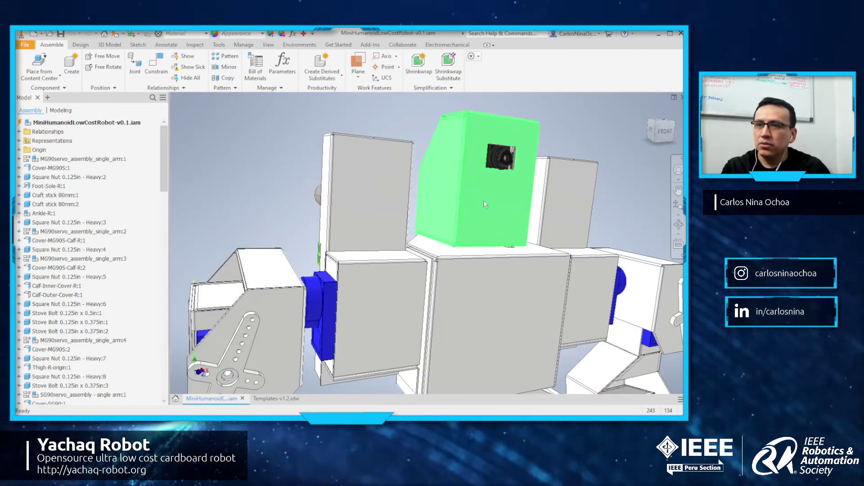
click(483, 200)
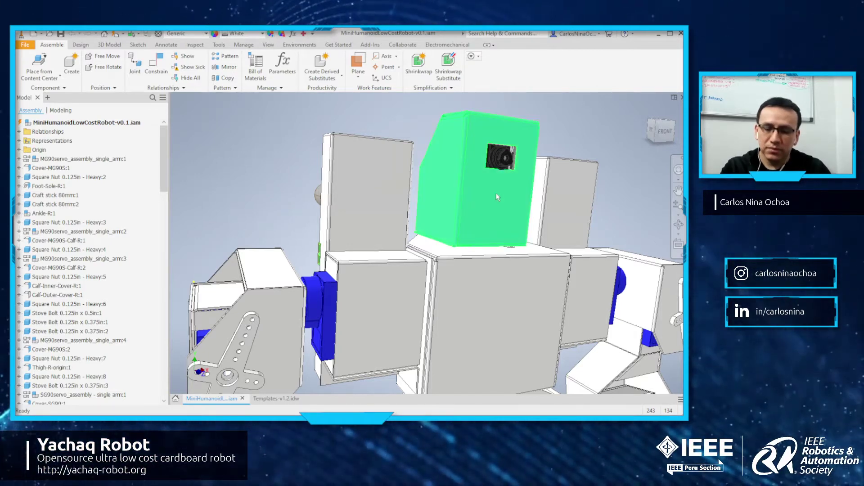
key(alt+v)
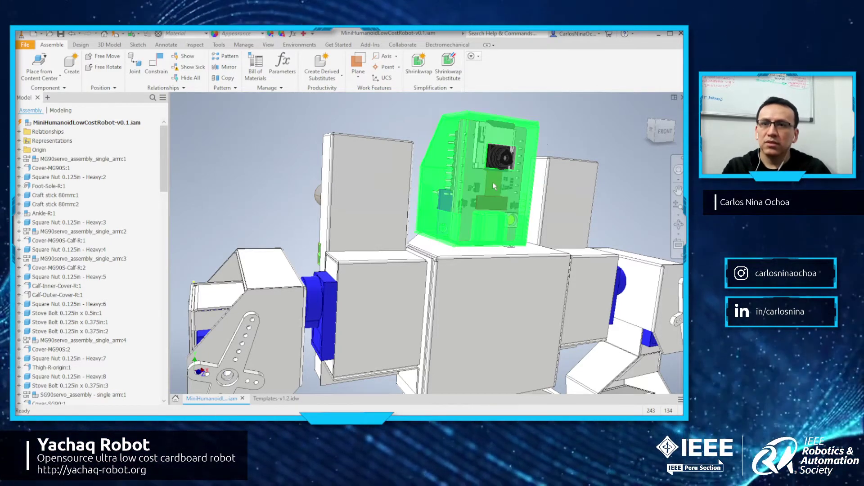
Examine the head electronics: the camera on the front, and the ESP32 board and blue sensor board from behind.
shift+middle_drag(492, 182, 420, 211)
scroll(420, 210, up, 2)
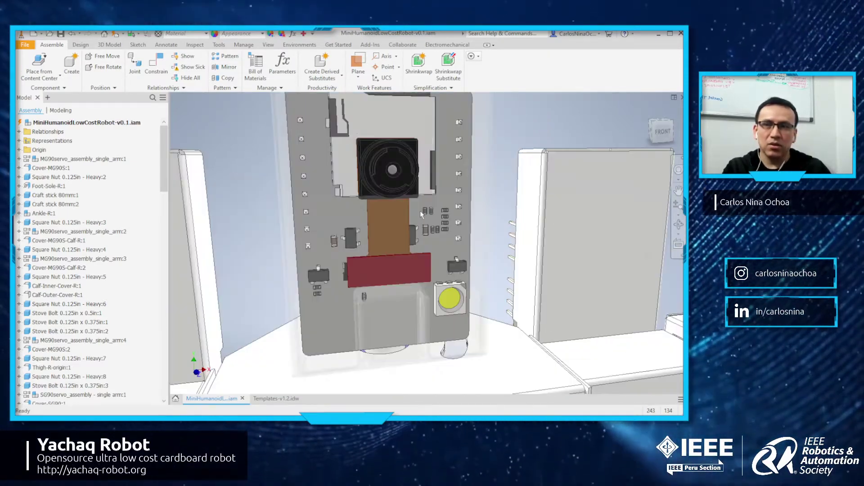
scroll(420, 211, down, 2)
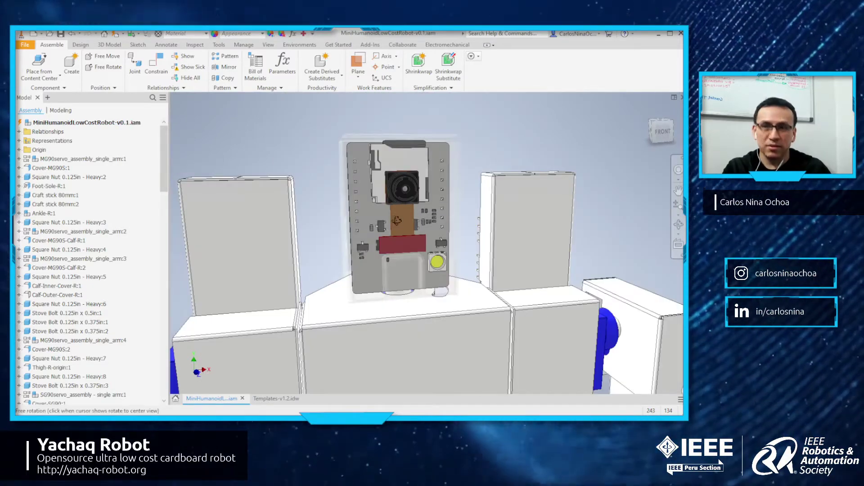
shift+middle_drag(393, 220, 522, 238)
scroll(515, 239, up, 5)
scroll(515, 239, down, 2)
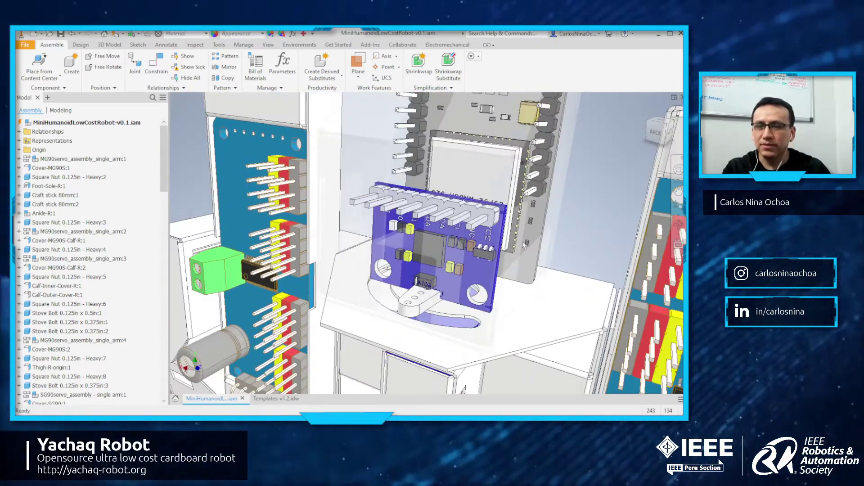
scroll(514, 247, down, 3)
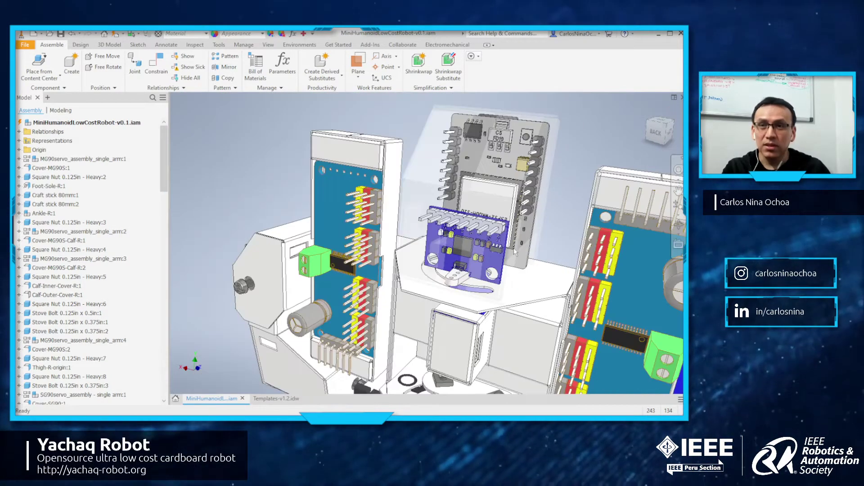
shift+middle_drag(515, 247, 551, 254)
scroll(550, 255, up, 2)
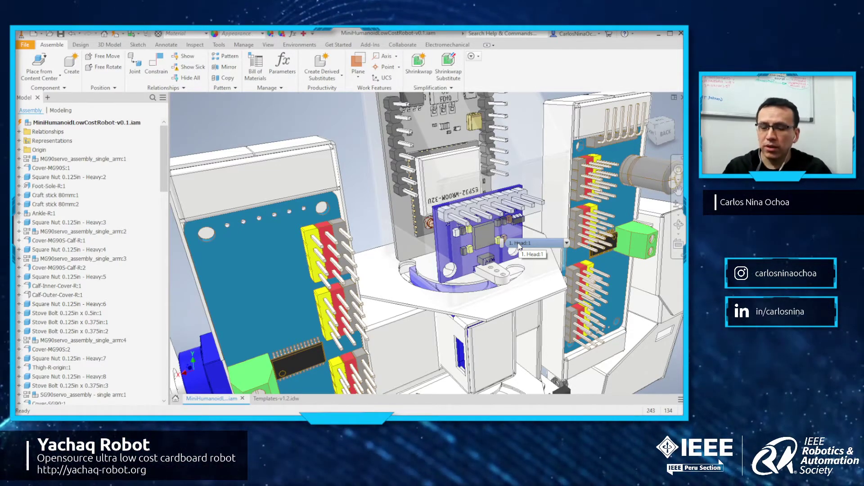
shift+middle_drag(512, 266, 490, 266)
scroll(490, 266, down, 3)
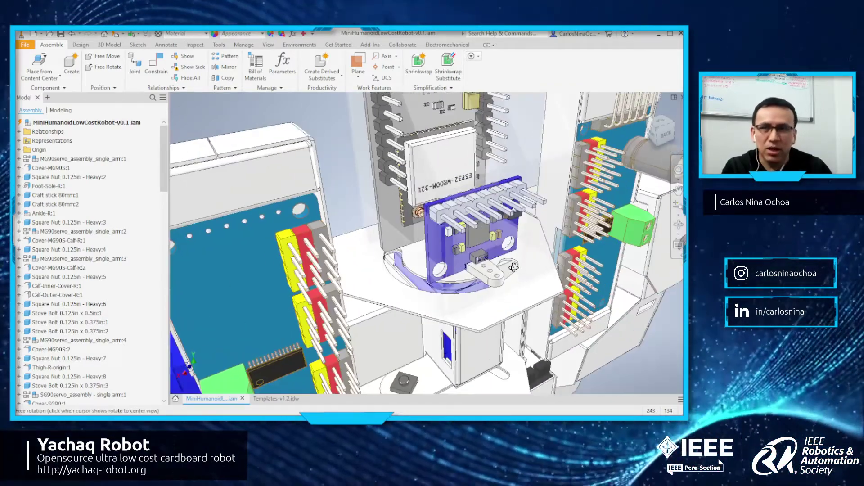
Examine the robot's feet, including the folded soles and the ankle servos, from the front corner.
scroll(495, 268, down, 5)
scroll(490, 266, down, 2)
scroll(472, 279, up, 3)
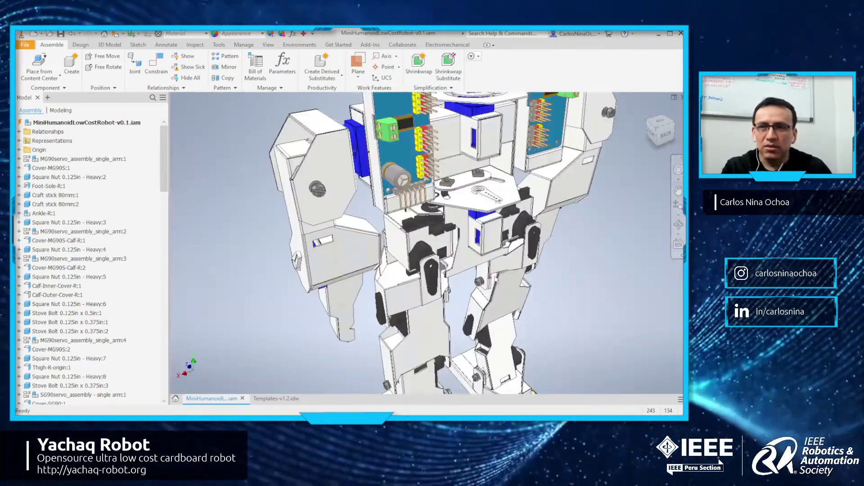
scroll(495, 297, down, 3)
scroll(449, 276, up, 3)
shift+middle_drag(449, 276, 504, 306)
scroll(515, 310, up, 3)
scroll(514, 311, up, 5)
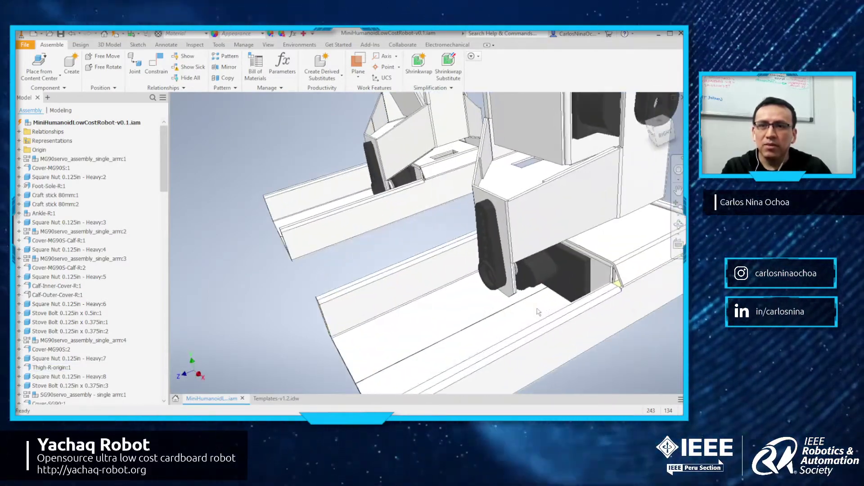
key(F2)
shift+middle_drag(514, 311, 502, 229)
scroll(502, 228, down, 5)
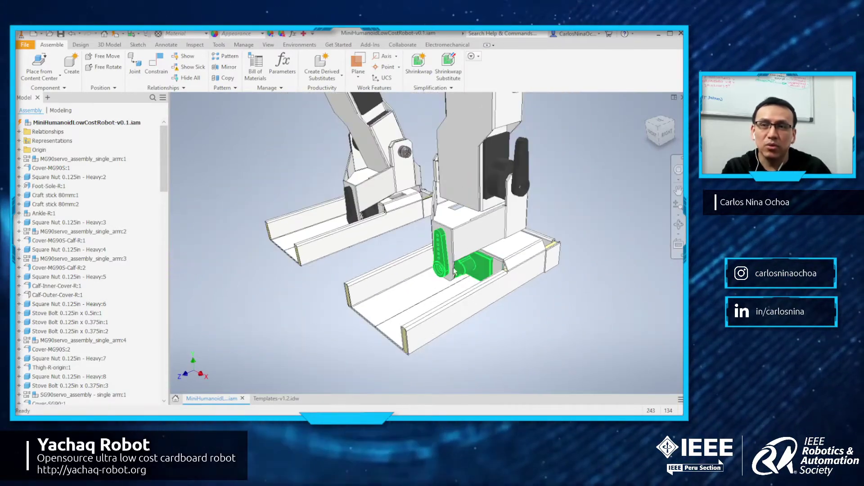
scroll(405, 216, up, 2)
scroll(299, 198, down, 2)
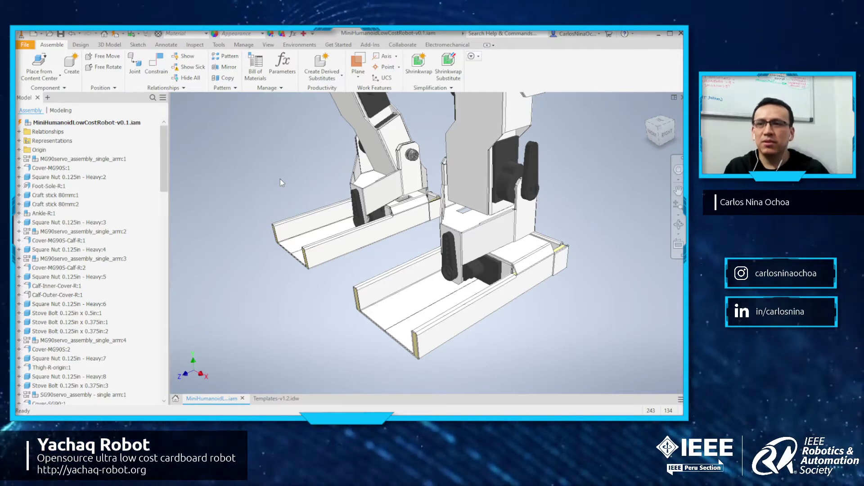
Examine the leg joints from the ankle servos up through the calf, knee and thigh covers.
middle_drag(454, 227, 507, 217)
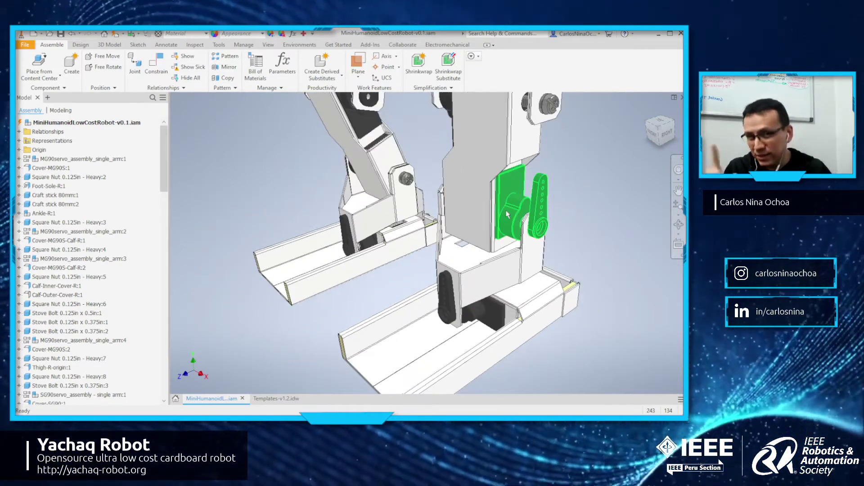
scroll(497, 311, up, 3)
middle_drag(497, 311, 448, 291)
scroll(455, 200, down, 4)
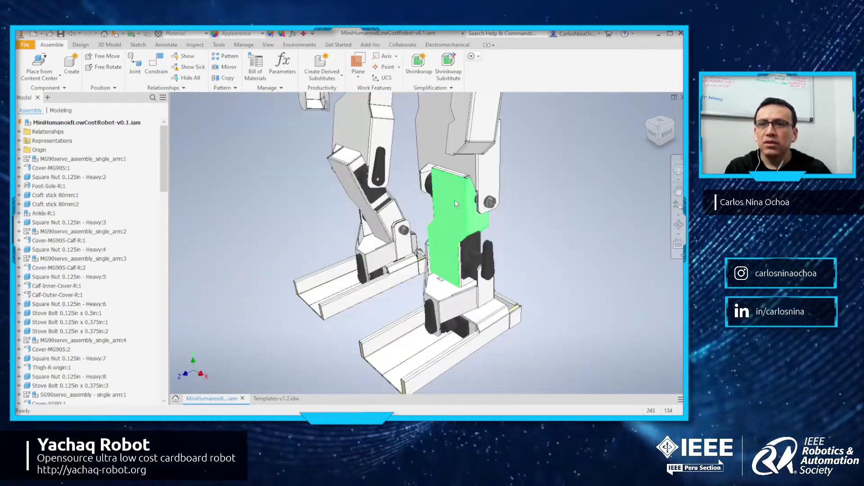
scroll(453, 193, up, 4)
scroll(453, 189, up, 6)
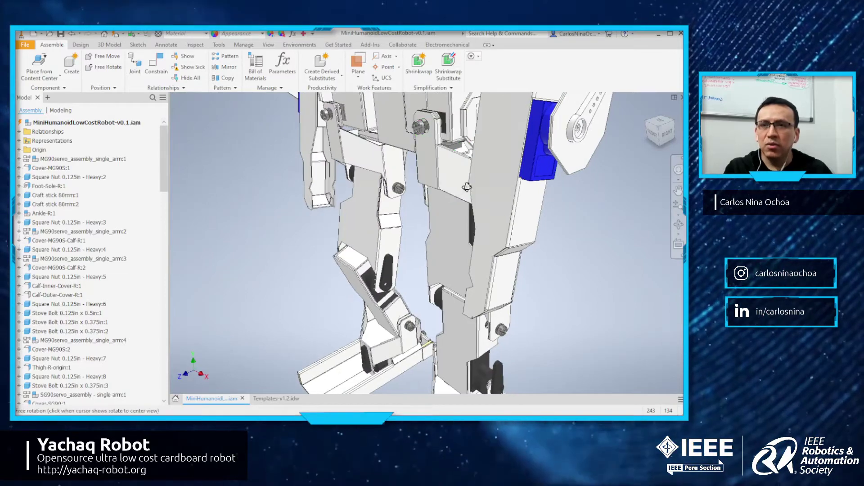
scroll(465, 212, down, 5)
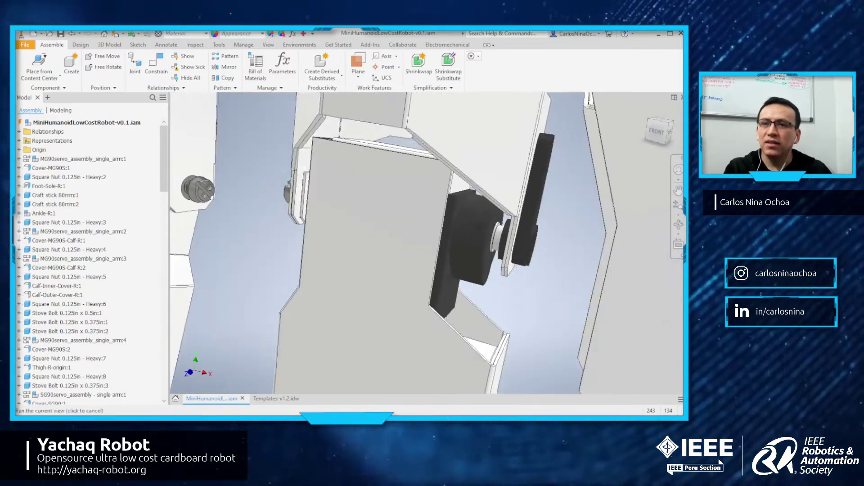
scroll(454, 252, down, 5)
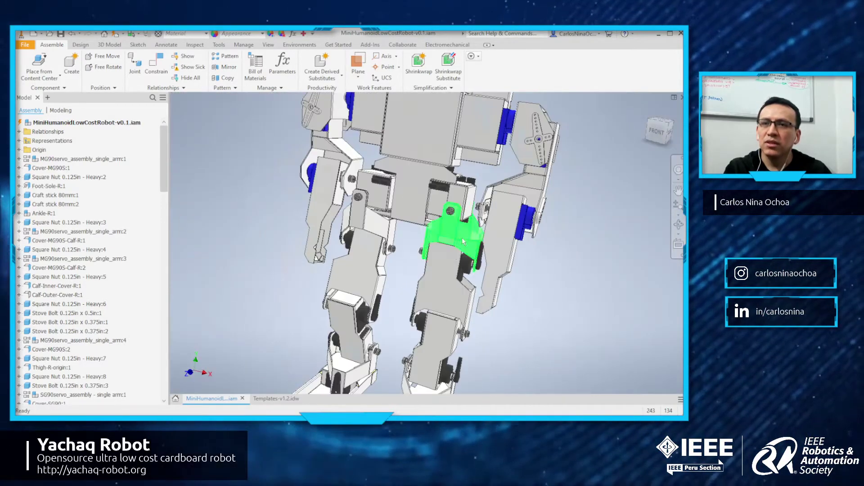
Examine the hip housings and their bolts up close from the front, and highlight the servo that rotates the leg.
scroll(457, 188, up, 8)
shift+middle_drag(452, 185, 450, 207)
scroll(450, 194, down, 5)
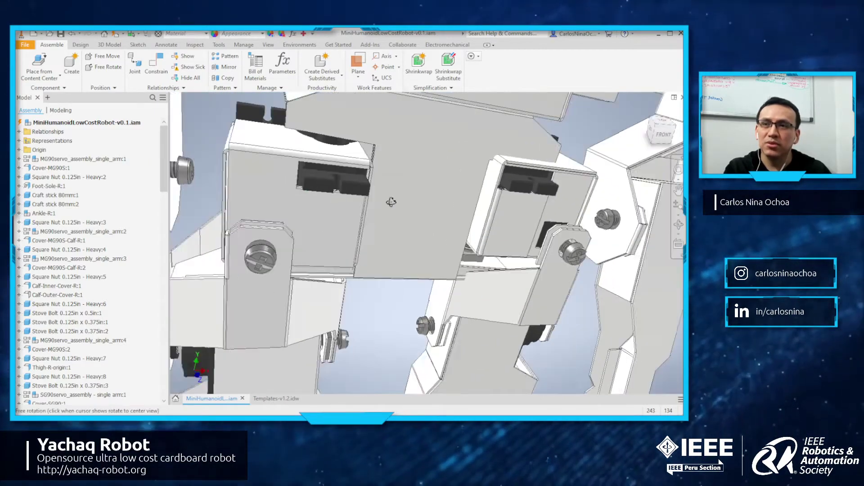
scroll(432, 207, down, 3)
scroll(425, 209, up, 3)
scroll(425, 209, up, 2)
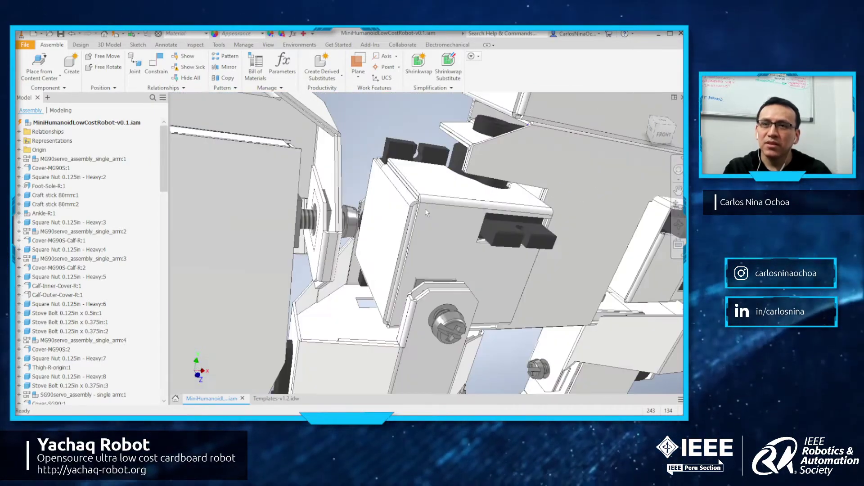
shift+middle_drag(484, 220, 477, 222)
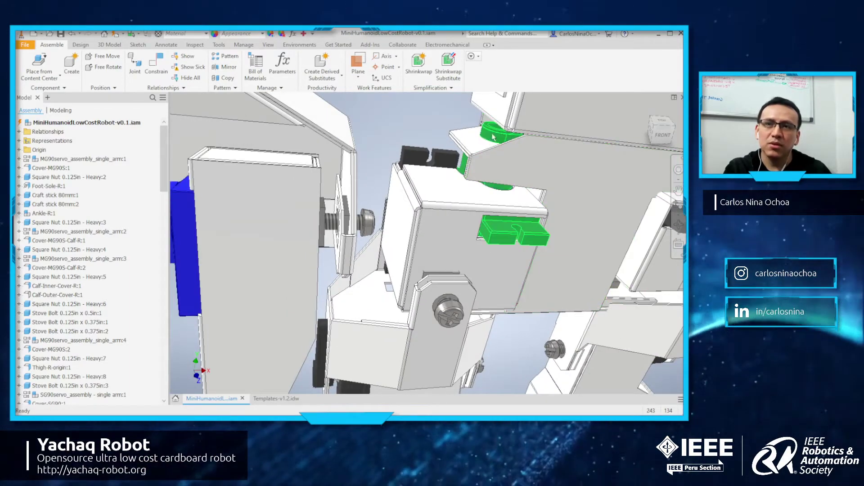
scroll(490, 175, down, 6)
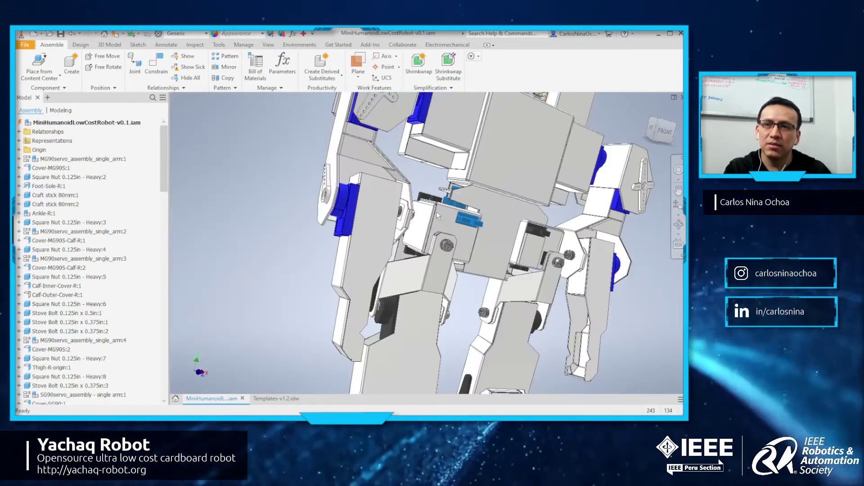
Examine the highlighted hip rotation servo and the neighbouring black hip servo from the back.
shift+middle_drag(461, 220, 550, 239)
scroll(508, 225, down, 2)
scroll(457, 214, up, 8)
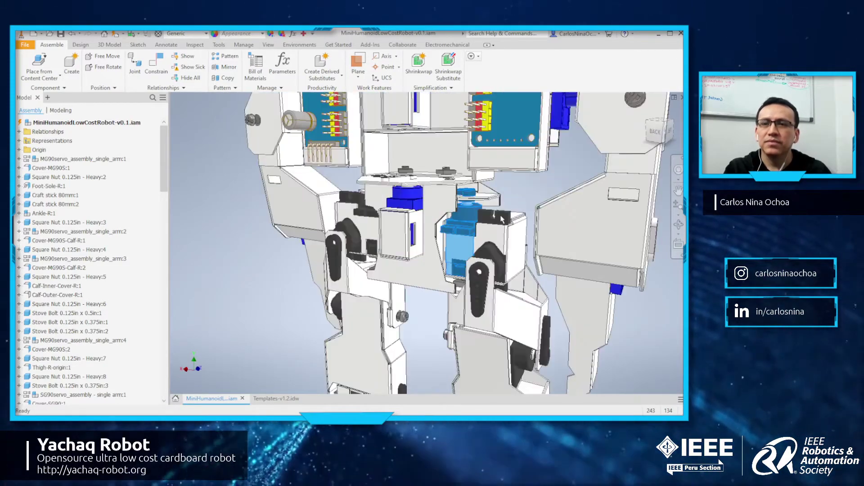
scroll(455, 212, down, 4)
scroll(452, 209, up, 3)
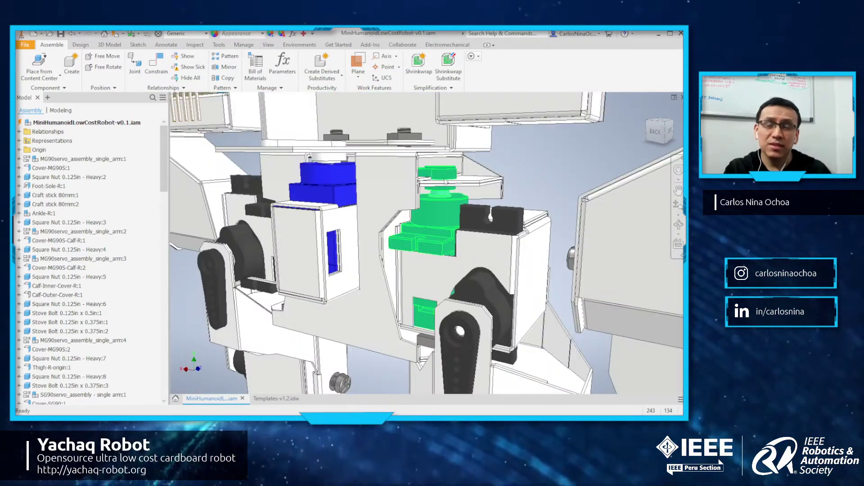
click(451, 171)
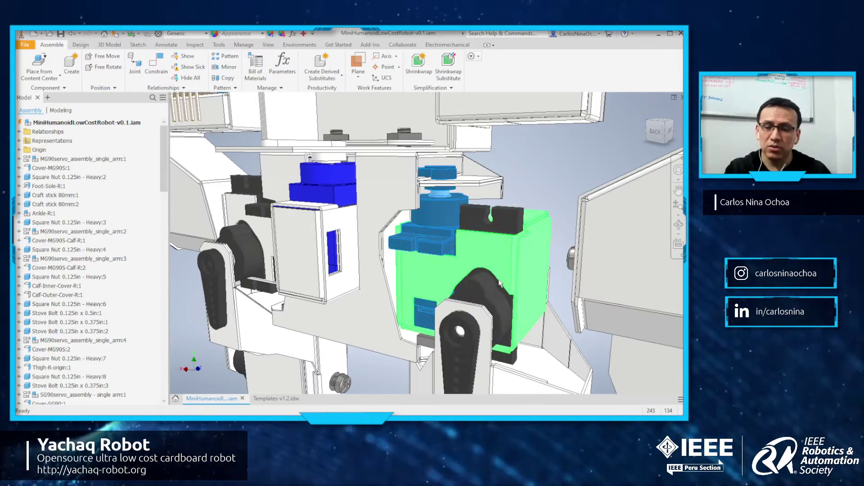
middle_drag(480, 315, 482, 265)
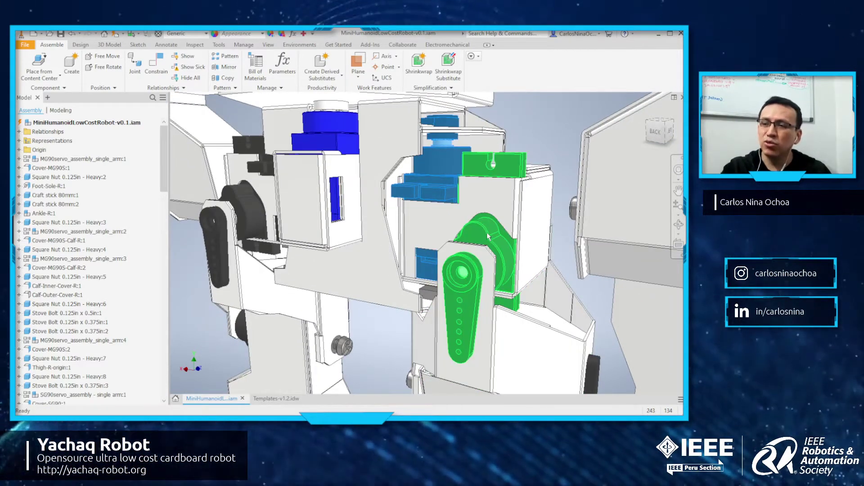
mouse_move(502, 251)
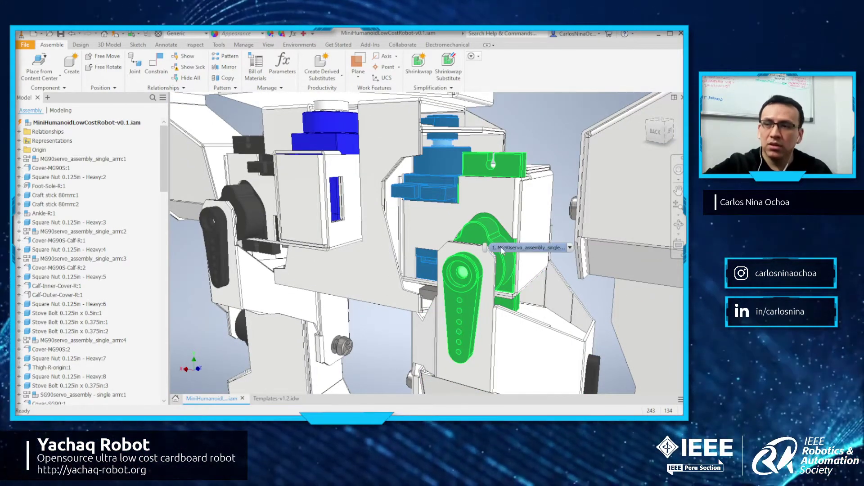
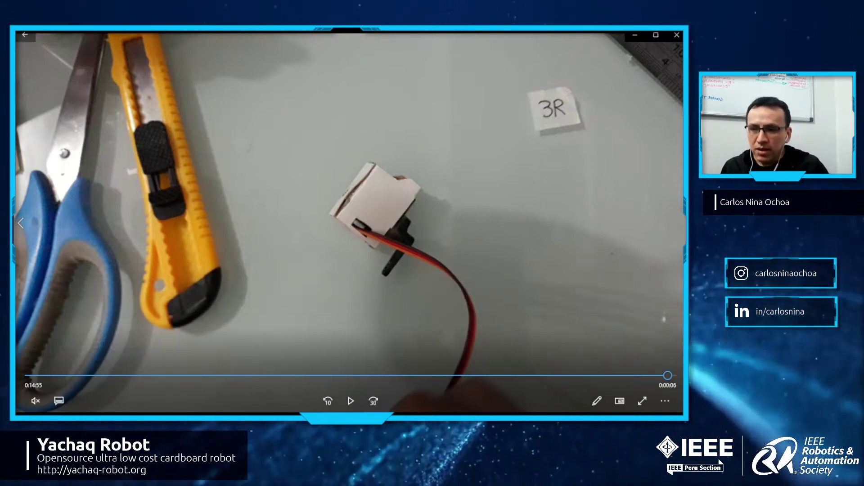
Browse the build photos of the packaged servos and boards, the wired hip assembly, and the torso with its arms.
key(Left)
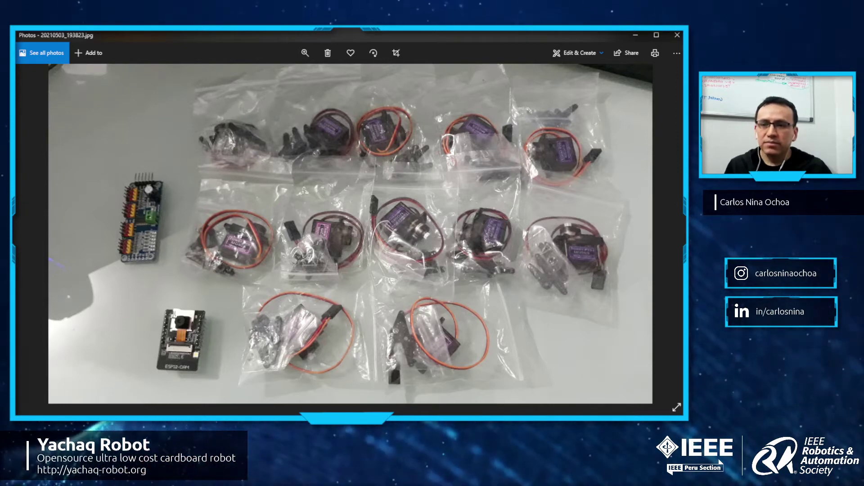
key(Left)
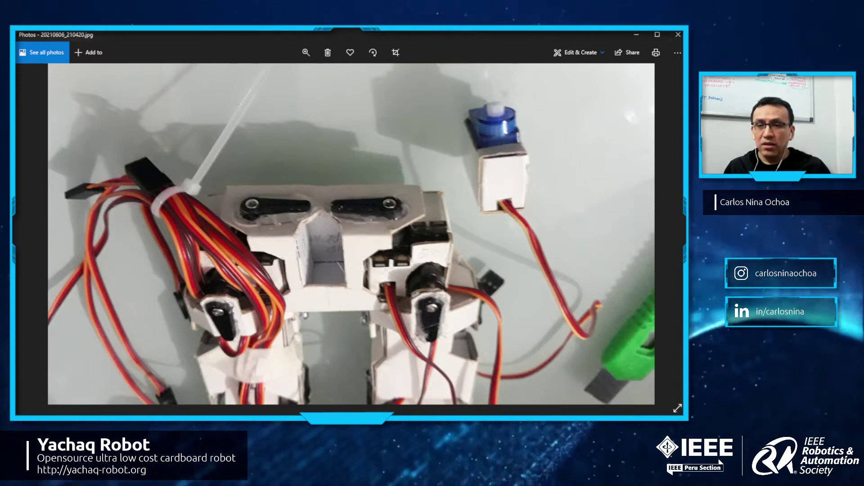
key(Right)
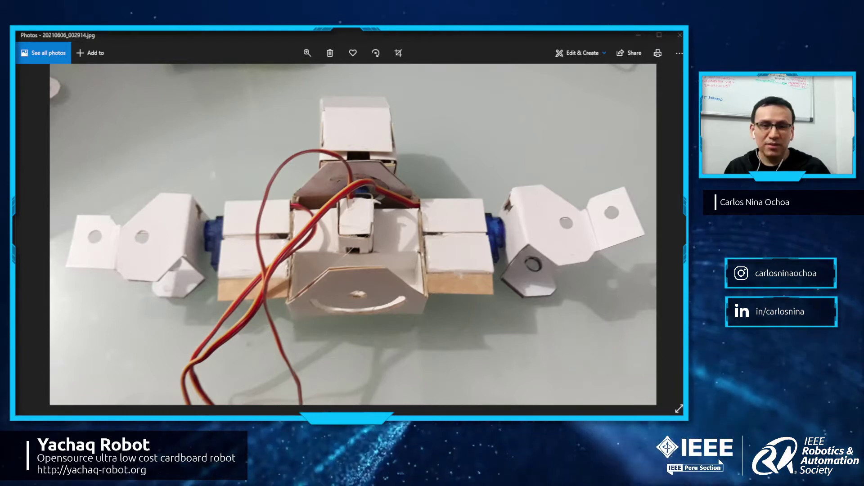
key(Right)
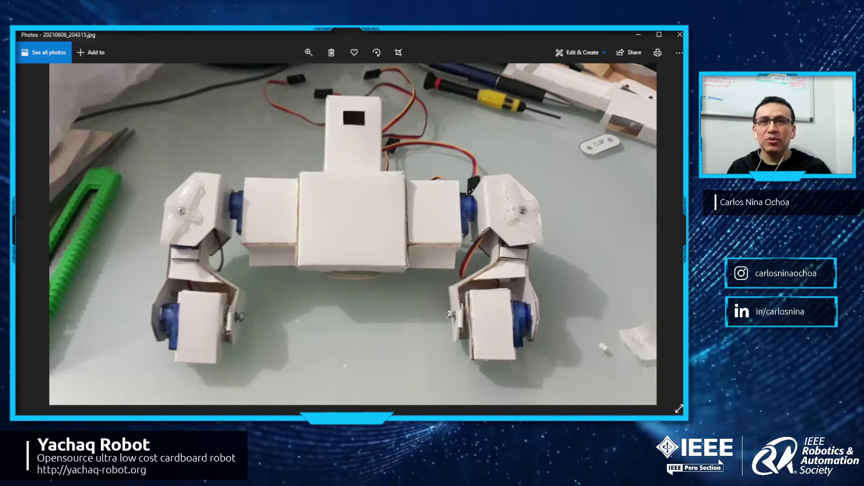
key(Right)
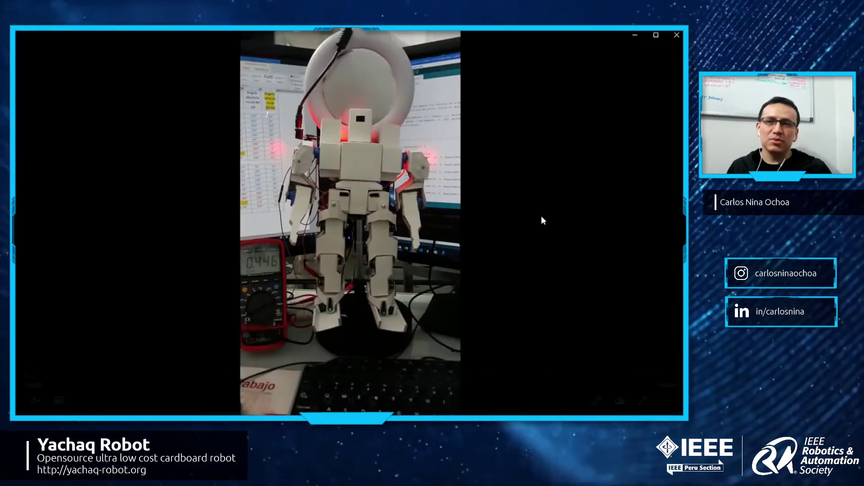
Replay the 20210615_233151 video of the finished robot, pause it near the end and minimize the player.
mouse_move(554, 219)
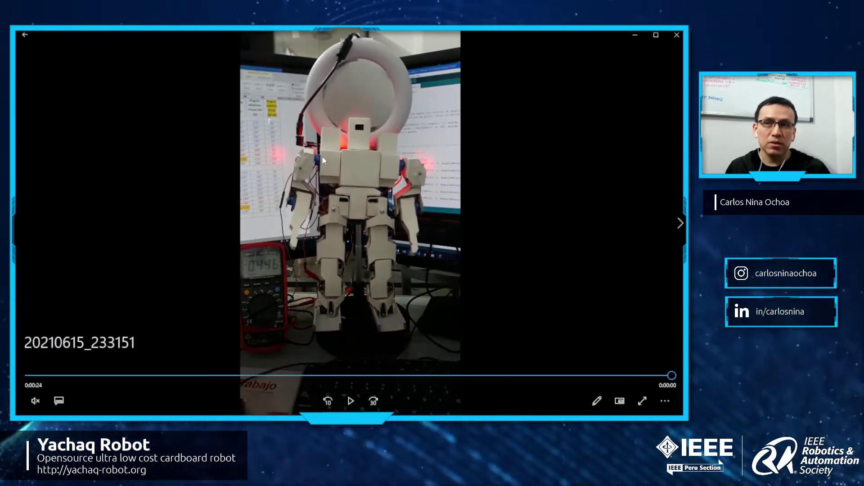
click(348, 405)
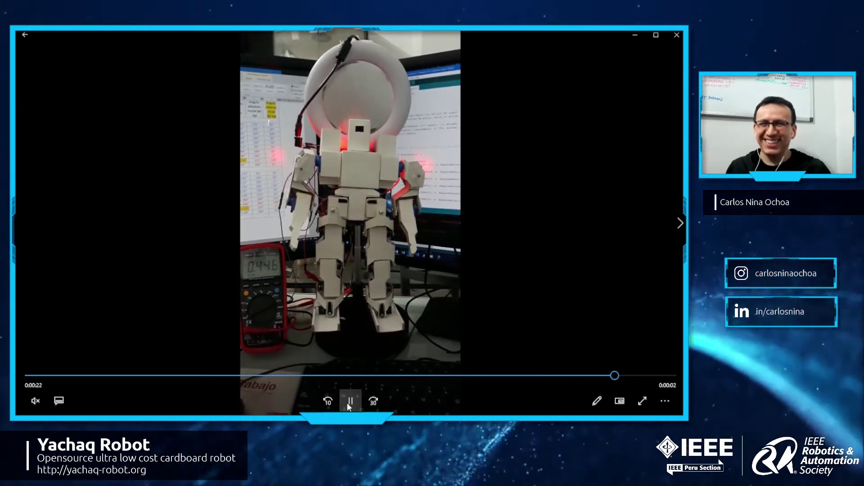
click(350, 402)
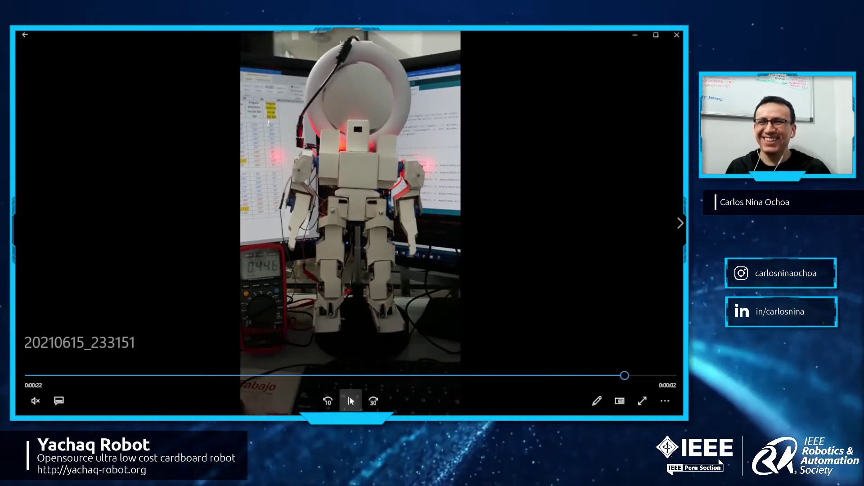
click(634, 36)
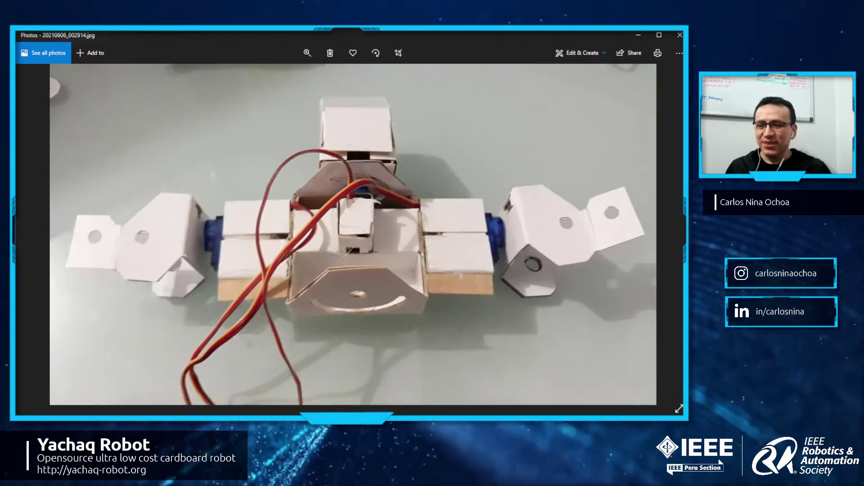
Return to the robot assembly in Inventor and create a new metric part from the Sheet Metal (mm).ipt template.
key(alt+Tab)
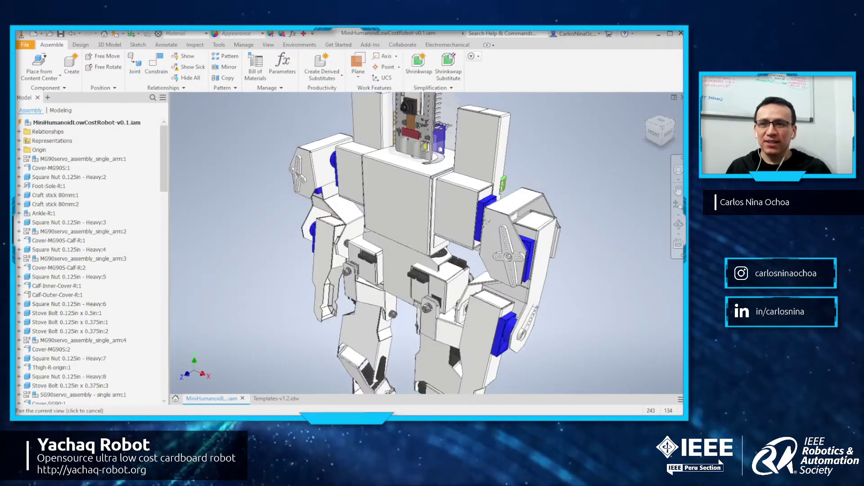
middle_drag(632, 165, 534, 178)
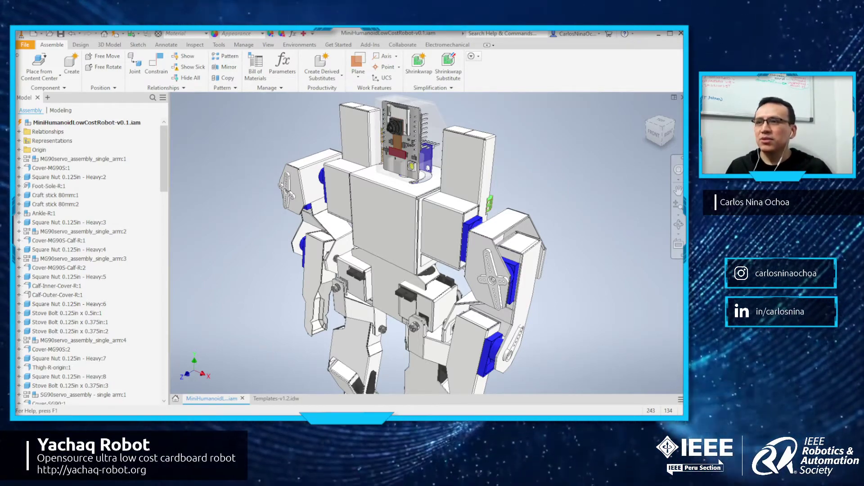
click(24, 45)
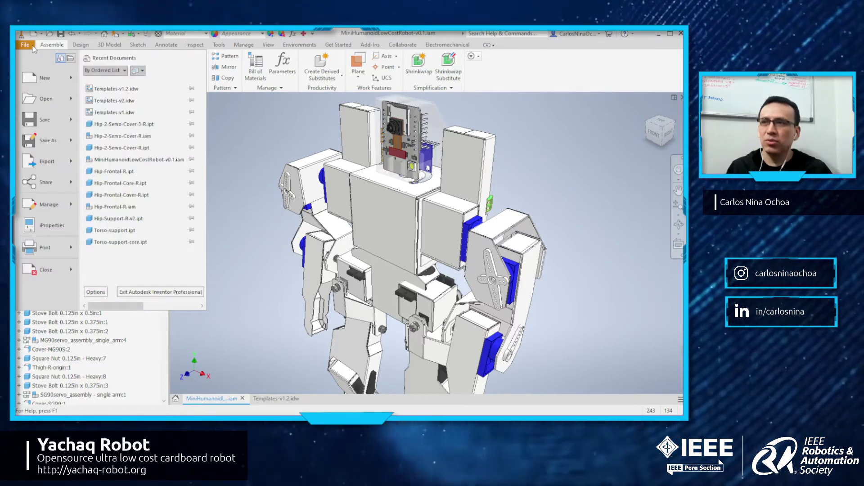
click(45, 78)
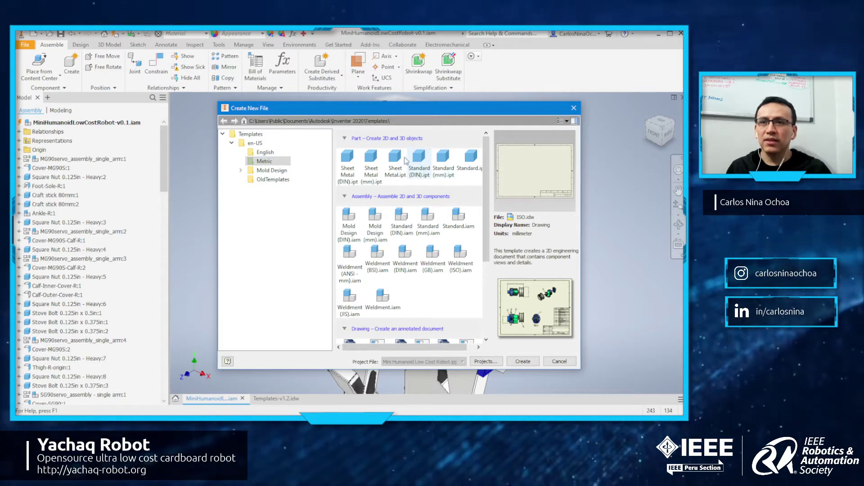
click(372, 158)
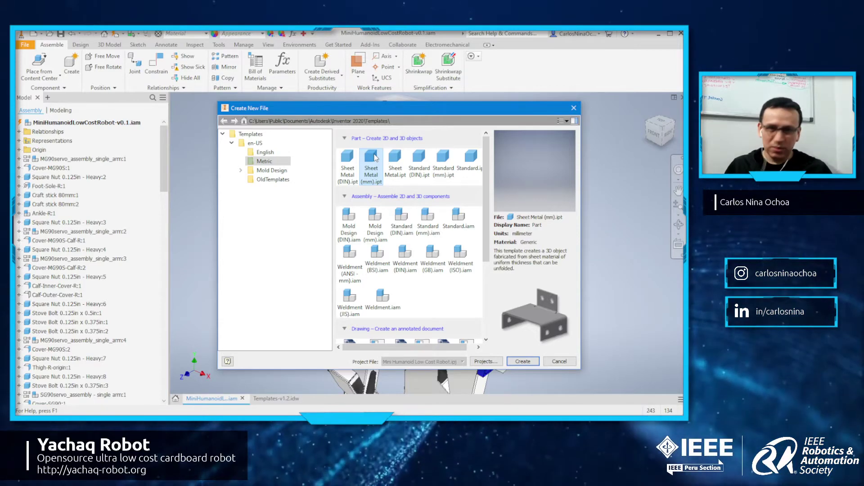
click(522, 362)
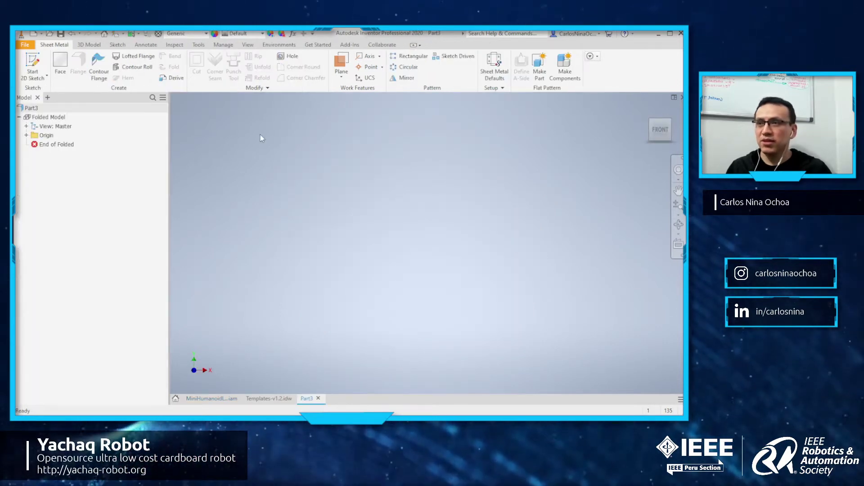
drag(169, 126, 156, 127)
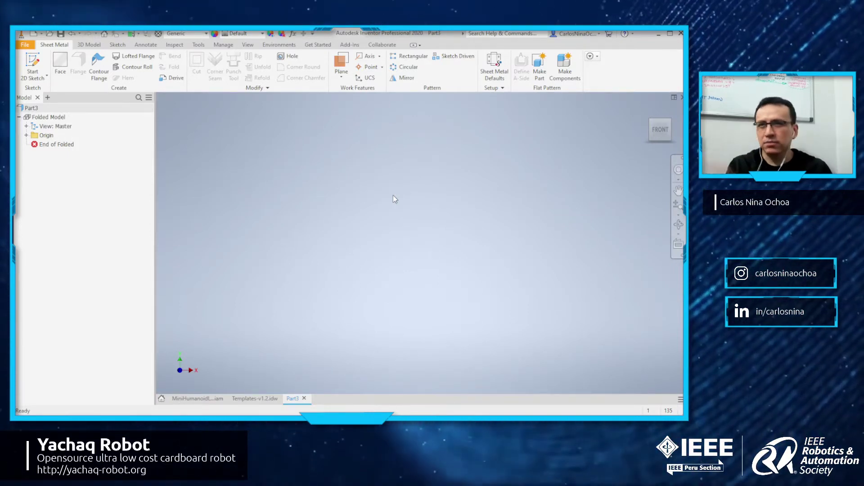
Open the Default_mm rule in the style editor from the sheet metal defaults and start a style import.
click(500, 74)
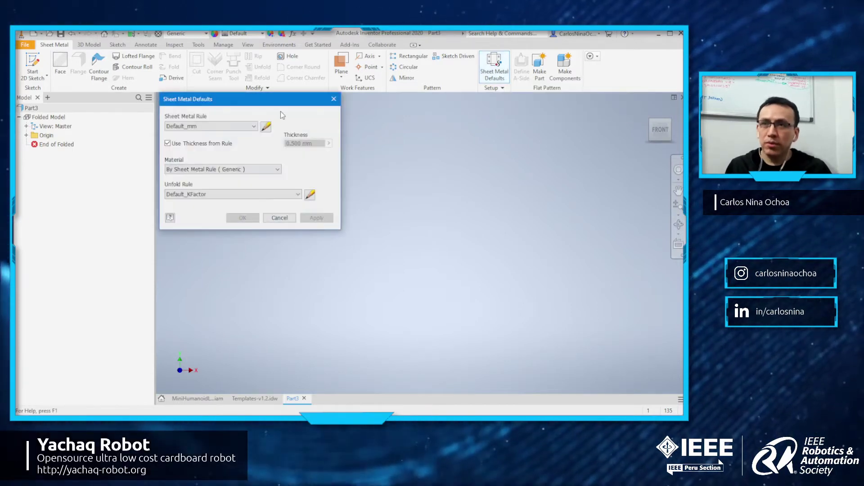
drag(276, 103, 309, 118)
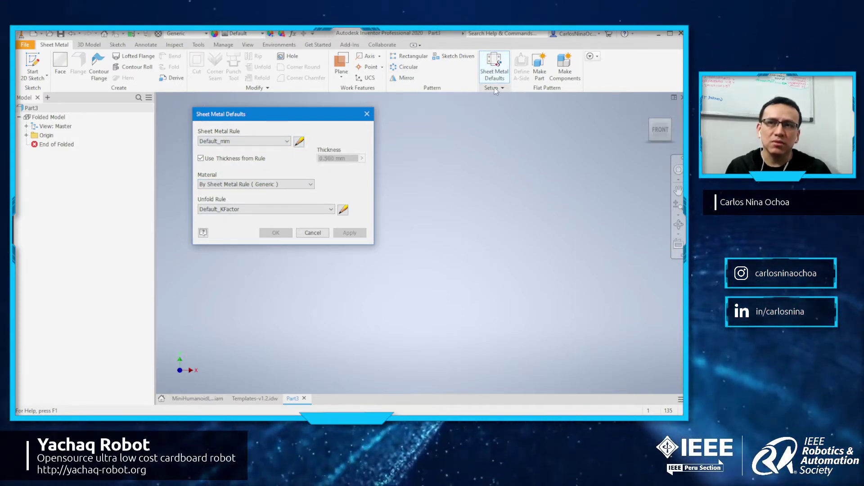
click(299, 142)
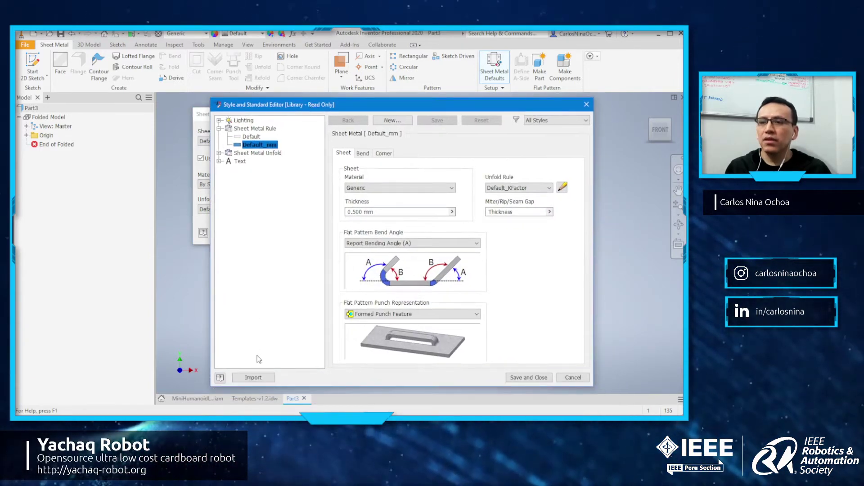
click(263, 377)
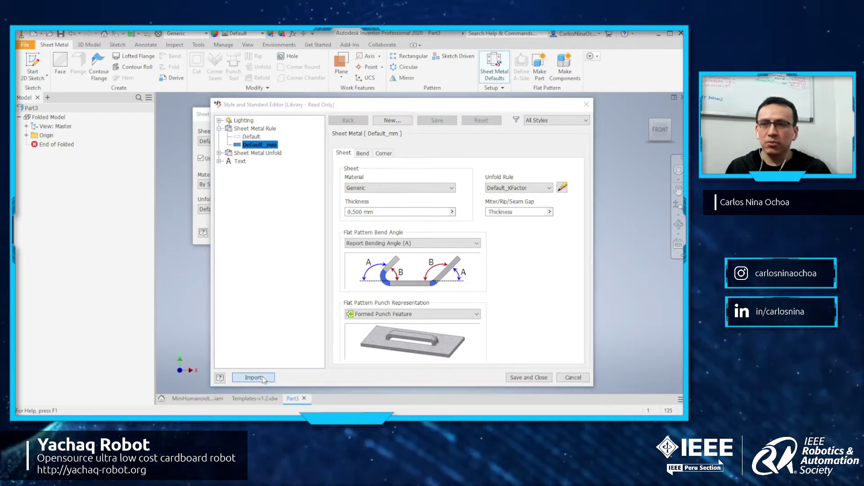
drag(297, 139, 225, 102)
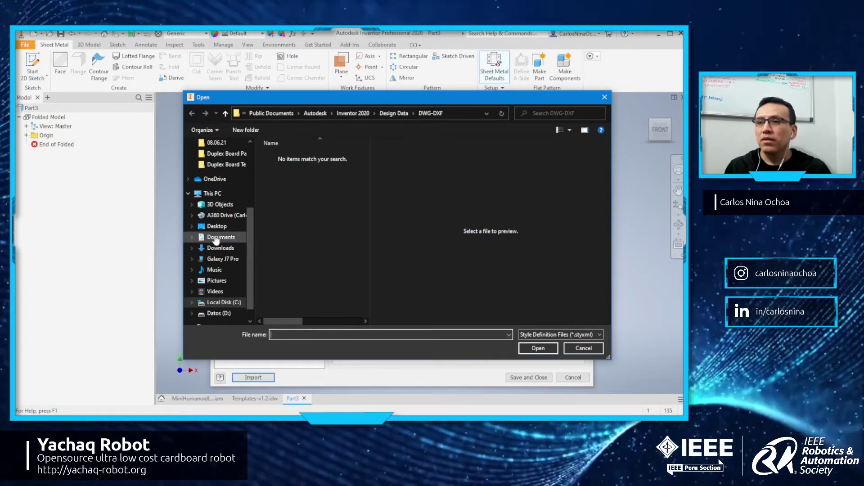
Import Cartulina Duplex 240 grm2.styxml from the Mini Humanoid Low Cost Robot folder, accept the style conversion and save the styles.
scroll(221, 234, up, 1)
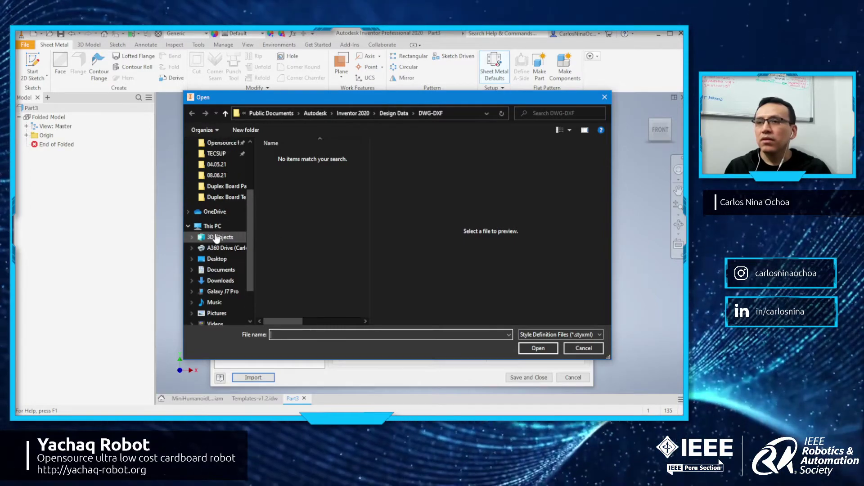
click(221, 142)
click(227, 189)
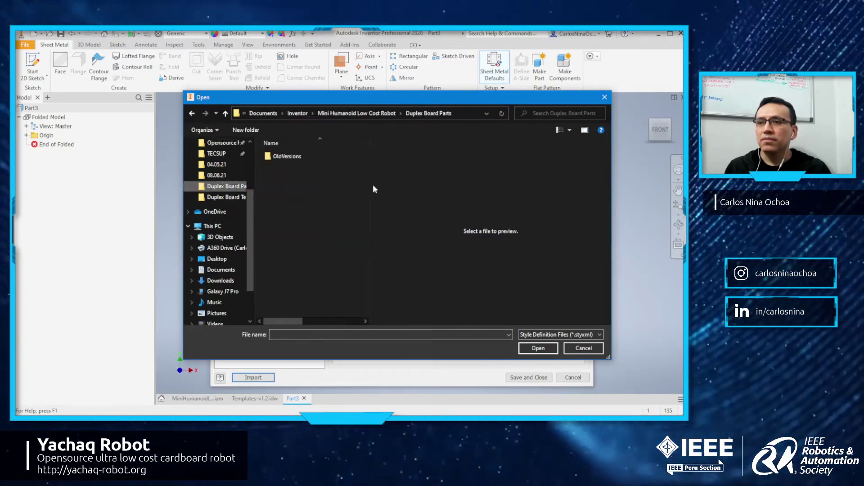
click(361, 115)
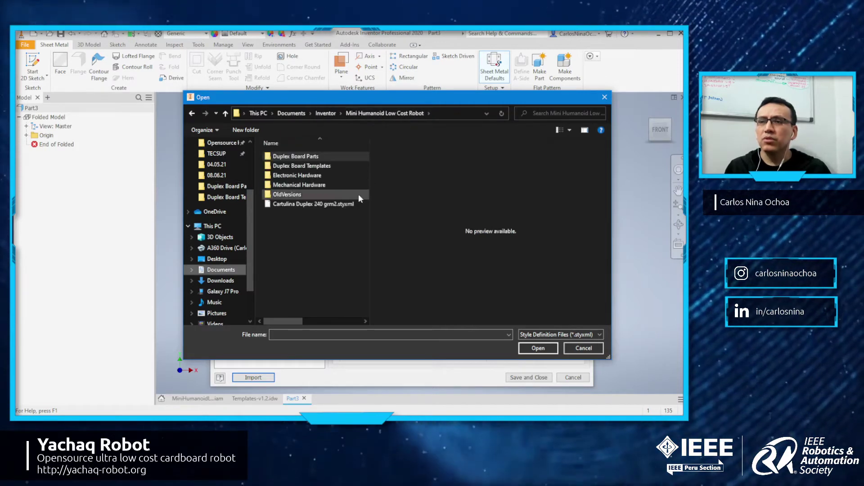
click(343, 205)
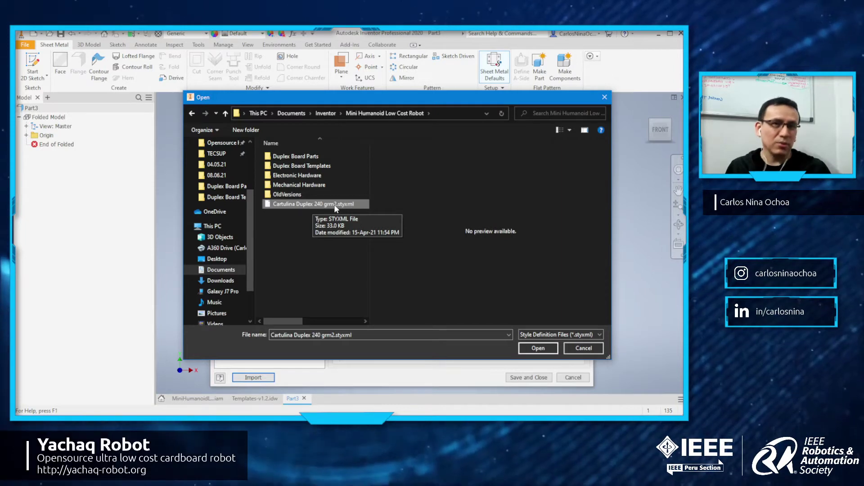
key(Return)
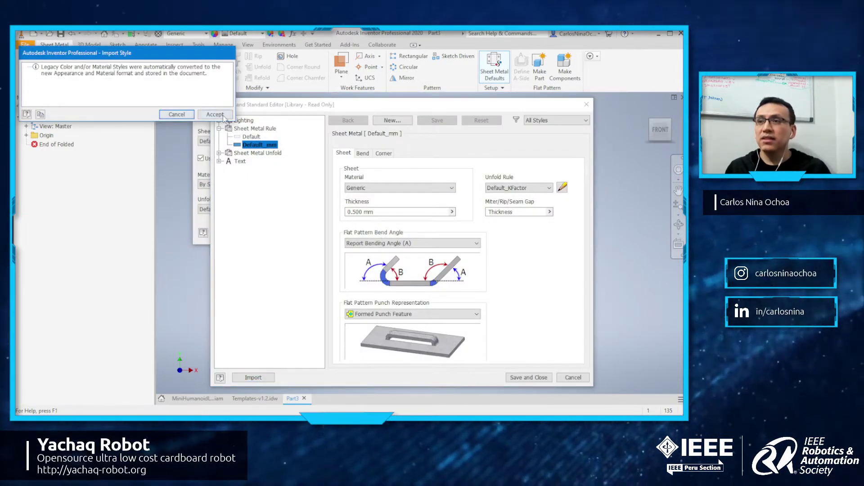
click(215, 114)
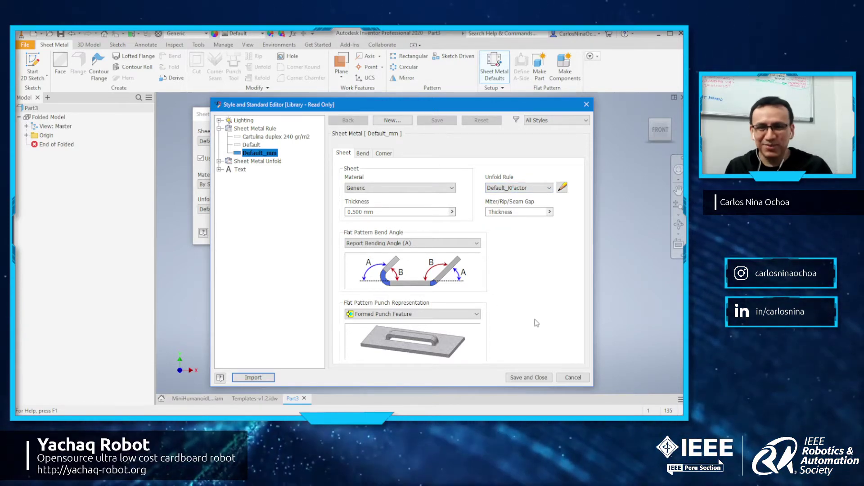
click(527, 378)
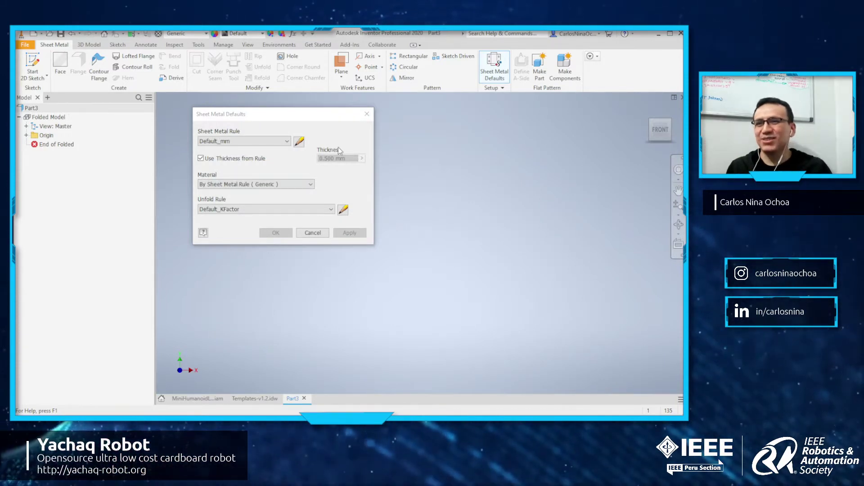
Set the part's sheet metal rule to Cartulina duplex 240 gr/m2, apply it and close the defaults.
click(252, 141)
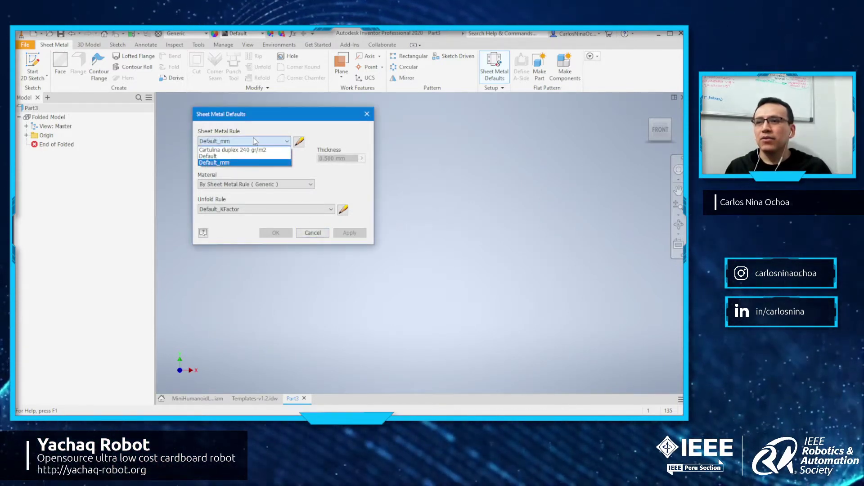
click(250, 149)
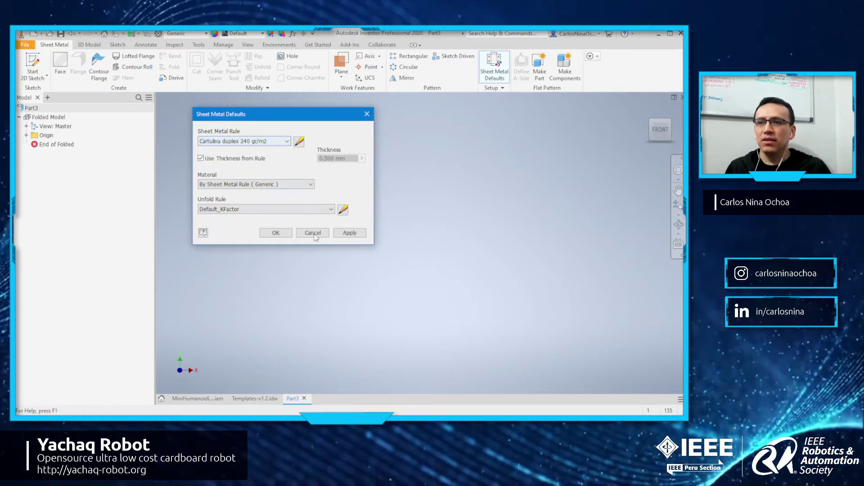
click(348, 233)
click(366, 119)
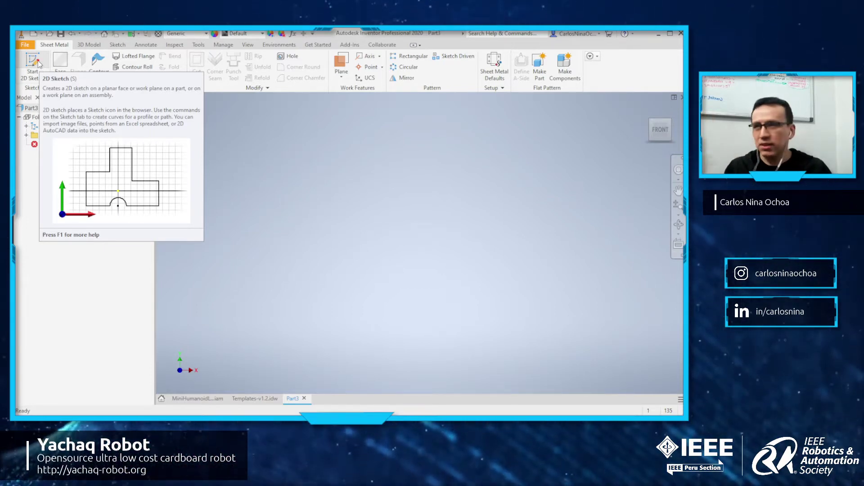
Sketch a center rectangle 50 mm wide and 20 mm high at the origin on the front plane and finish the sketch.
click(33, 61)
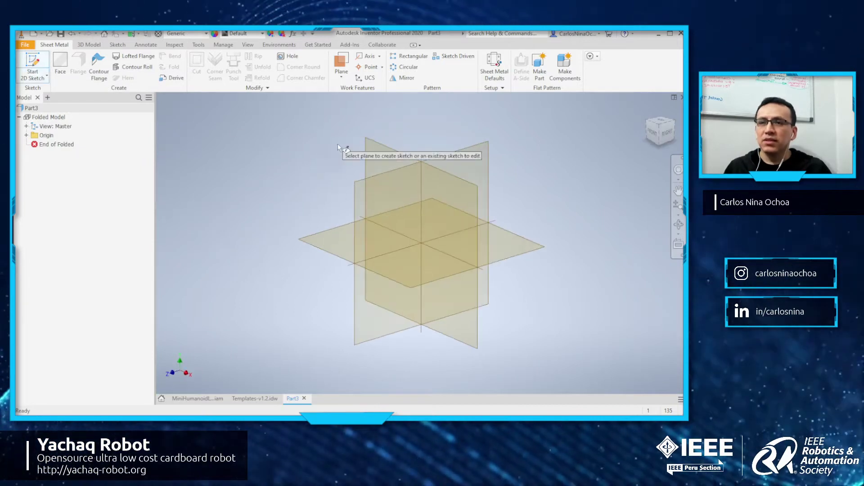
click(385, 158)
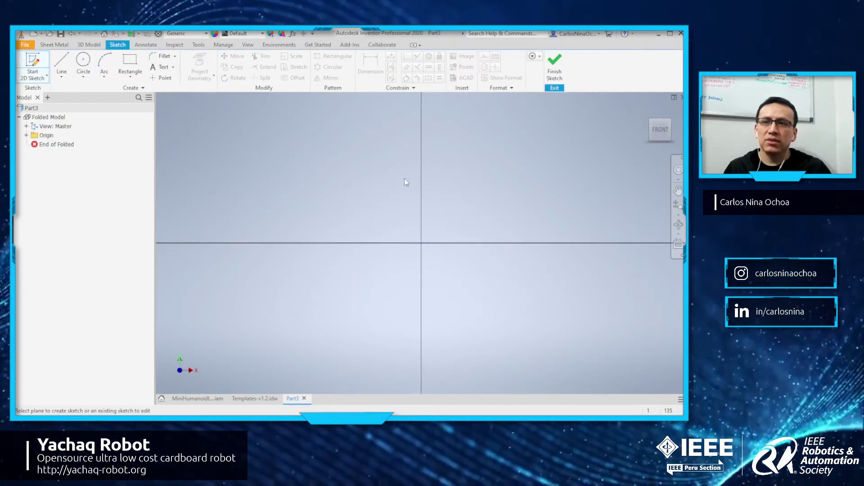
click(133, 79)
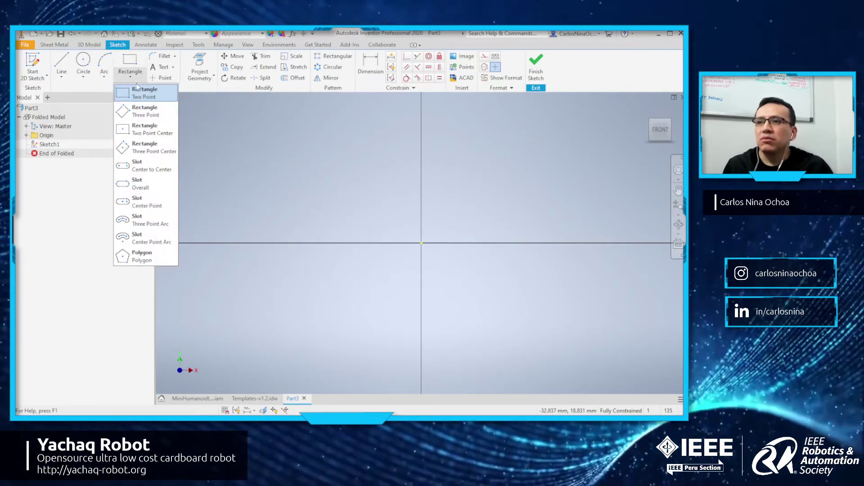
click(145, 129)
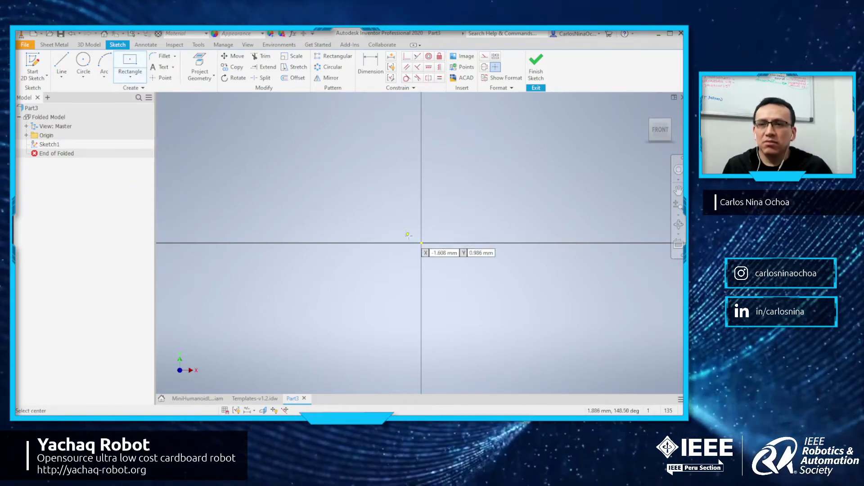
click(421, 243)
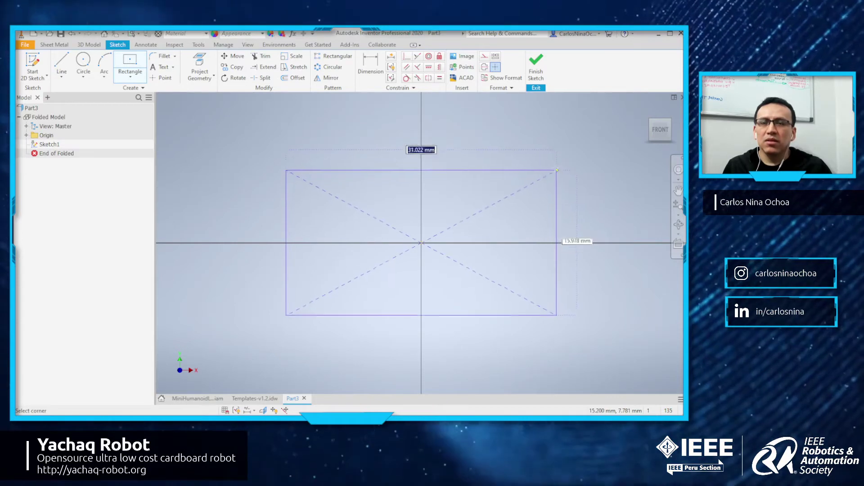
text(50)
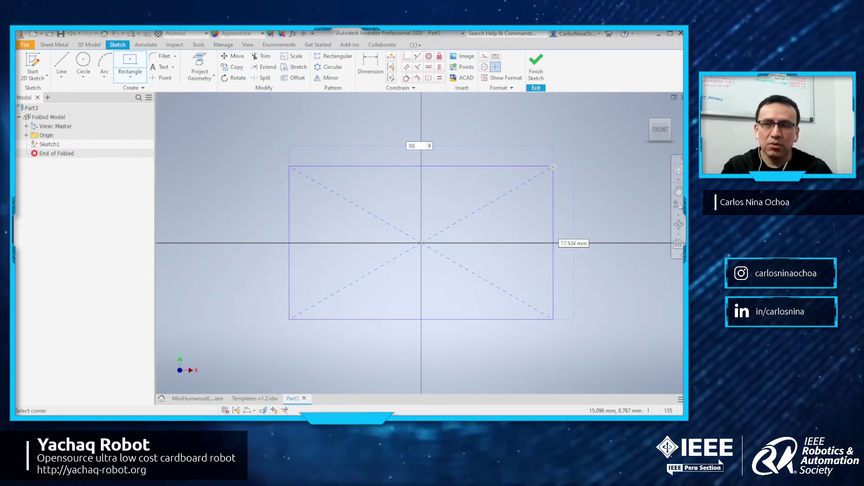
key(Tab)
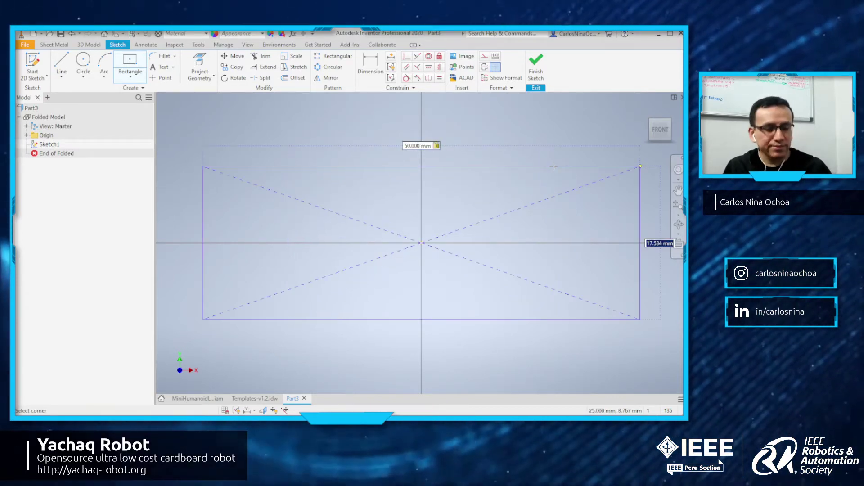
text(20)
key(Return)
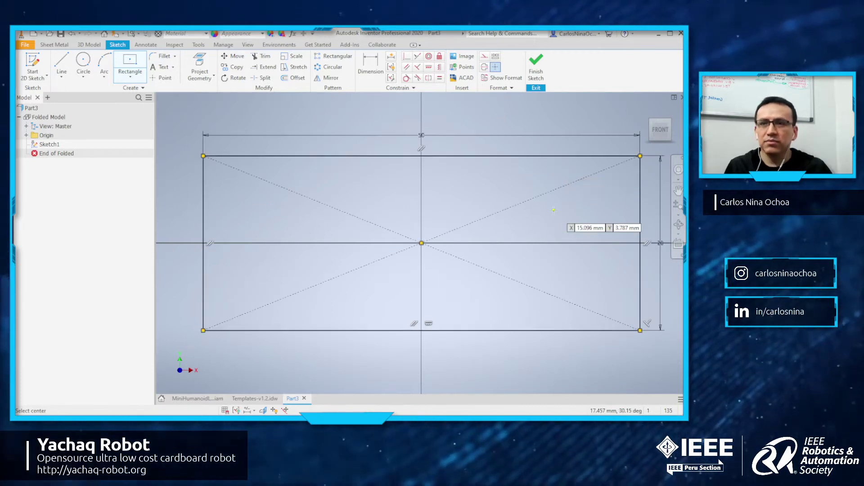
scroll(553, 209, down, 3)
middle_drag(555, 210, 527, 212)
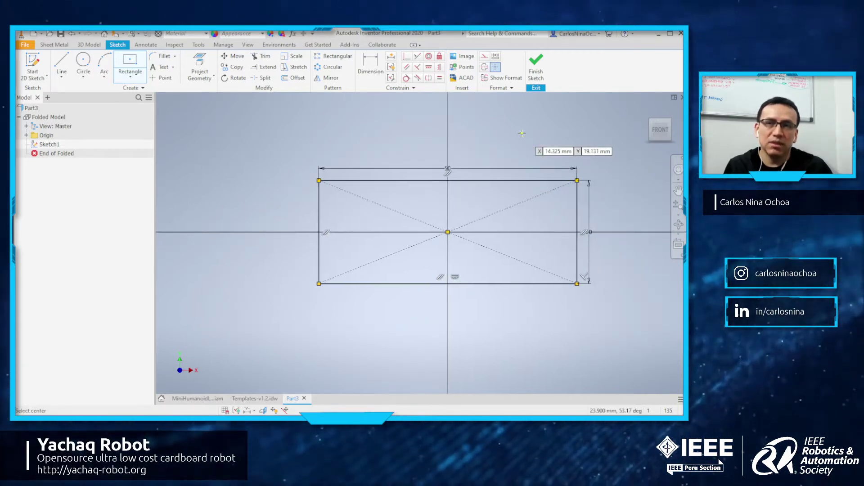
click(535, 66)
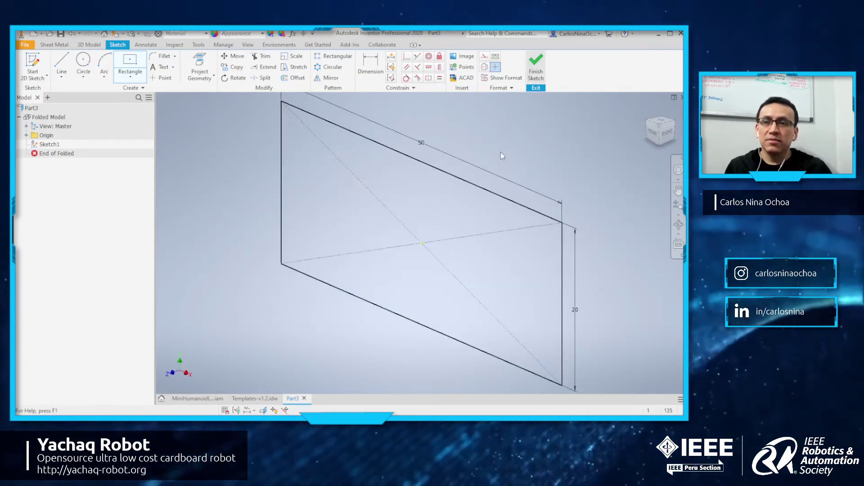
Create a sheet metal face from the rectangle profile, following the default sheet metal rule, and end the command.
middle_drag(497, 155, 495, 155)
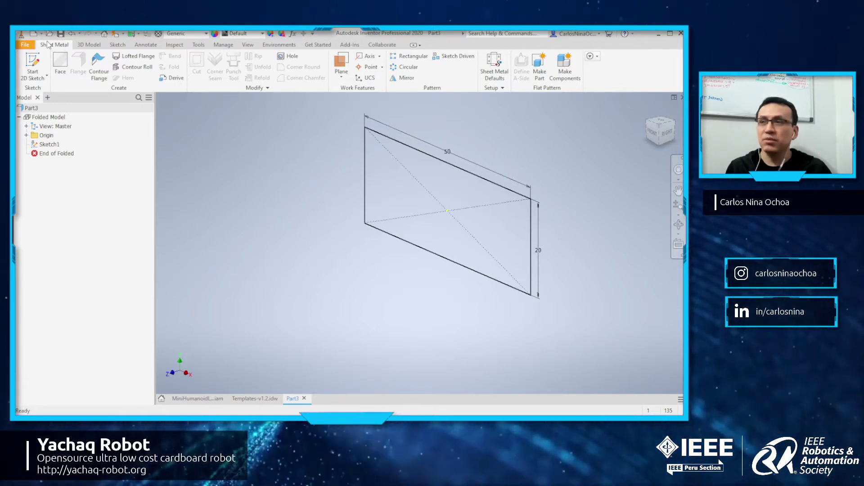
click(63, 64)
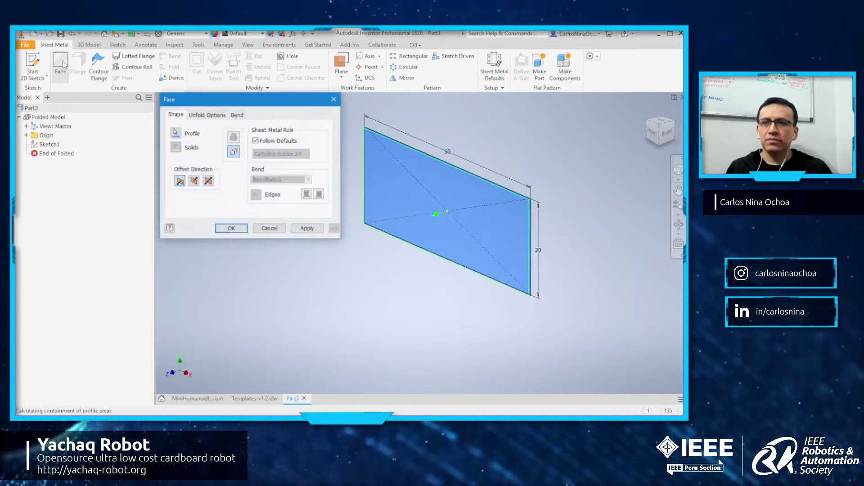
scroll(441, 181, down, 2)
scroll(441, 181, up, 2)
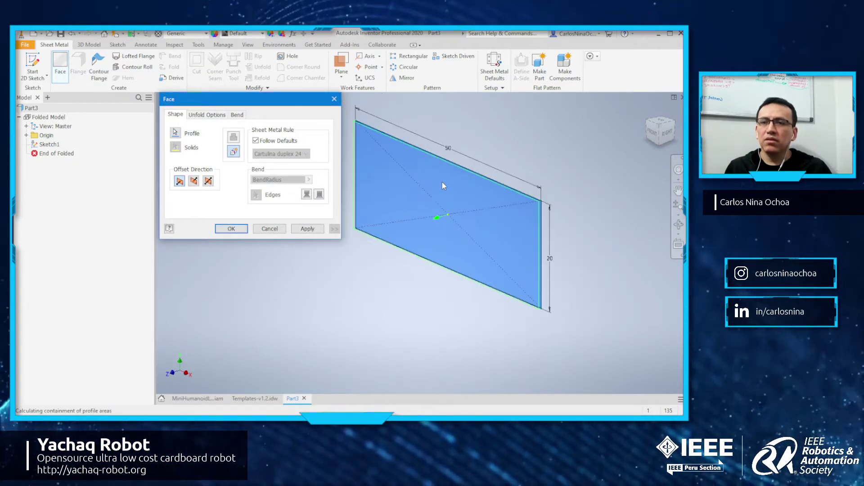
middle_drag(442, 181, 457, 211)
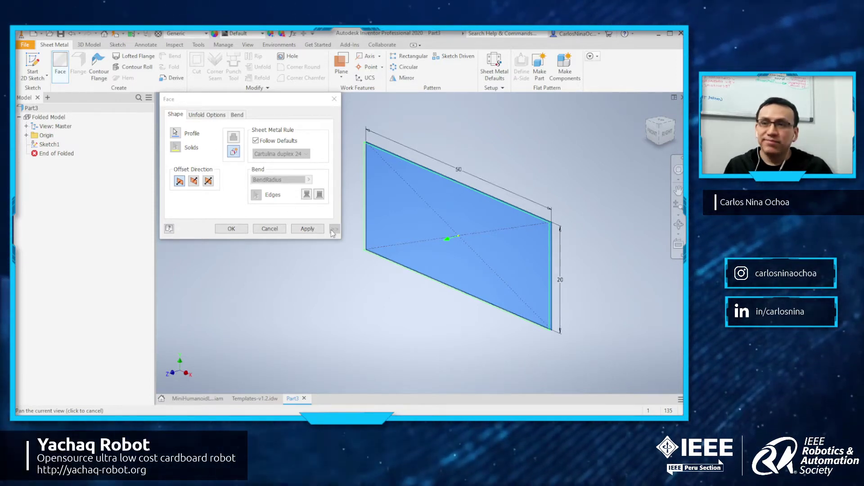
click(308, 229)
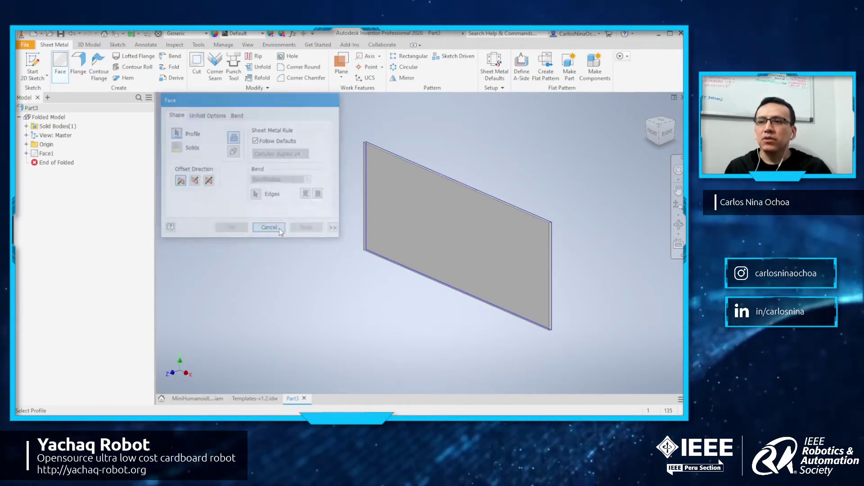
click(279, 228)
middle_drag(397, 274, 465, 269)
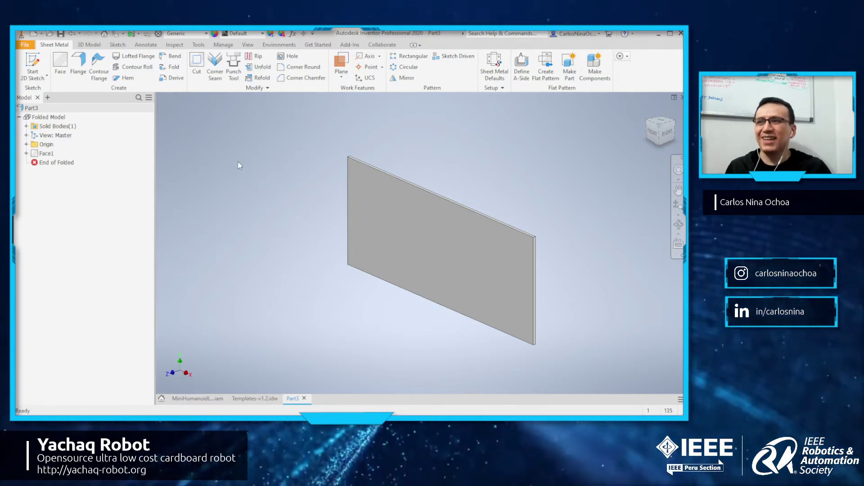
Start a flange on the rectangular face, selecting its upper long edge and one adjoining short side edge.
click(77, 70)
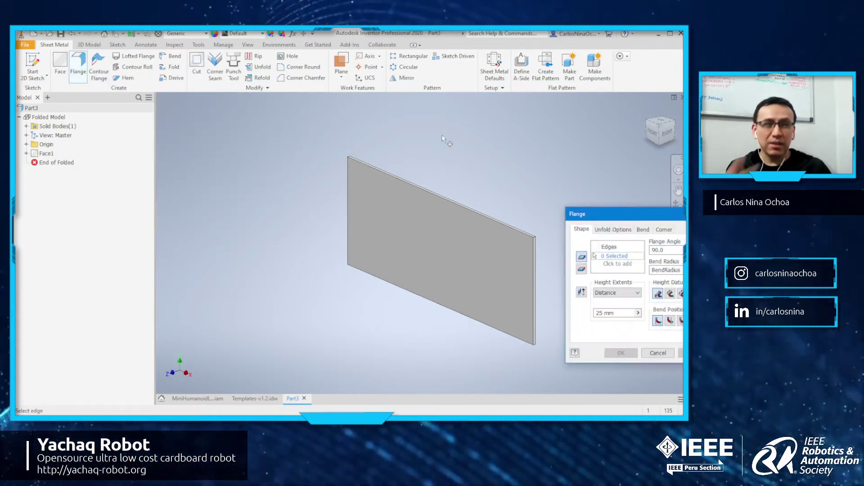
middle_drag(437, 135, 393, 133)
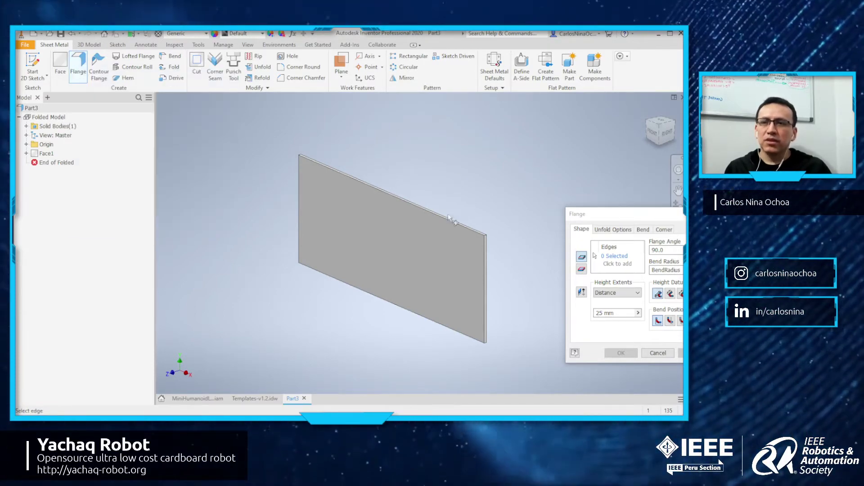
scroll(447, 216, up, 3)
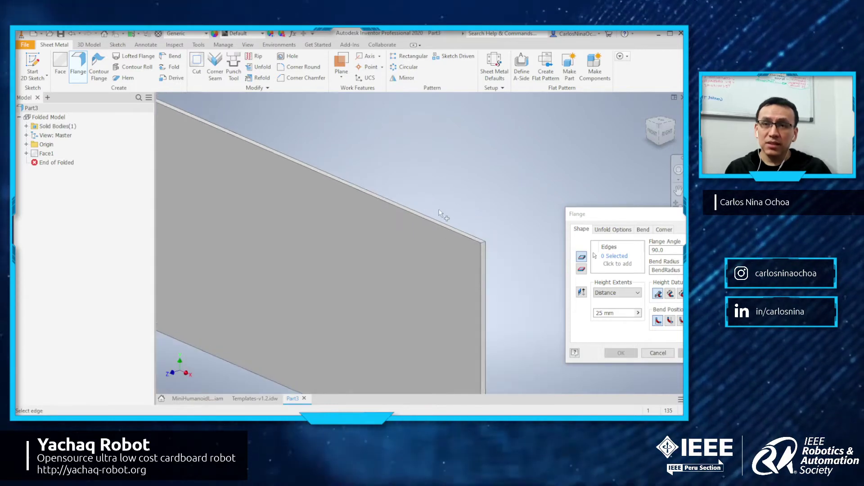
click(440, 214)
scroll(460, 189, down, 2)
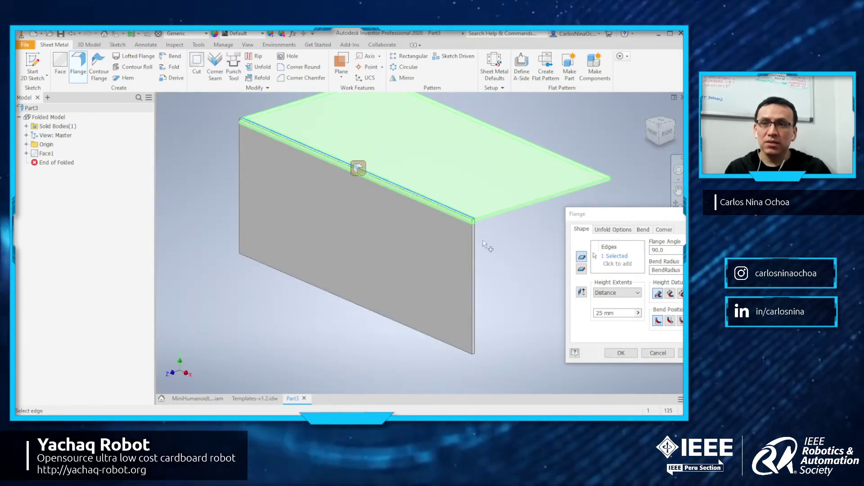
scroll(480, 241, up, 3)
scroll(473, 243, down, 2)
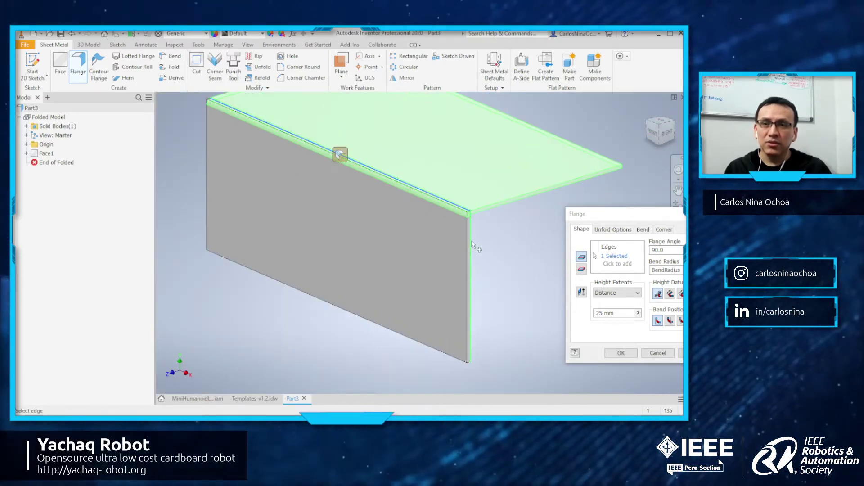
click(472, 245)
Add the lower long edge and the opposite short side edge to the flange selection.
middle_drag(453, 283, 431, 208)
shift+middle_drag(433, 238, 358, 239)
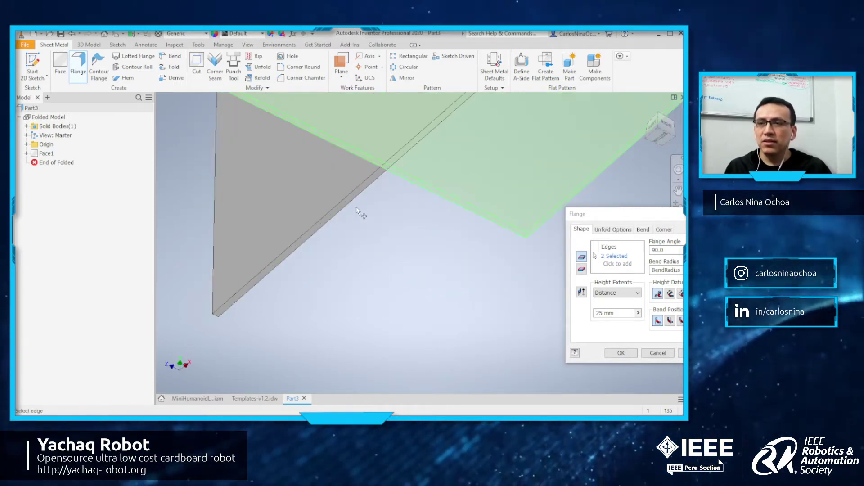
scroll(361, 225, down, 5)
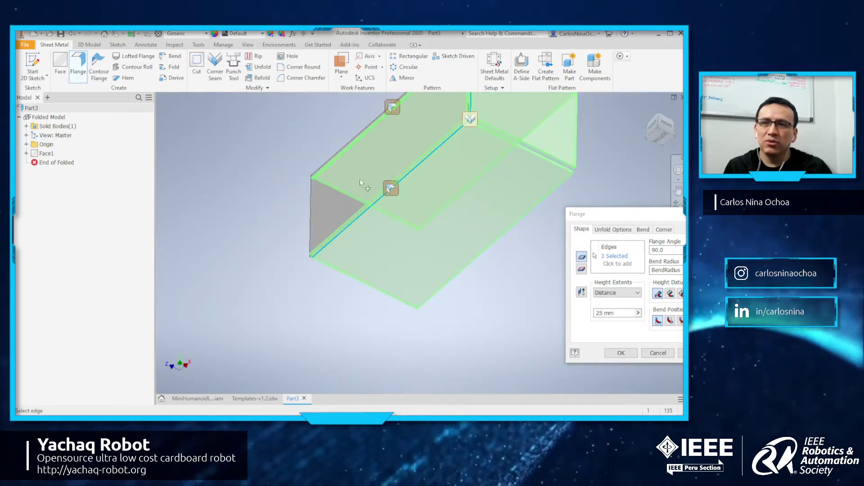
shift+middle_drag(360, 179, 315, 218)
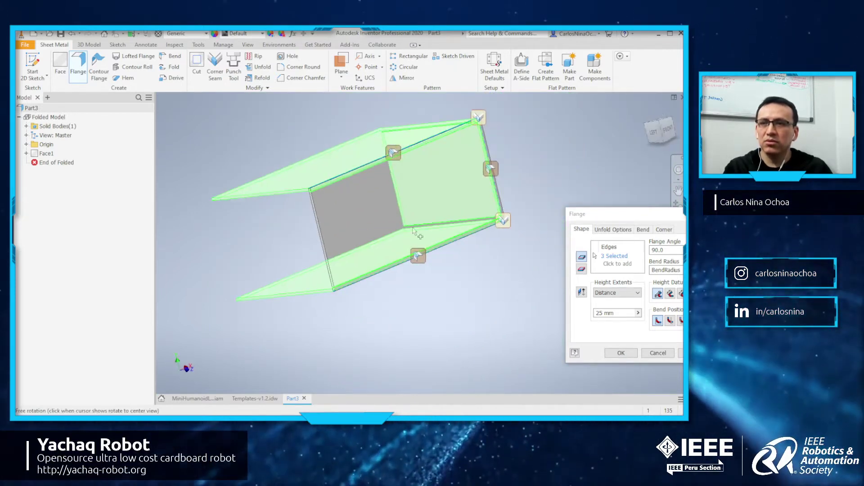
scroll(312, 216, up, 3)
click(312, 210)
scroll(315, 216, down, 3)
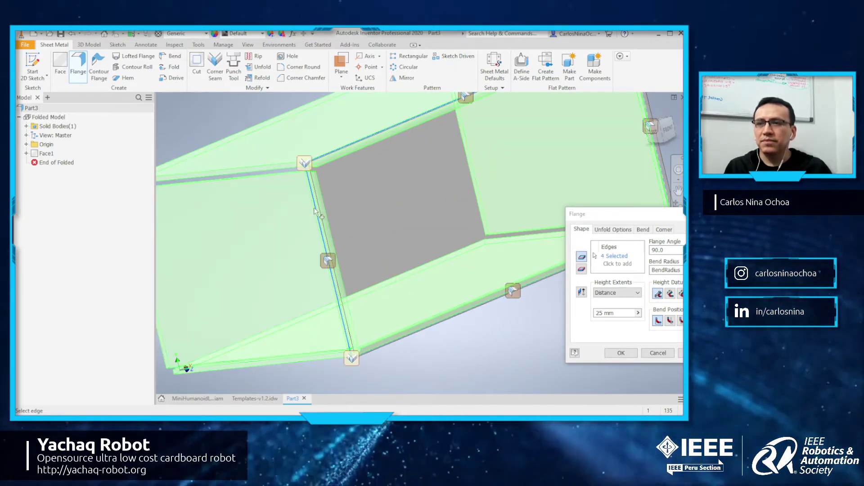
middle_drag(343, 220, 395, 243)
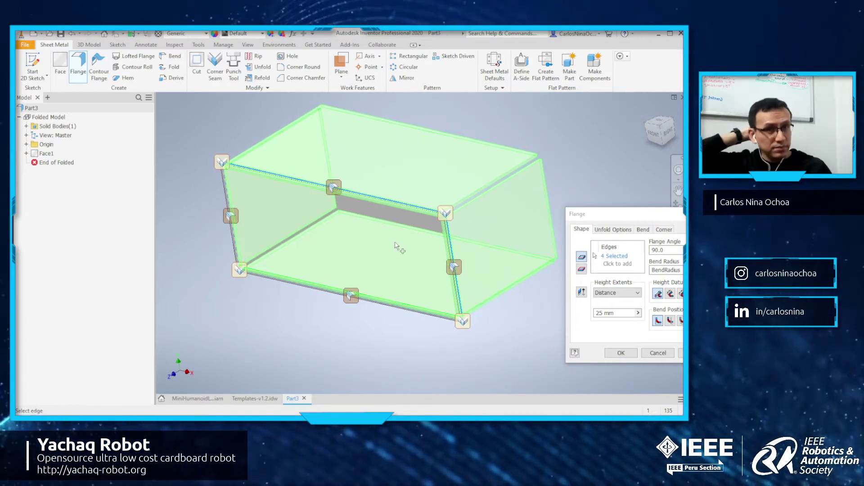
Set the flange angle to 45 degrees for all four selected edges.
drag(616, 219, 223, 209)
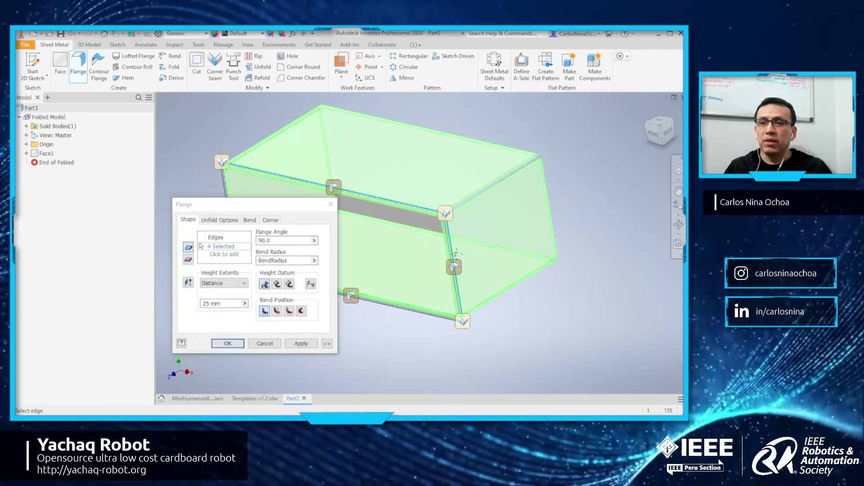
middle_drag(296, 279, 320, 270)
double_click(264, 241)
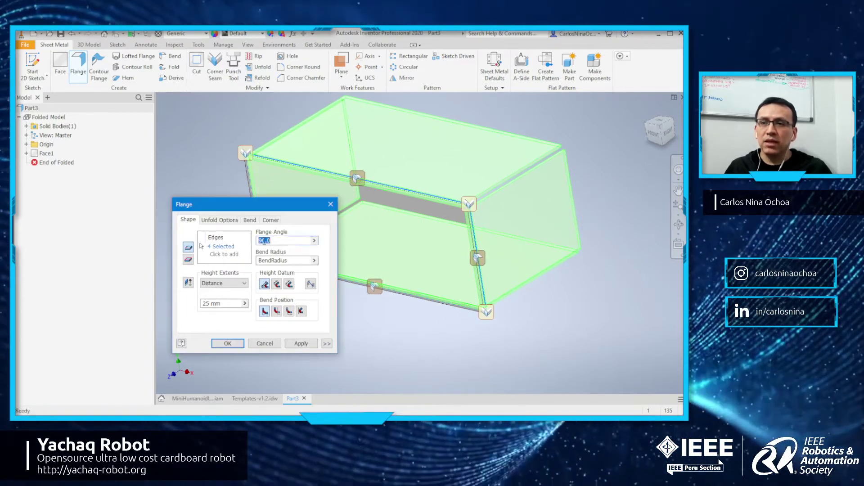
text(45)
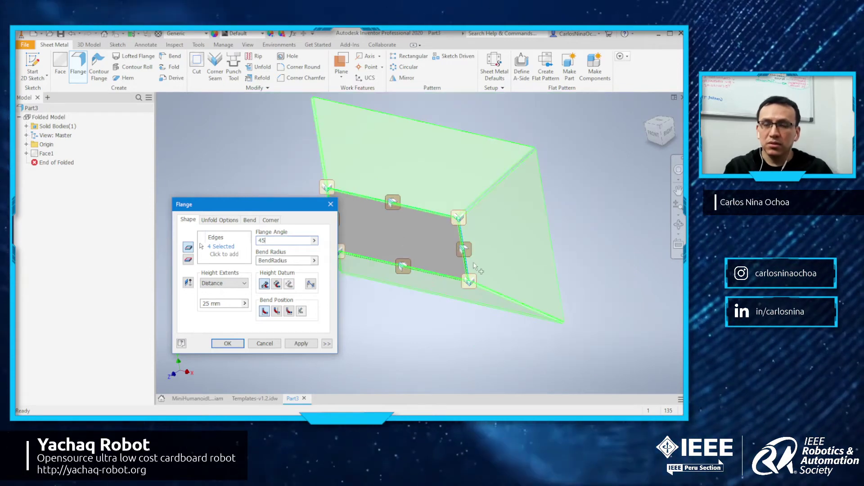
mouse_move(474, 261)
shift+middle_down()
mouse_move(457, 266)
mouse_move(463, 255)
shift+middle_up()
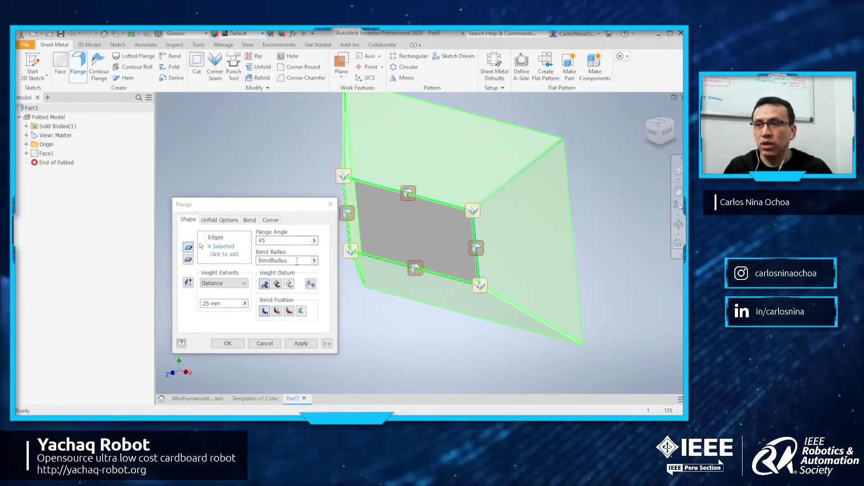
Set the flange height to 15 mm, apply the flanges to the four edges and end the command.
click(205, 303)
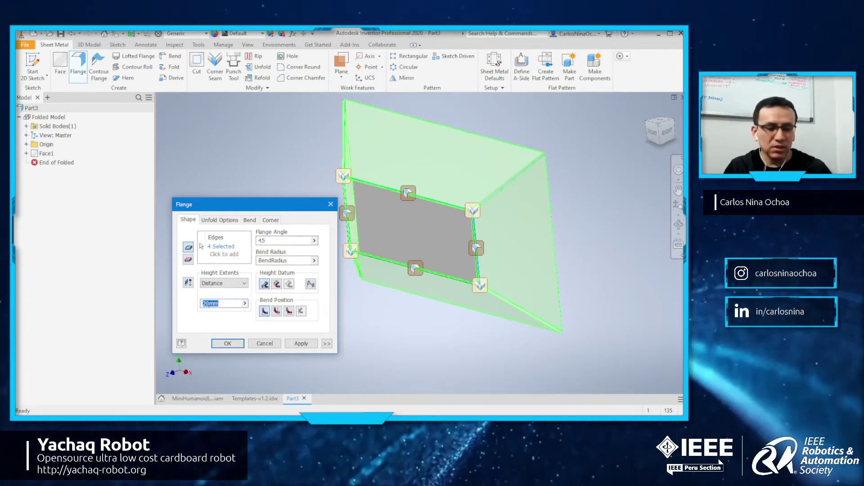
scroll(414, 254, up, 2)
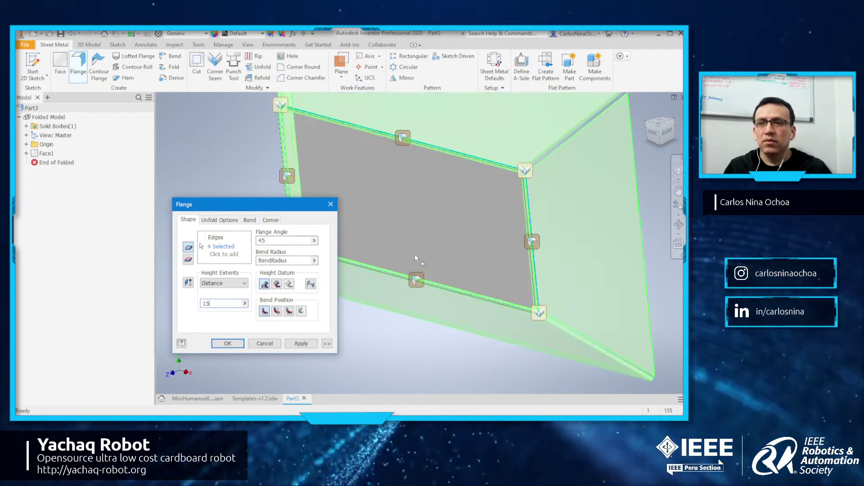
scroll(414, 255, down, 2)
middle_drag(424, 244, 470, 256)
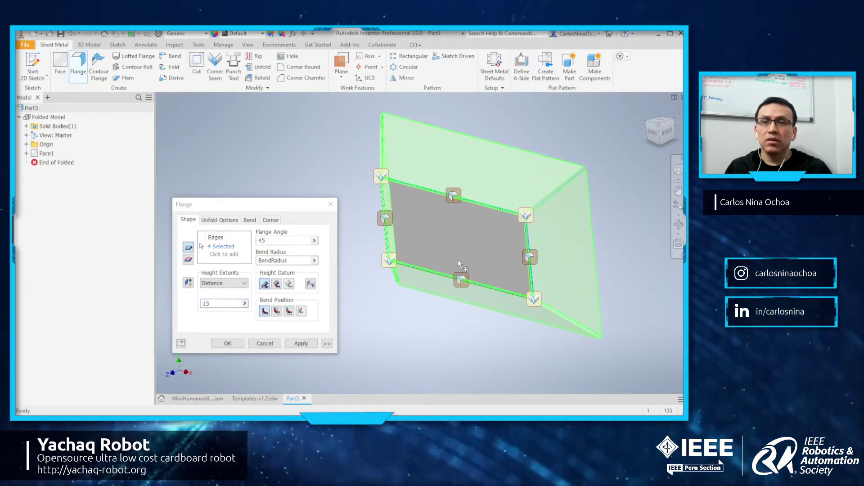
click(301, 344)
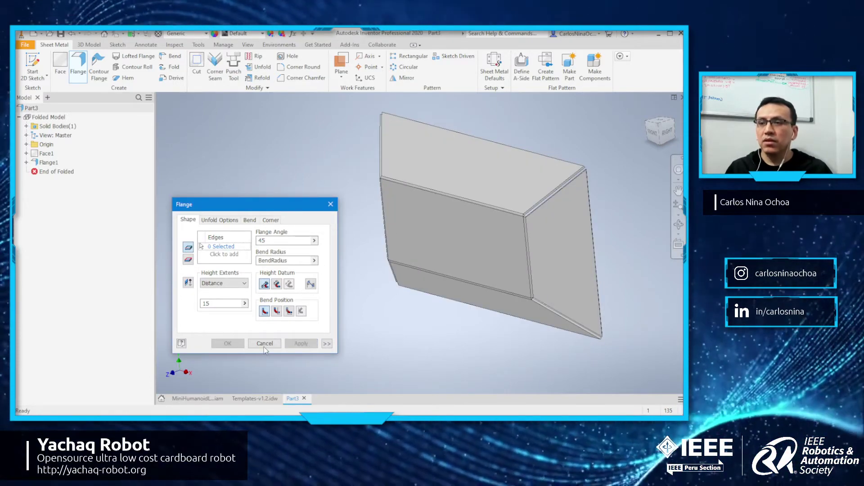
key(Escape)
scroll(473, 239, down, 3)
mouse_move(472, 237)
shift+middle_down()
mouse_move(482, 247)
mouse_move(341, 237)
mouse_move(459, 245)
shift+middle_up()
scroll(463, 246, up, 3)
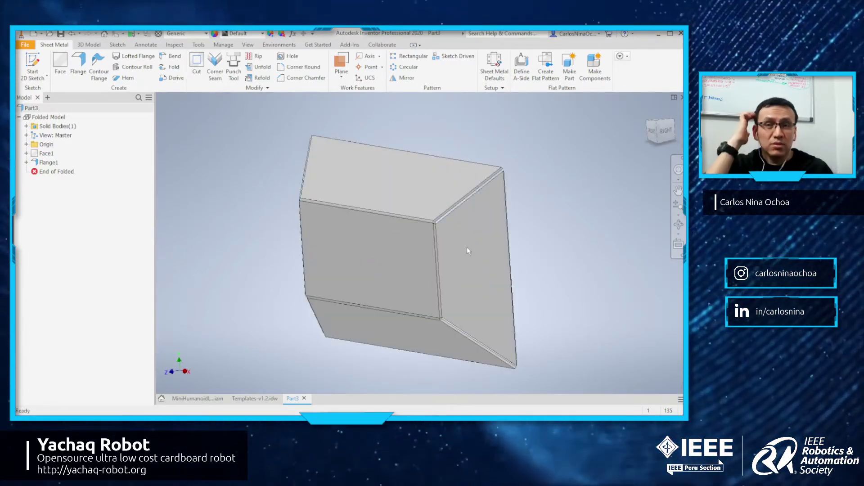
Start a second flange, selecting the outer upper edge of the angled rim and the adjoining outer side edge.
scroll(477, 230, down, 3)
scroll(468, 237, up, 4)
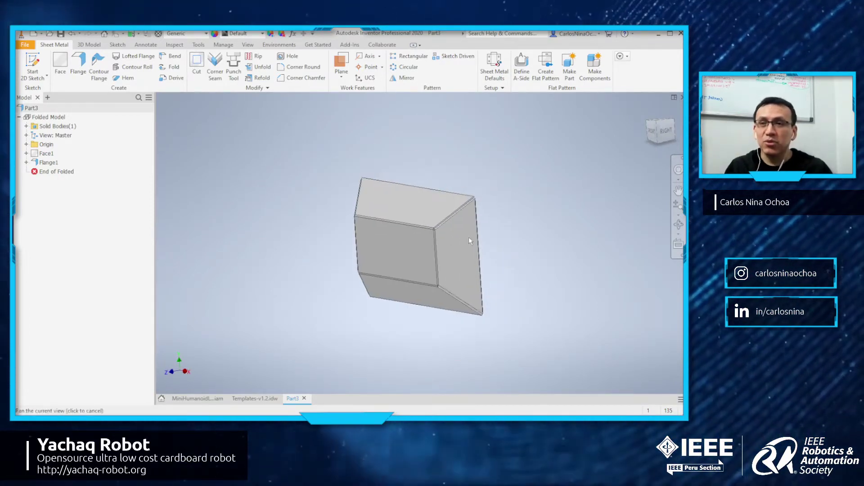
scroll(463, 236, down, 3)
scroll(438, 242, up, 1)
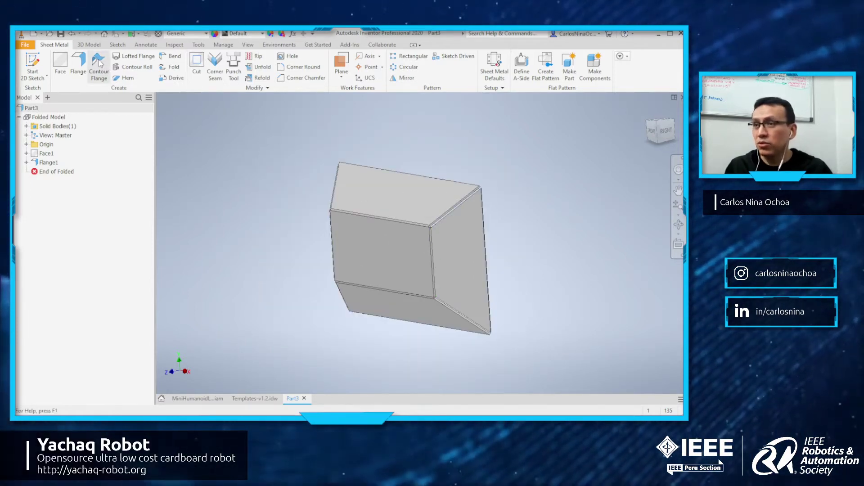
click(86, 71)
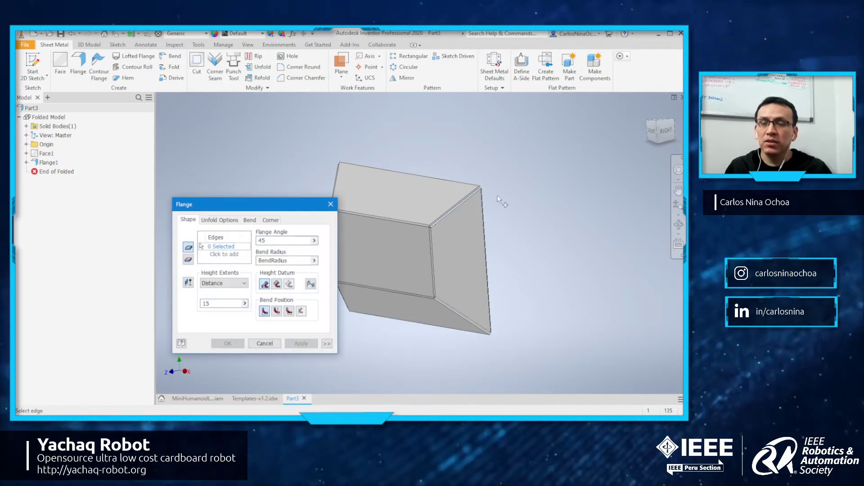
scroll(490, 194, up, 3)
shift+middle_drag(491, 215, 482, 178)
click(463, 176)
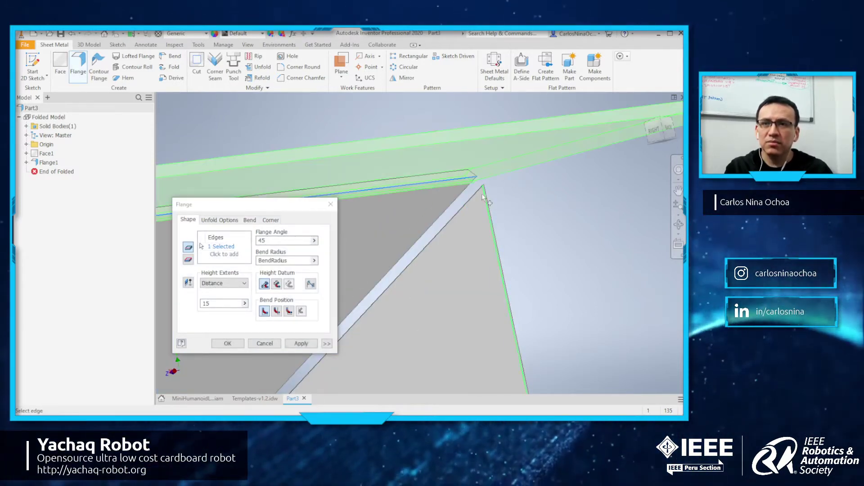
click(484, 196)
Add the rim's outer lower edge and the opposite outer side edge to the flange selection.
scroll(482, 194, down, 3)
scroll(514, 254, up, 3)
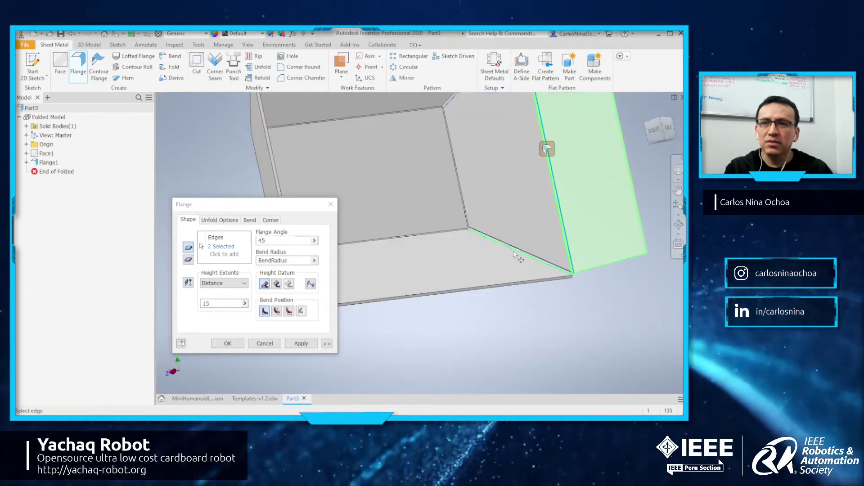
shift+middle_drag(441, 212, 395, 187)
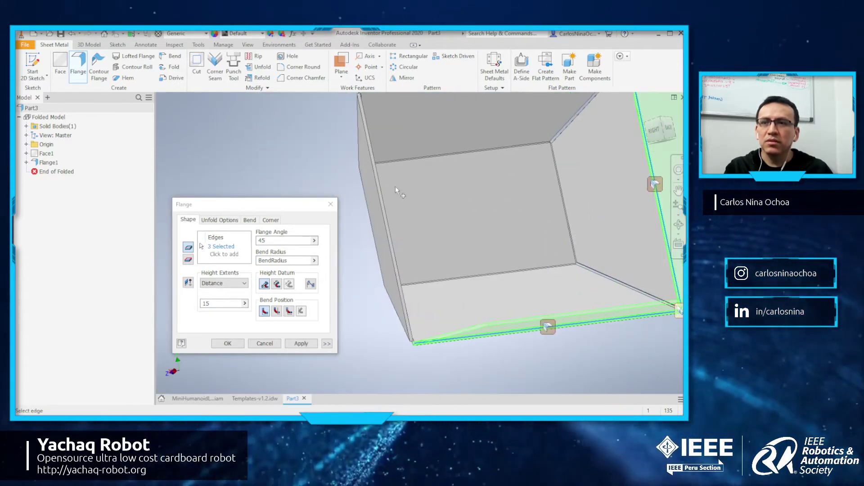
click(385, 186)
scroll(450, 198, down, 3)
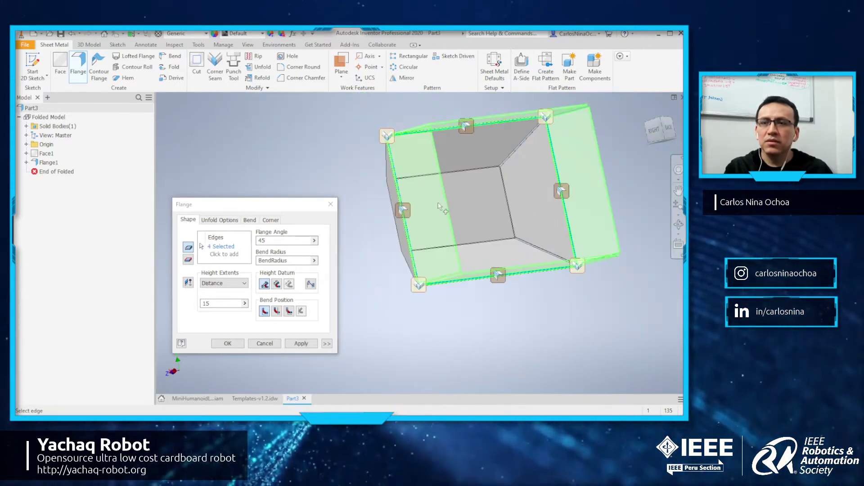
Set the flange height to 20 mm, apply the flanges to the four rim edges and end the command.
shift+middle_drag(450, 198, 532, 227)
scroll(523, 225, up, 2)
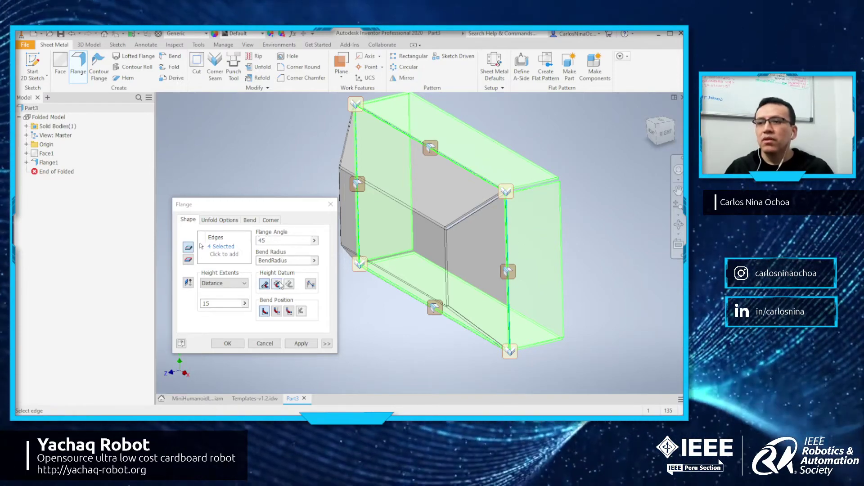
double_click(217, 305)
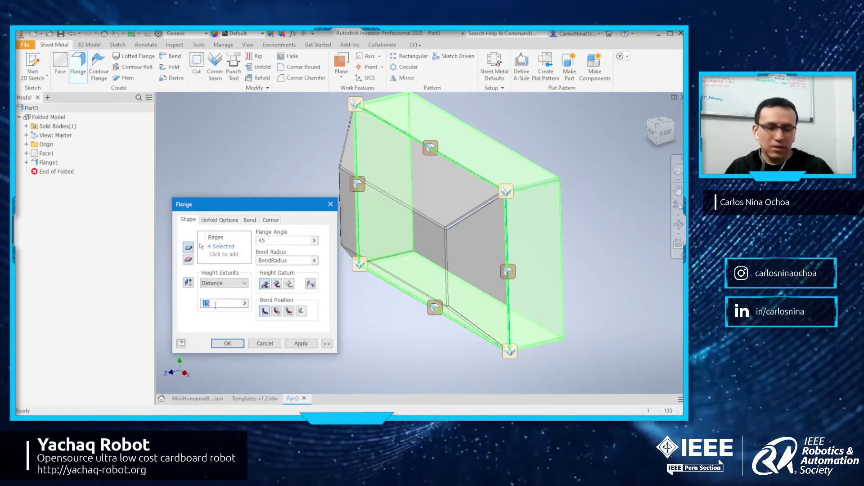
text(20)
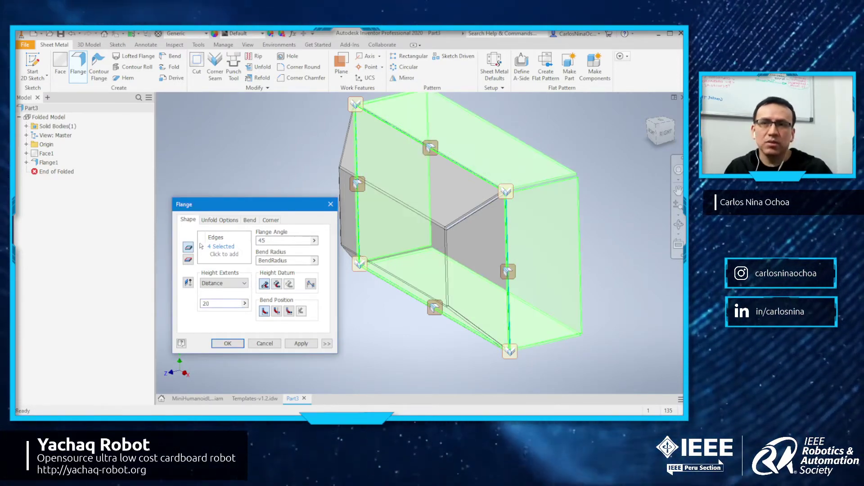
middle_drag(472, 266, 487, 261)
click(311, 344)
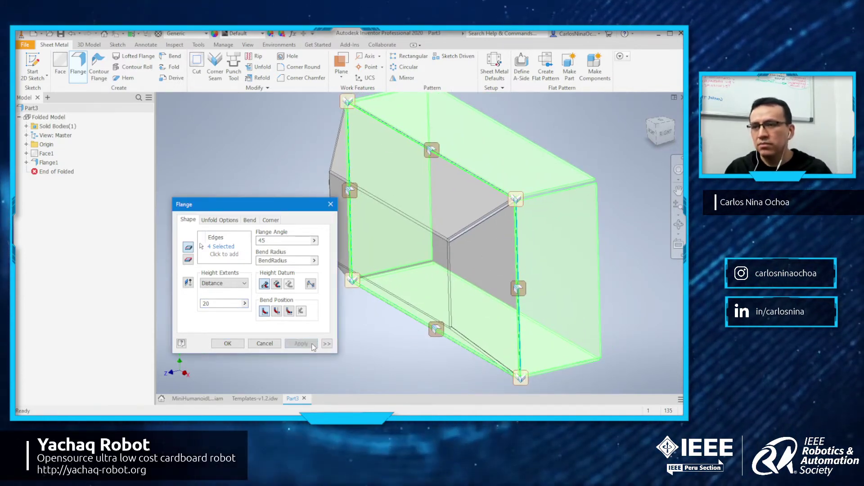
click(264, 343)
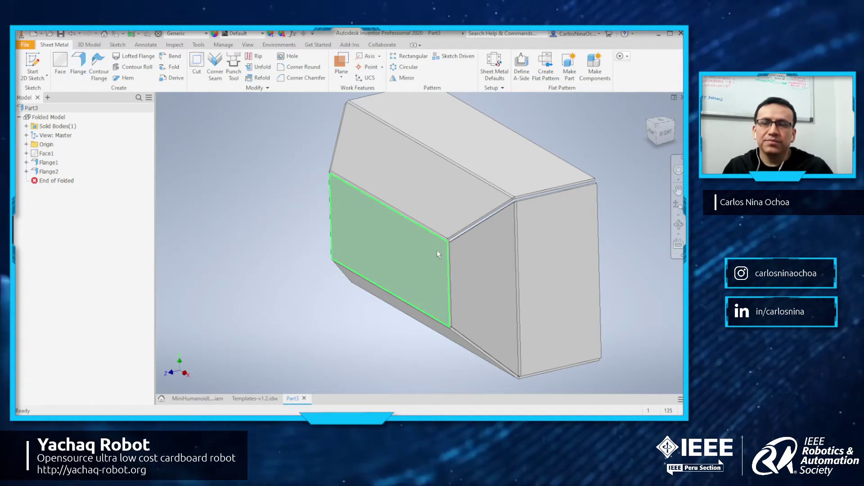
Create the flat pattern of the flanged sheet metal part.
scroll(437, 252, down, 3)
middle_drag(518, 265, 454, 250)
scroll(460, 246, up, 3)
scroll(460, 246, down, 3)
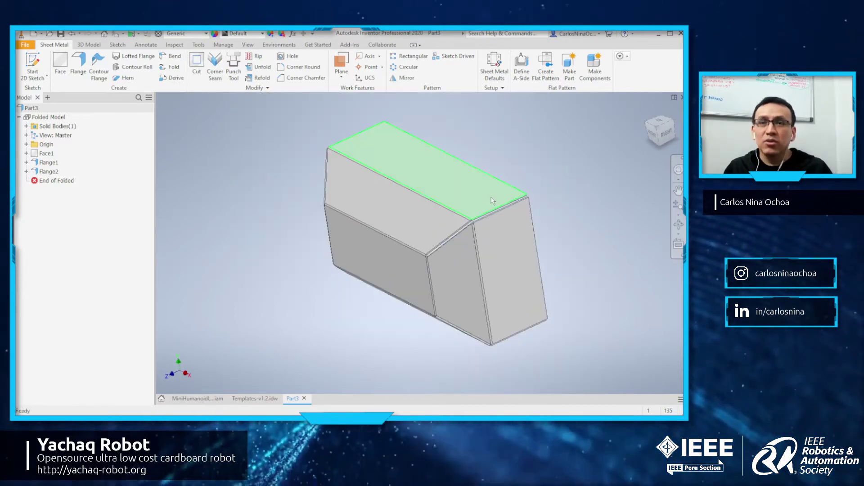
click(546, 65)
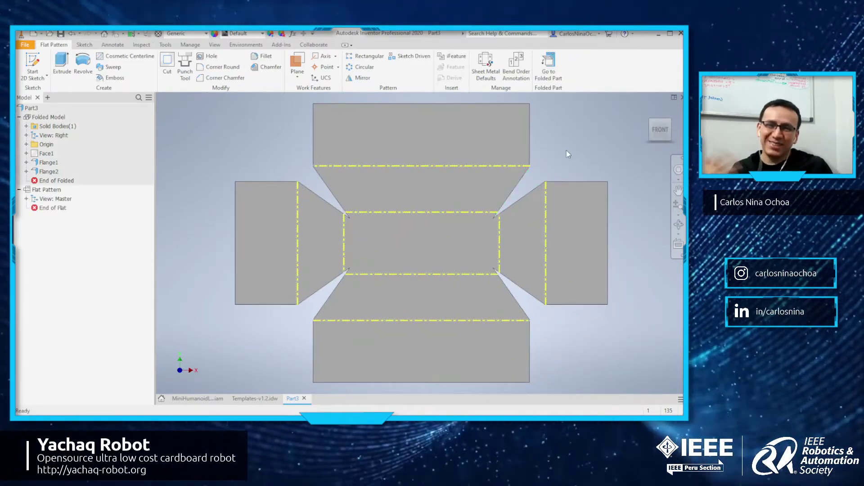
Examine the flat pattern's outline, its bend lines and the corner gaps between the unfolded flanges.
scroll(566, 149, up, 3)
scroll(517, 180, down, 5)
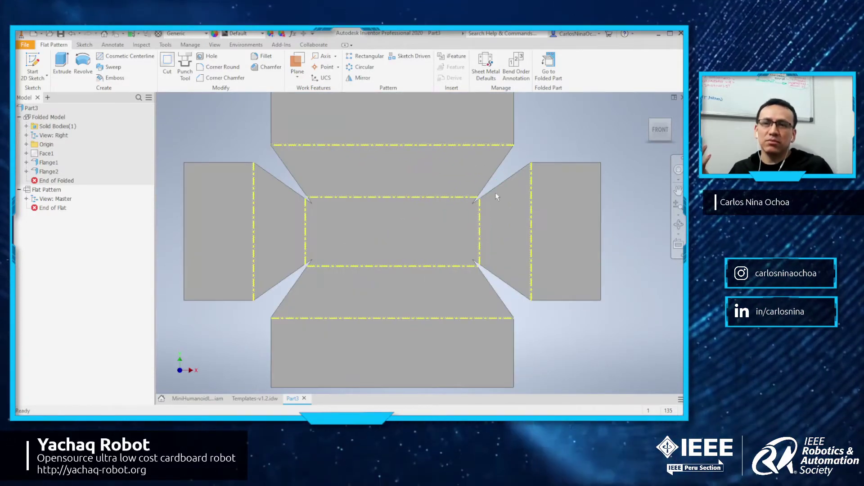
scroll(495, 193, up, 3)
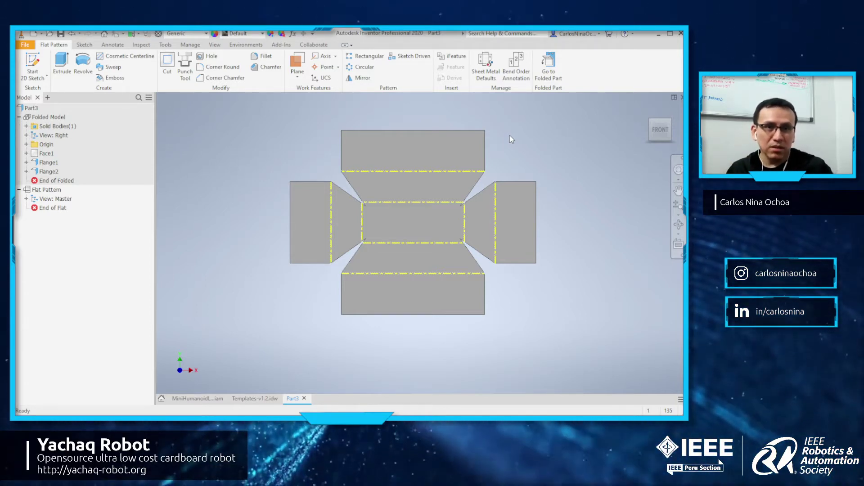
scroll(433, 214, up, 5)
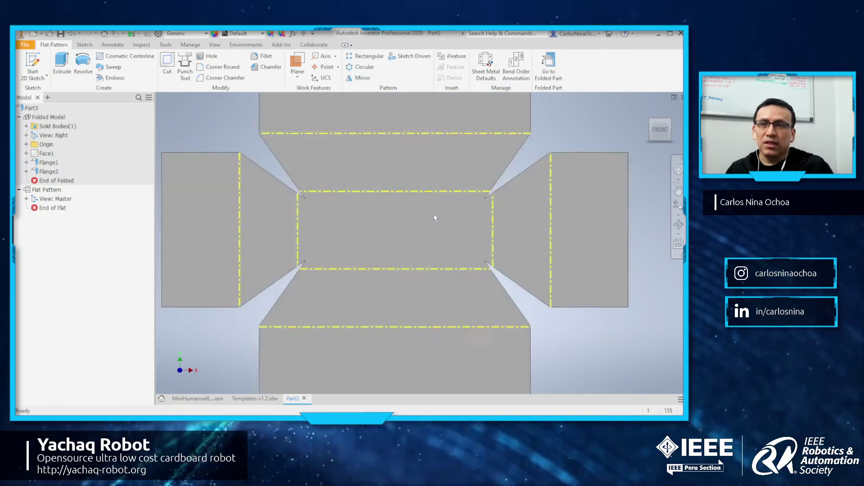
scroll(434, 214, down, 3)
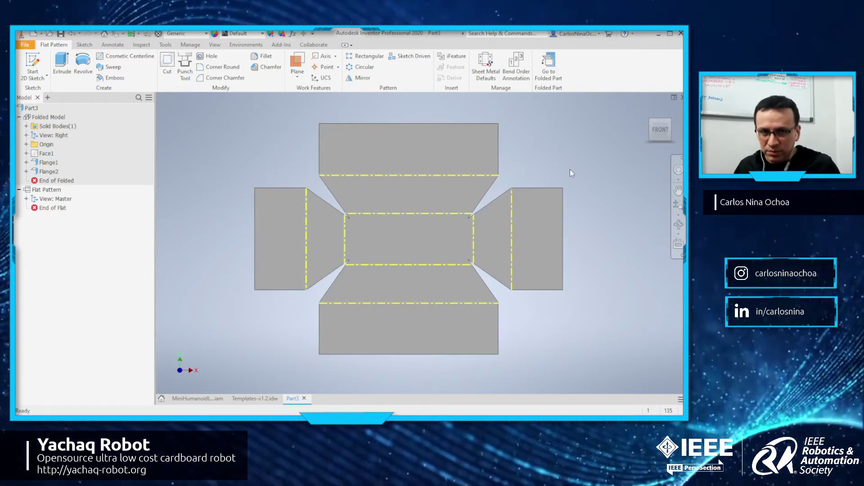
scroll(569, 169, down, 2)
scroll(569, 170, up, 4)
scroll(569, 173, down, 2)
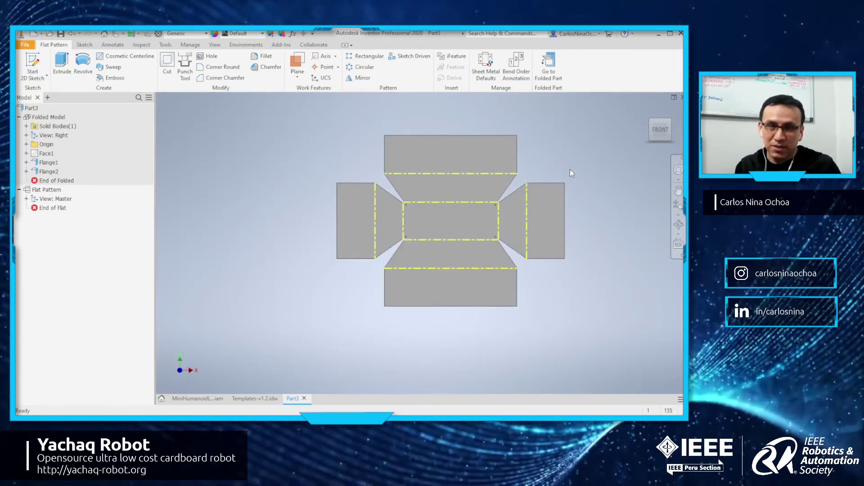
scroll(570, 173, up, 4)
mouse_move(569, 175)
middle_down()
mouse_move(595, 183)
mouse_move(563, 181)
middle_up()
scroll(590, 178, down, 2)
scroll(563, 180, up, 1)
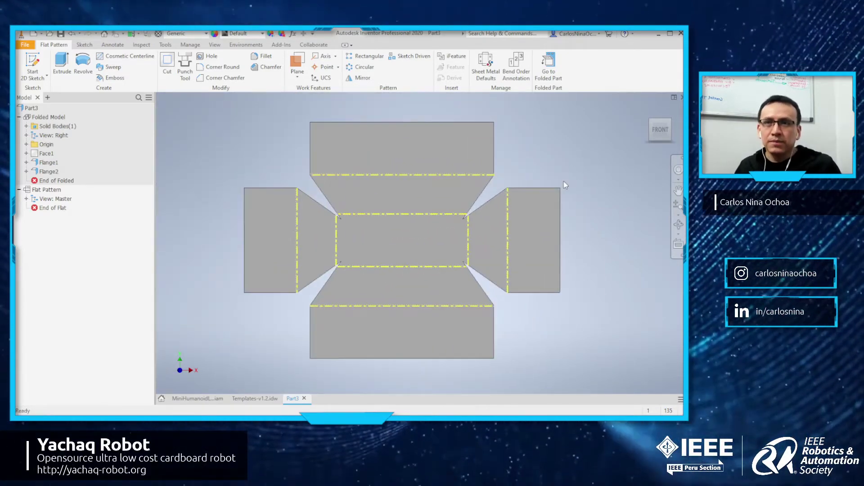
Return from the flat pattern to the folded part and view its front and side faces.
click(549, 67)
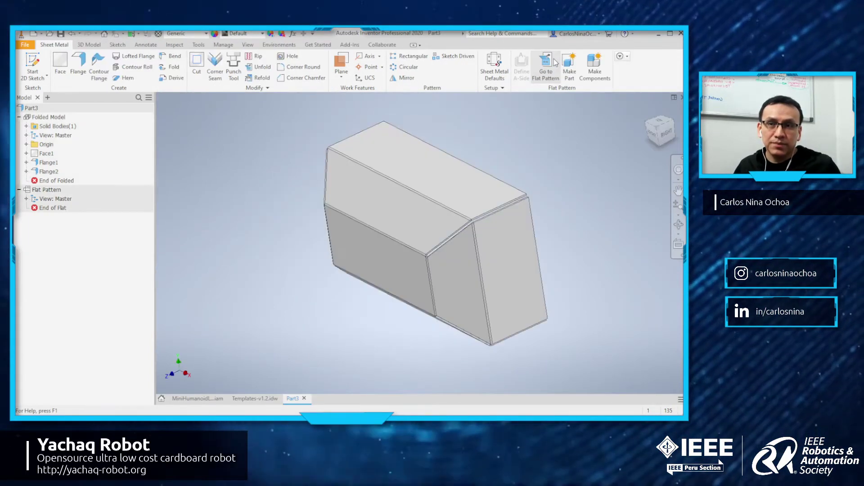
drag(463, 225, 485, 227)
shift+middle_drag(487, 220, 494, 217)
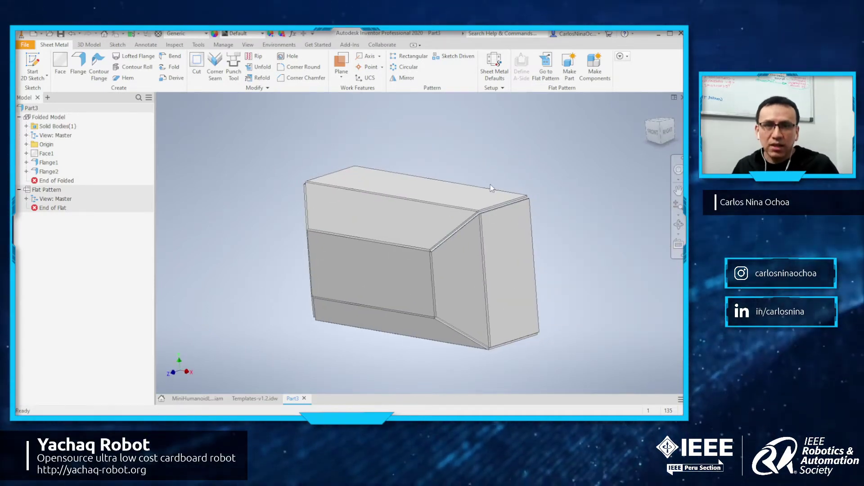
middle_drag(490, 184, 472, 178)
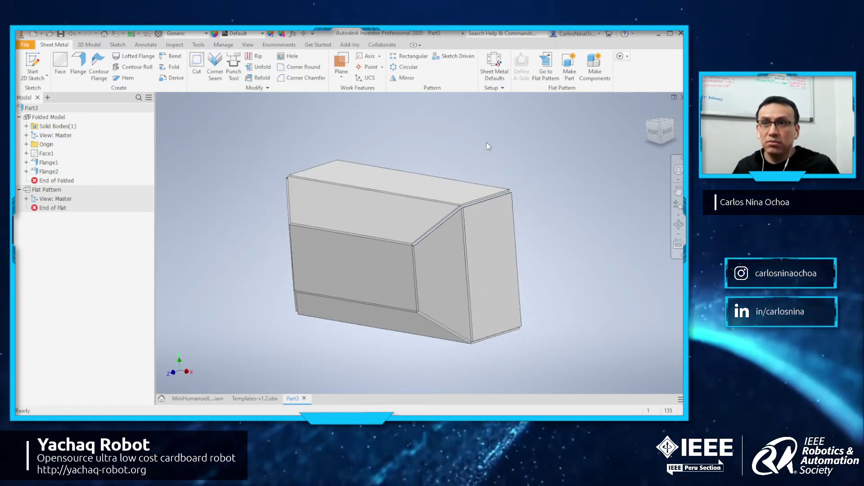
middle_drag(504, 168, 491, 165)
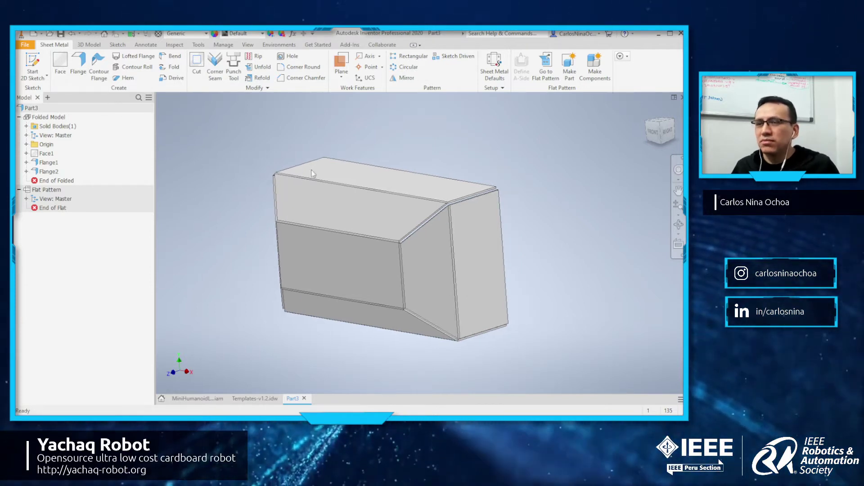
Save the part as "Demo part" in the Duplex Board Parts folder of the Mini Humanoid Low Cost Robot project.
key(ctrl+s)
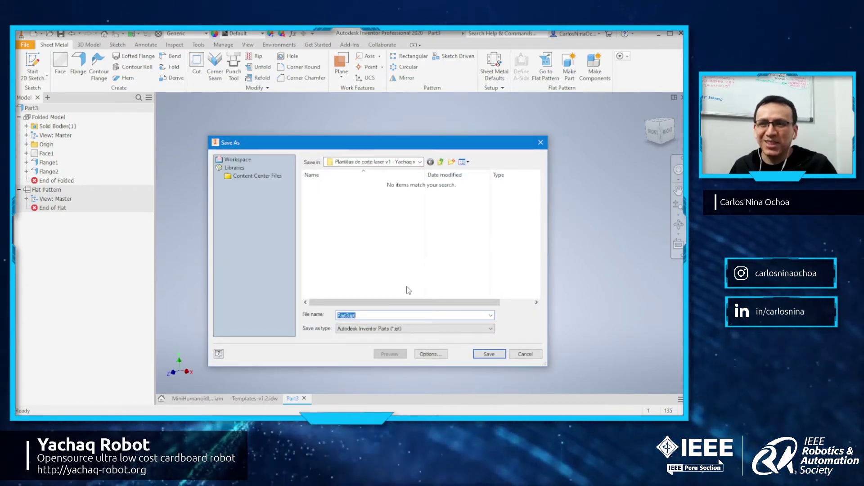
click(441, 162)
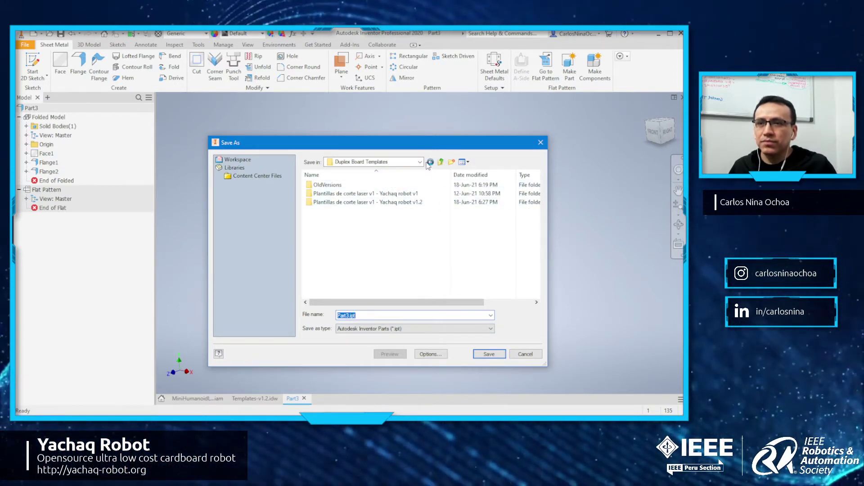
click(430, 162)
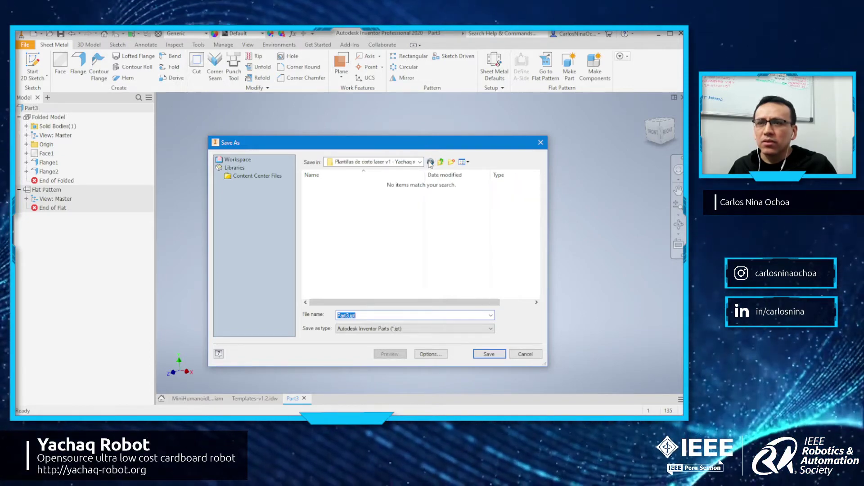
click(441, 163)
click(441, 163)
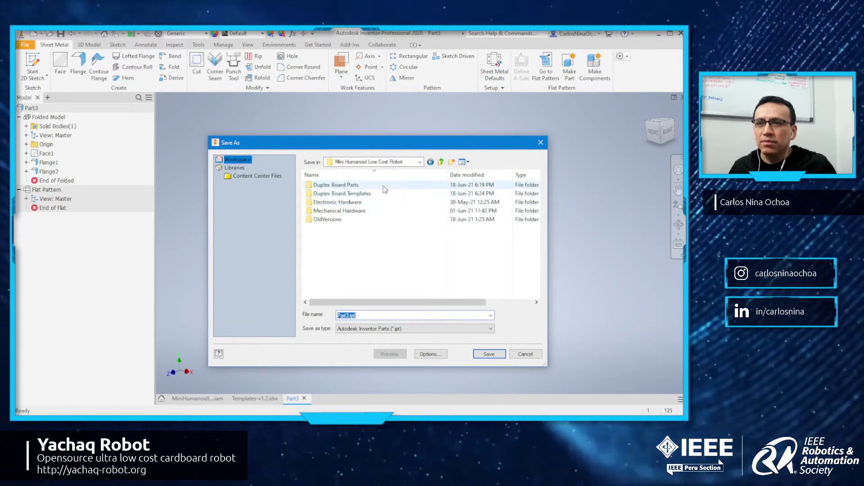
double_click(380, 185)
double_click(355, 315)
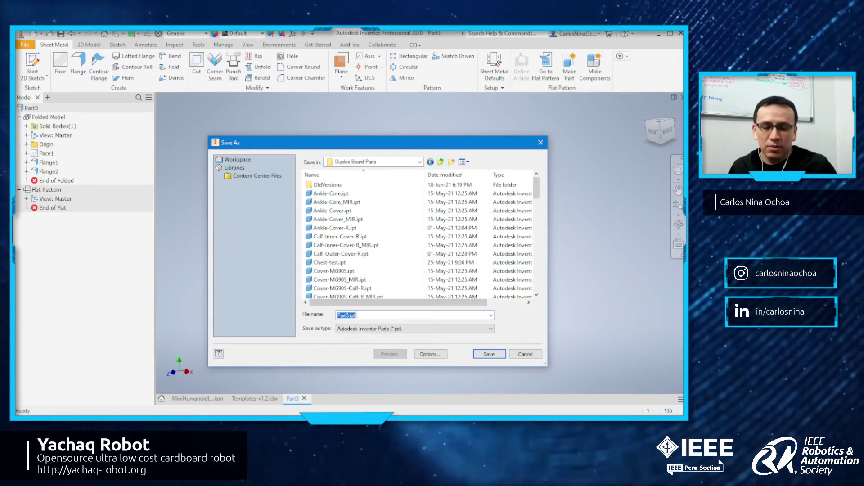
text(Demo part)
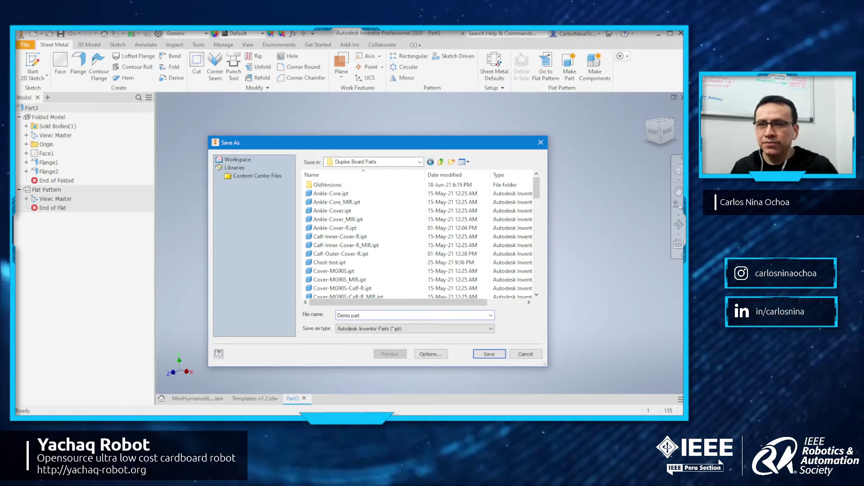
key(Return)
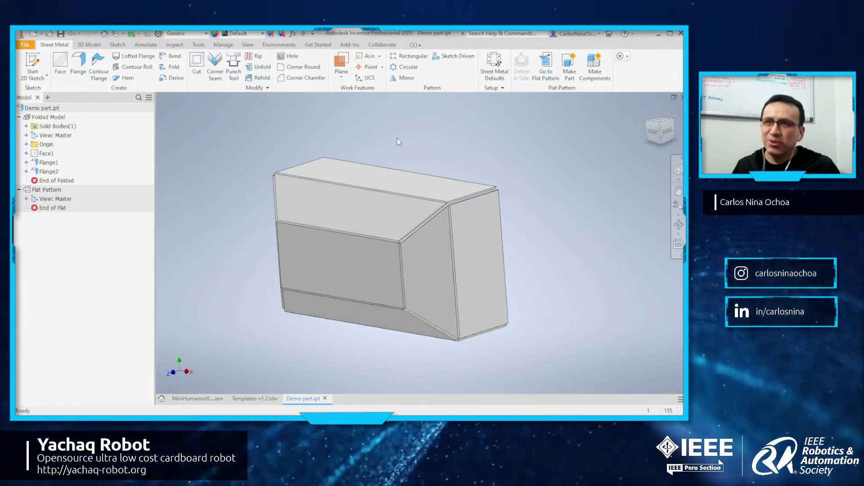
Create a new drawing from the metric ISO.idw template.
click(25, 45)
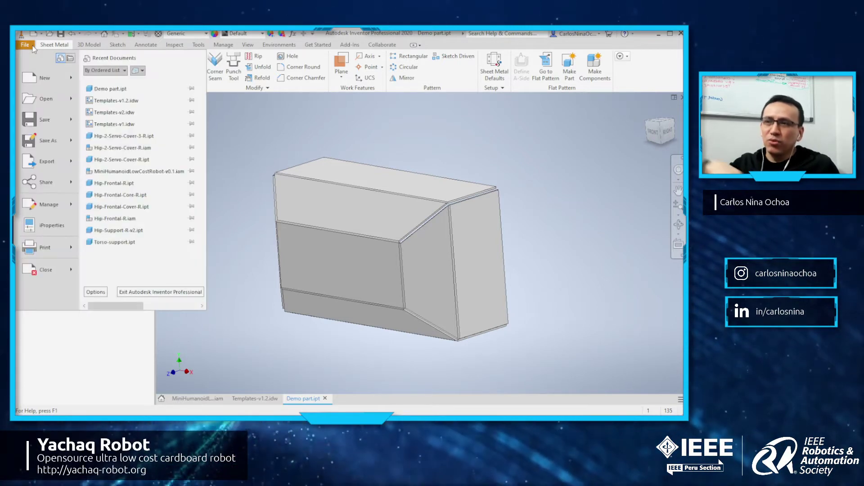
click(45, 80)
scroll(472, 283, down, 3)
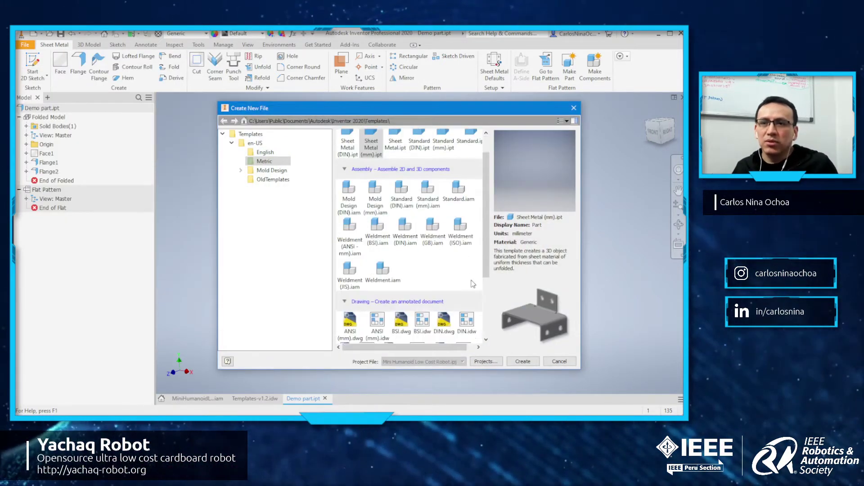
scroll(473, 283, down, 3)
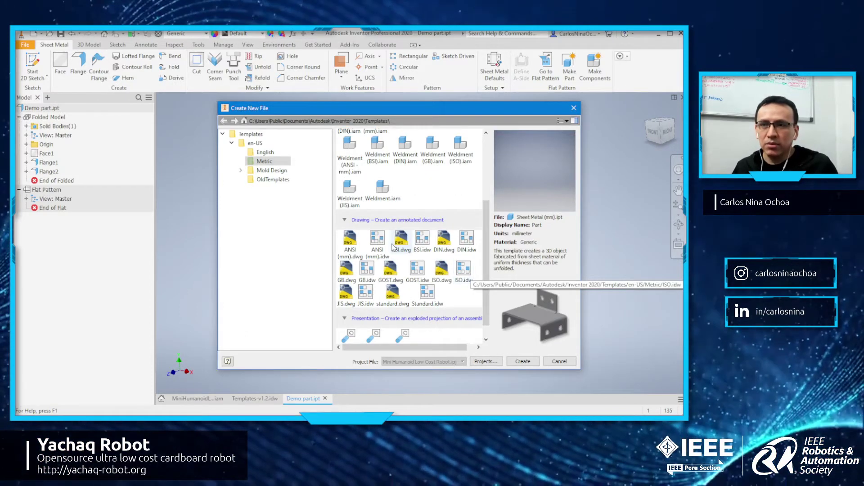
click(466, 271)
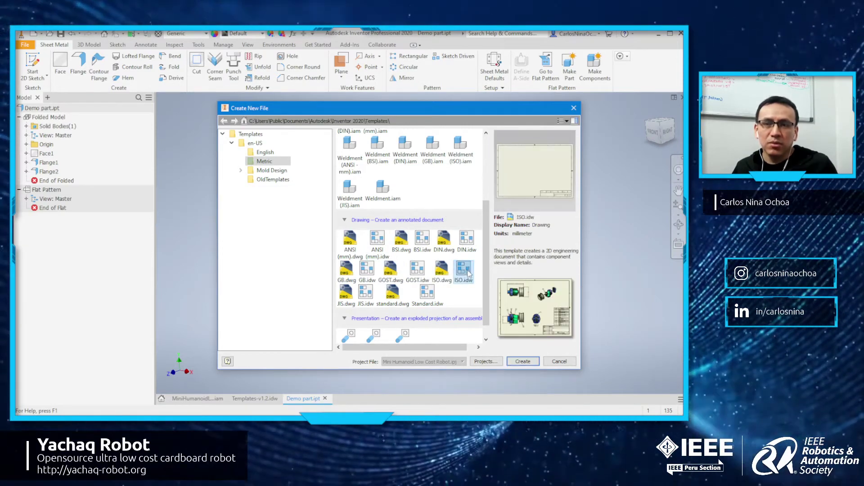
click(523, 361)
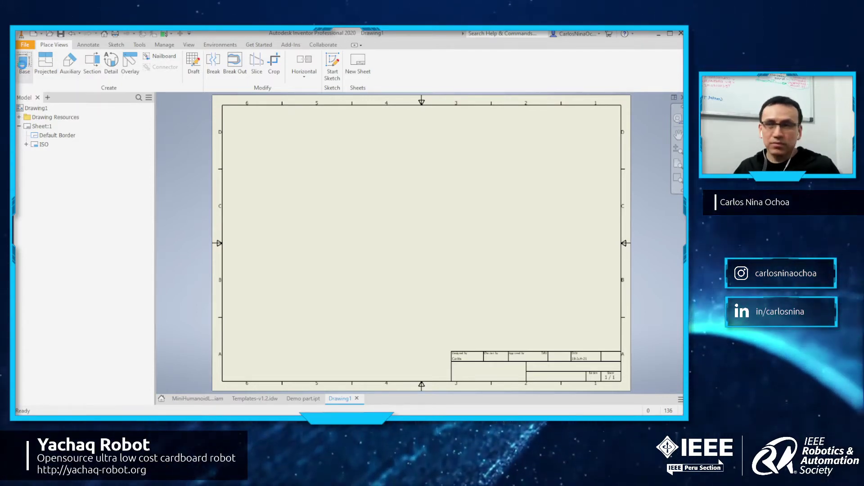
Start a base view of the Demo part in its front orientation and set it to show the flat pattern.
click(23, 65)
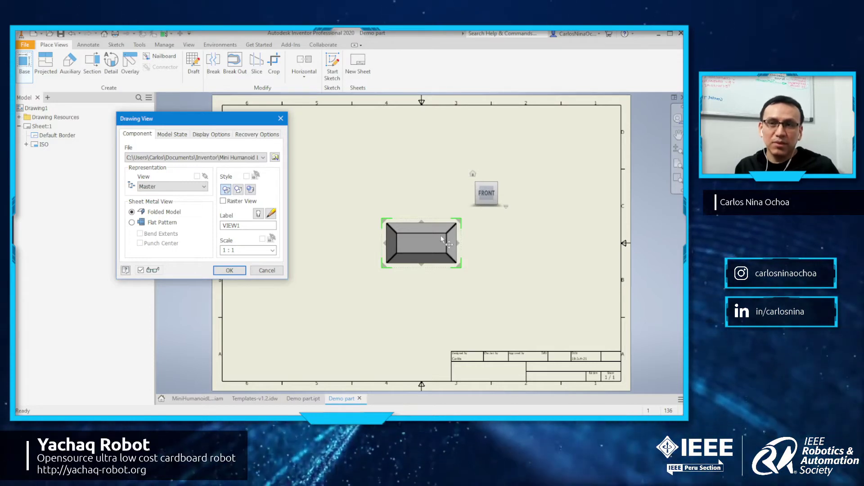
click(484, 189)
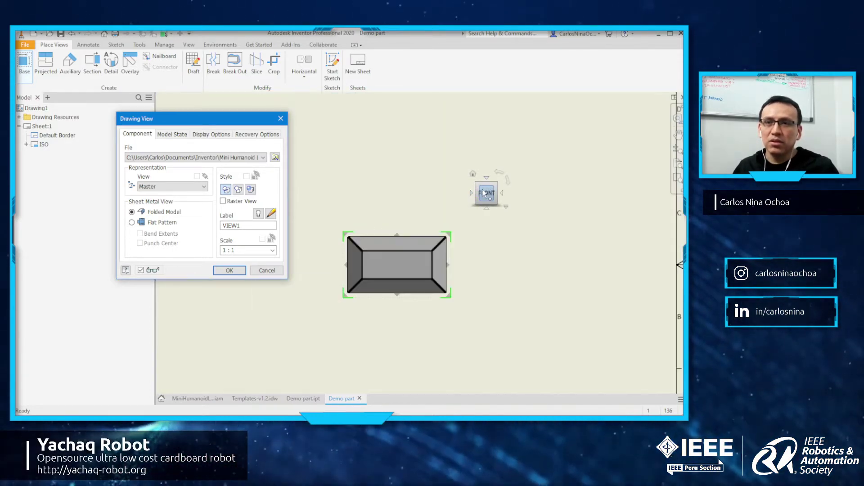
click(499, 194)
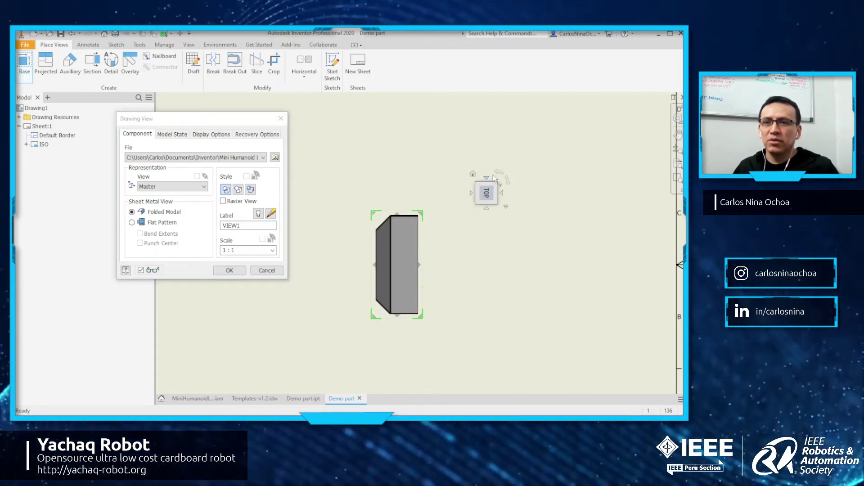
click(485, 207)
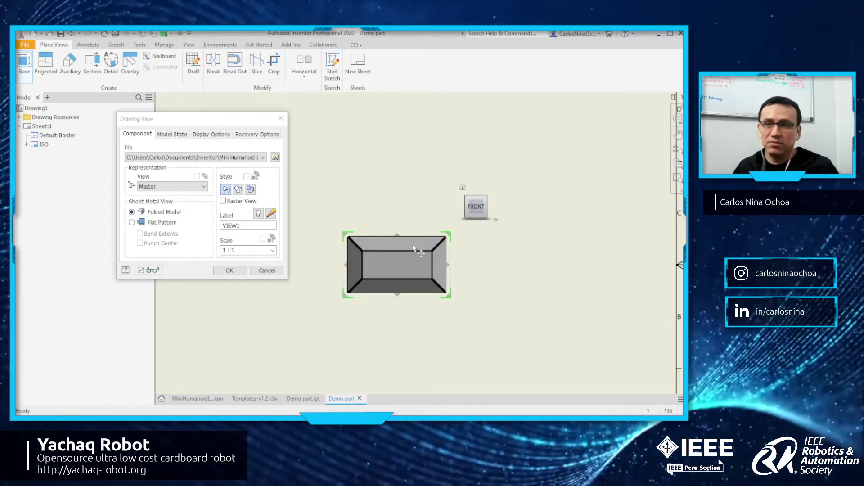
scroll(429, 255, up, 2)
middle_drag(429, 255, 465, 245)
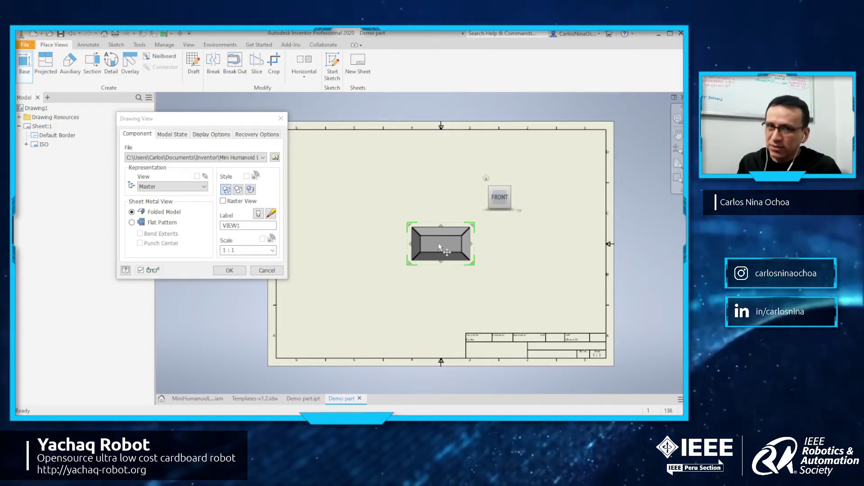
click(156, 225)
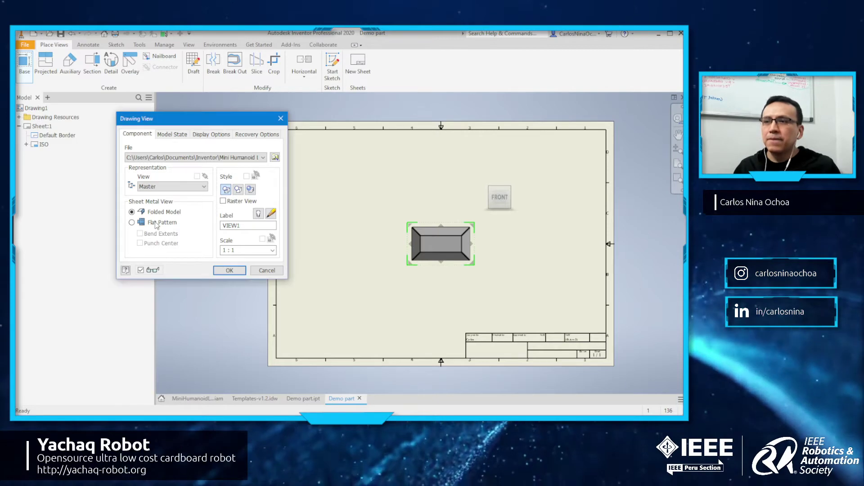
click(131, 223)
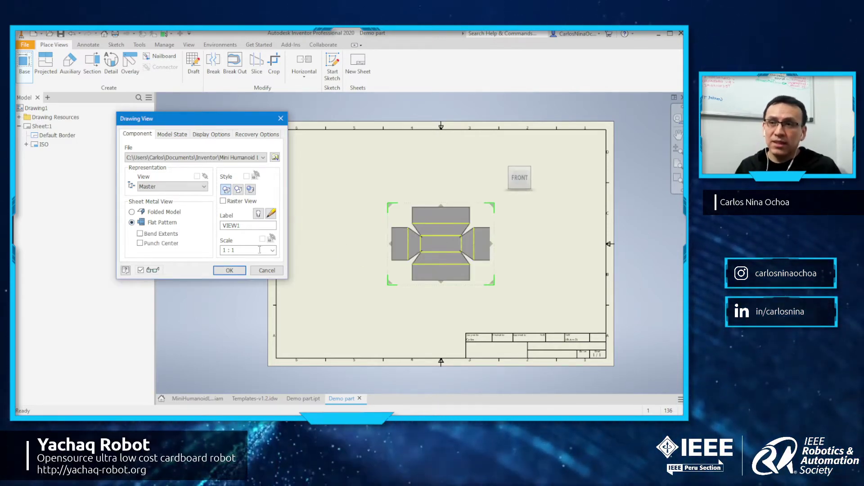
Try the flat pattern view at scales 1:2 and 2:1.
click(245, 250)
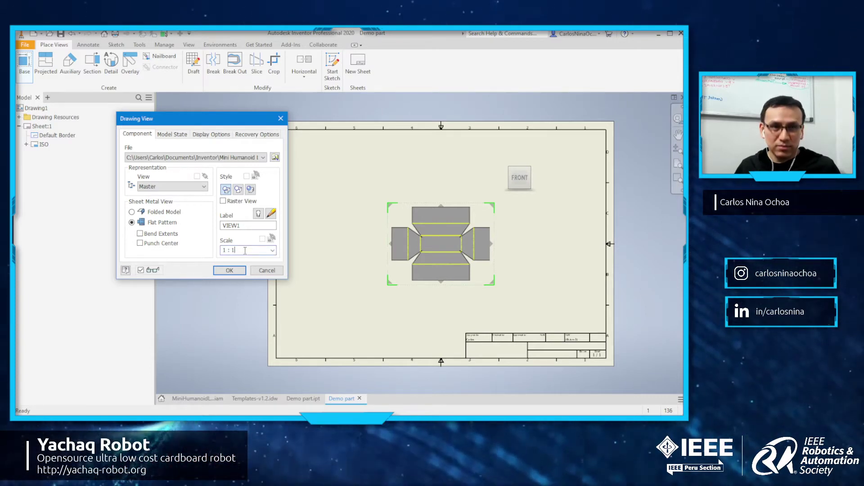
click(272, 250)
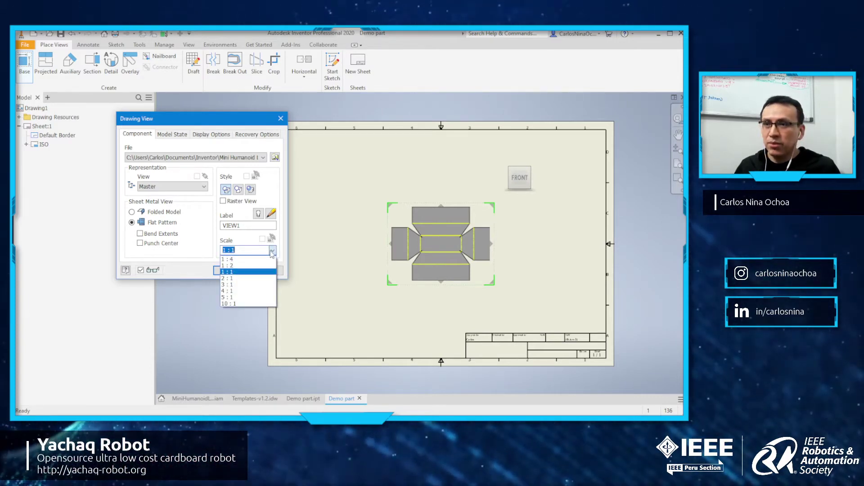
click(255, 267)
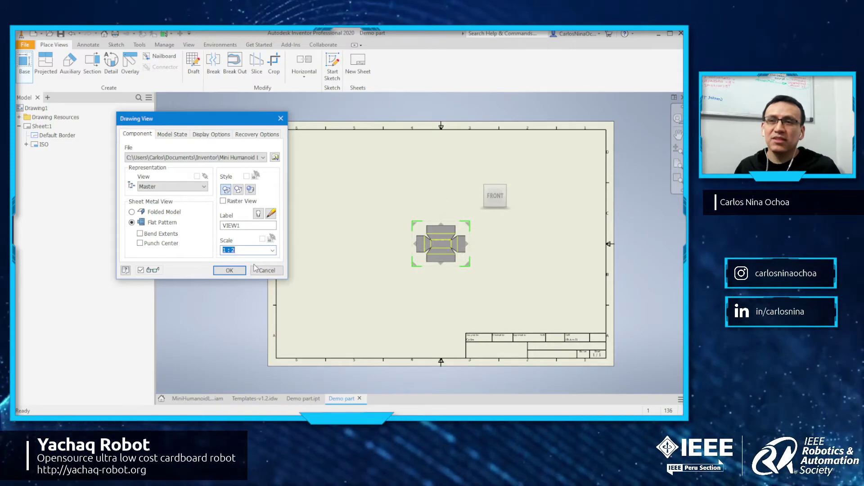
click(273, 250)
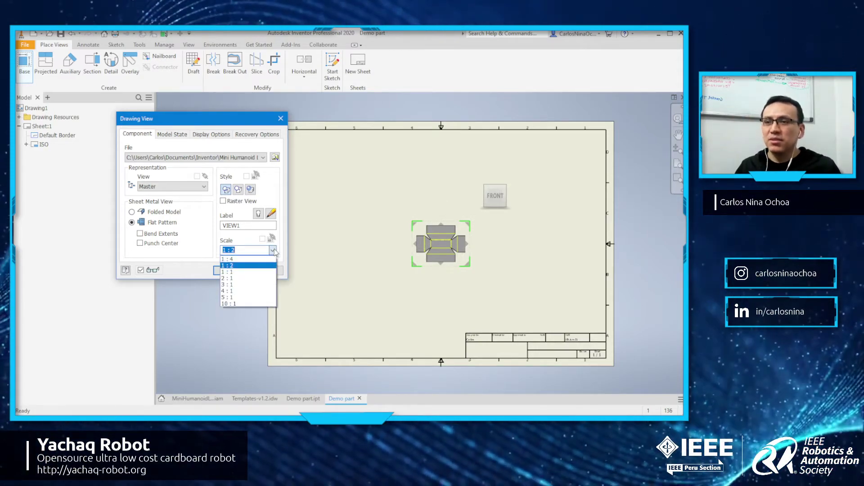
click(227, 278)
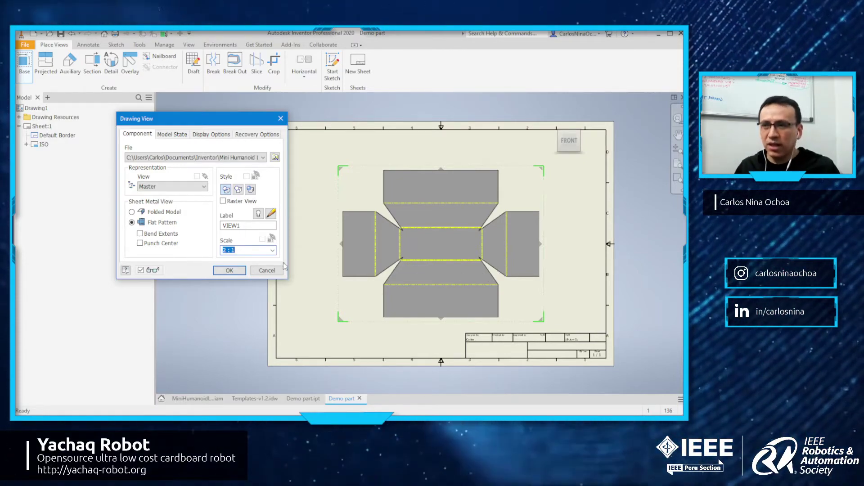
Place the flat pattern view at 1:1 scale and move it to the upper-left corner of the sheet.
click(272, 250)
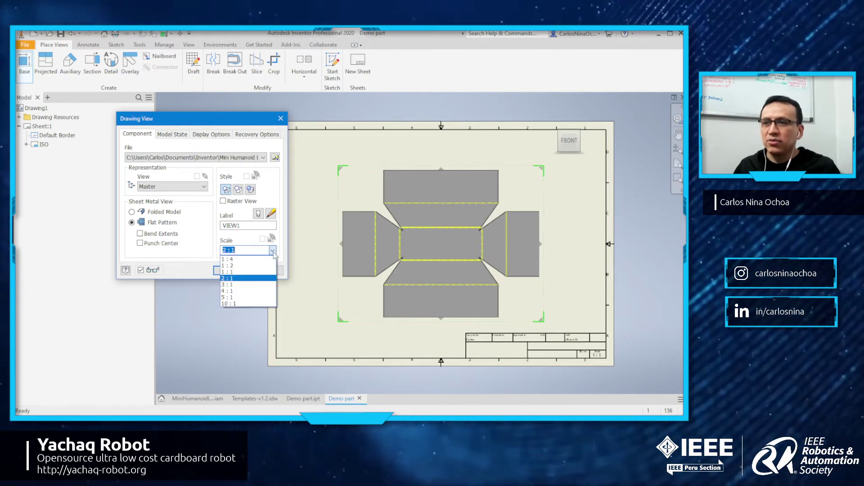
click(256, 272)
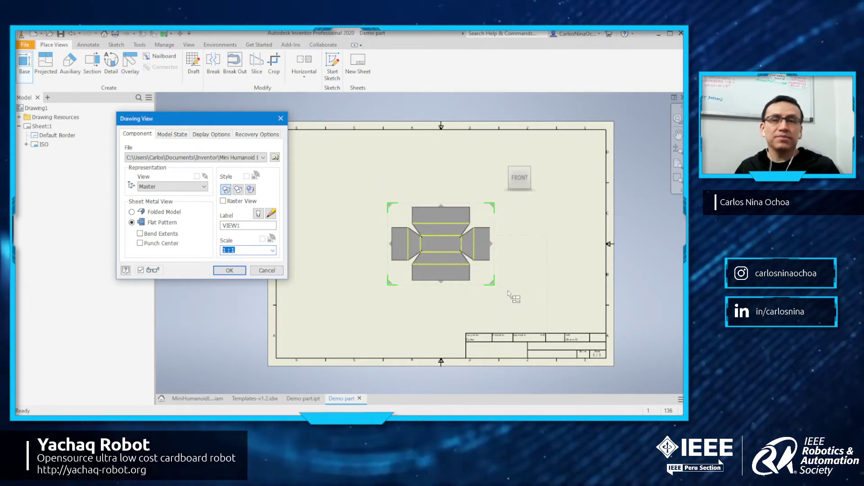
key(Return)
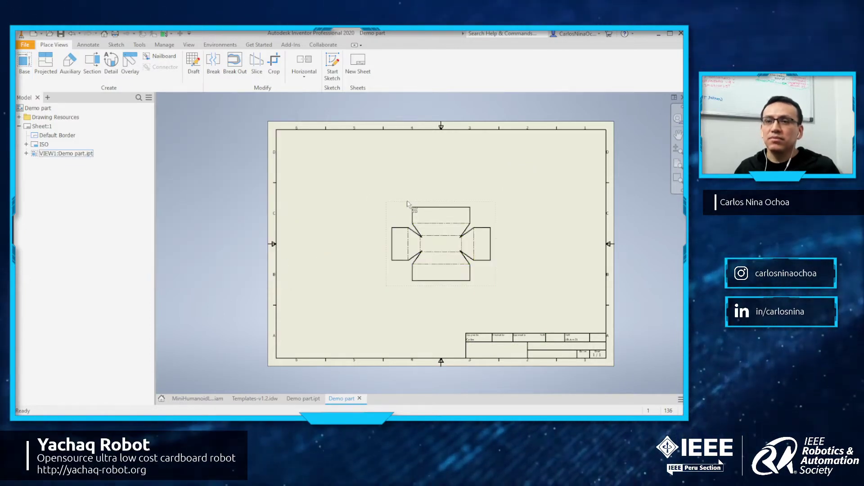
drag(301, 141, 301, 141)
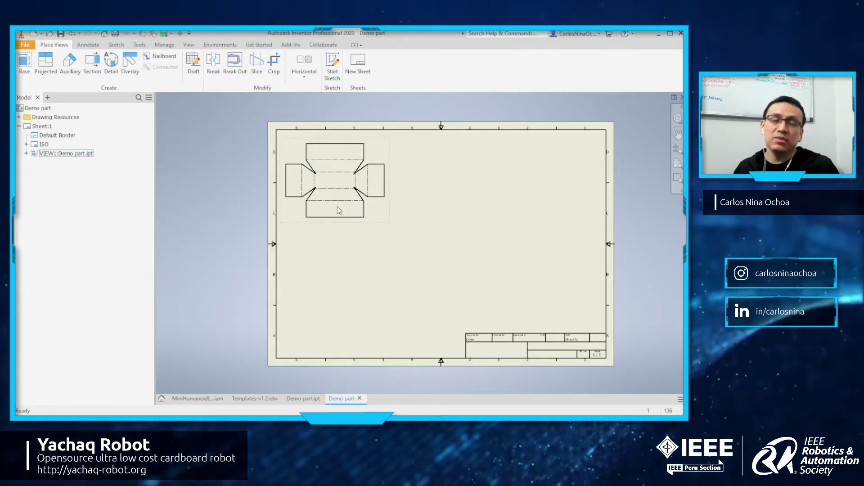
scroll(338, 210, up, 3)
middle_drag(396, 201, 414, 232)
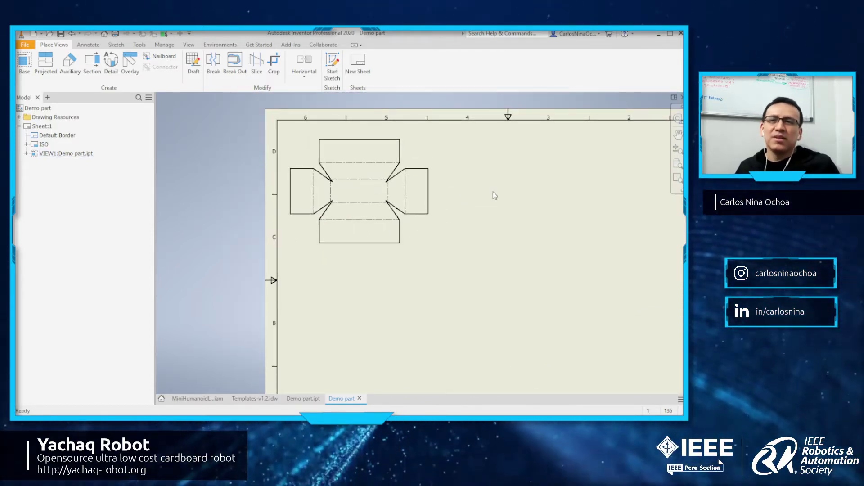
middle_drag(503, 245, 472, 242)
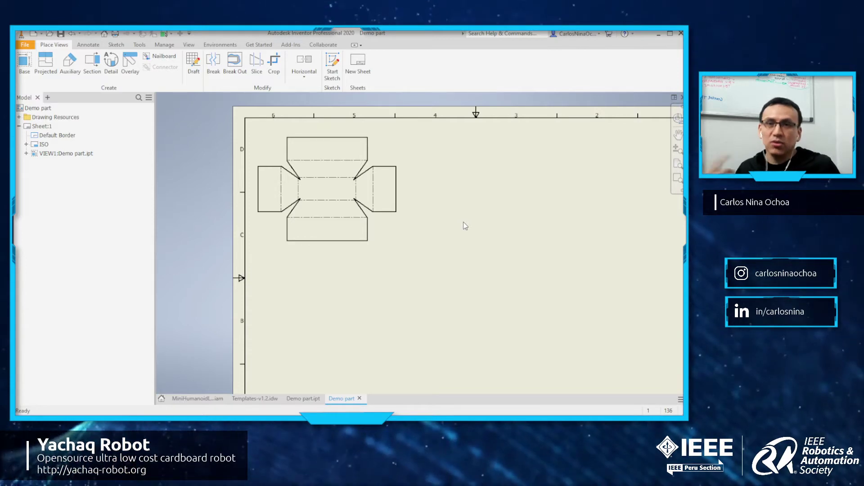
Compare the folded Demo part with its drawing and examine the flat pattern's cut outline and bend lines up close.
click(305, 401)
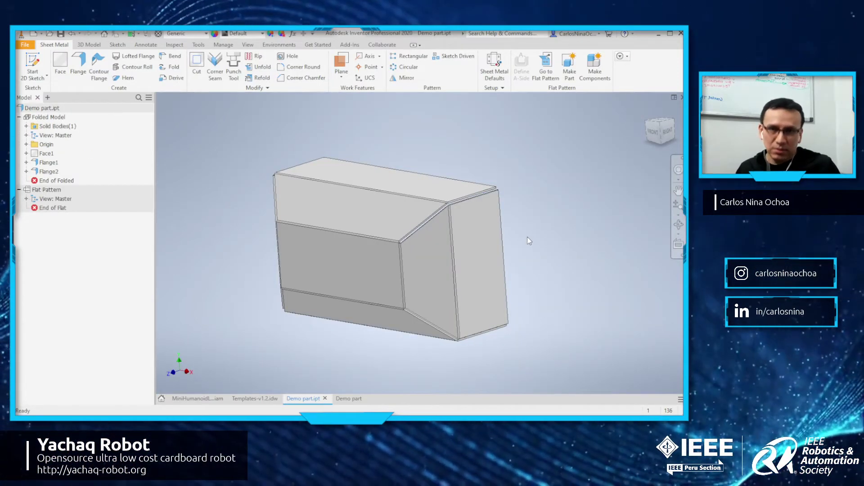
click(348, 398)
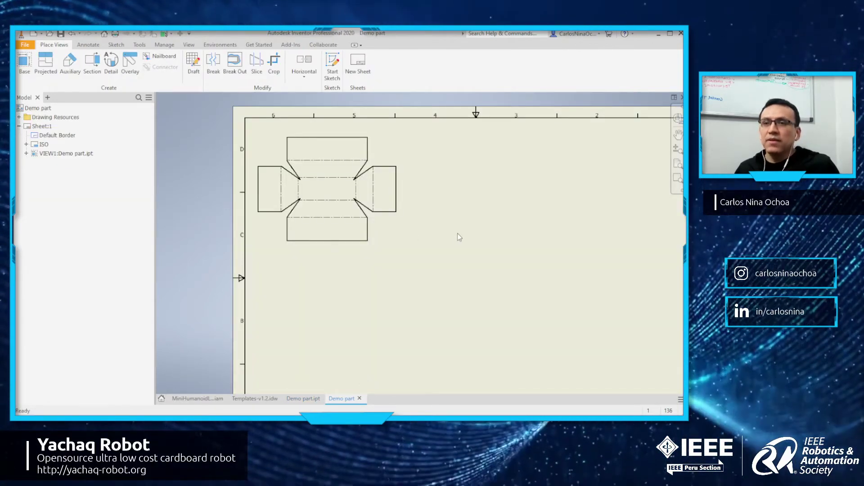
scroll(280, 161, down, 3)
scroll(280, 161, up, 5)
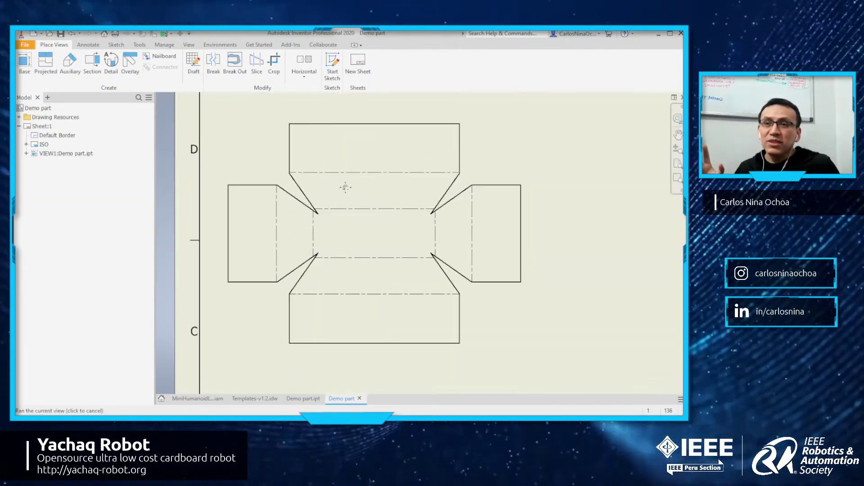
scroll(363, 182, up, 2)
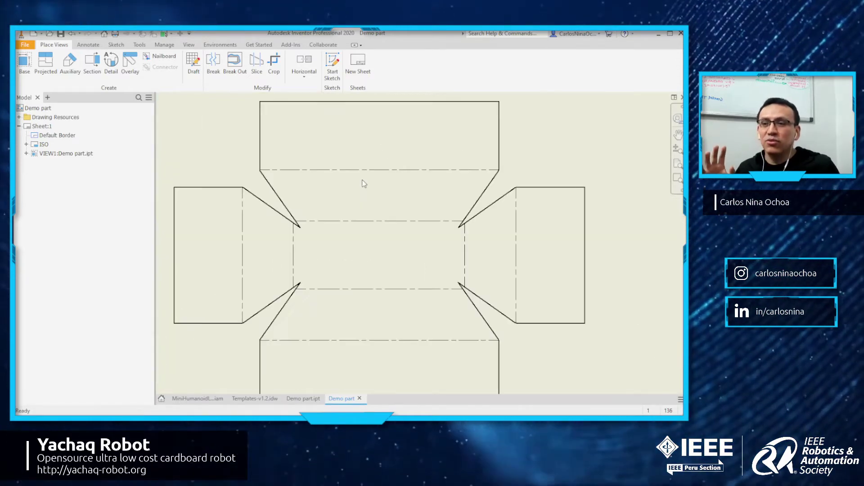
Examine the cardboard covers of the whole robot in the MiniHumanoidLowCostRobot-v0.1 assembly, from head to feet.
click(197, 399)
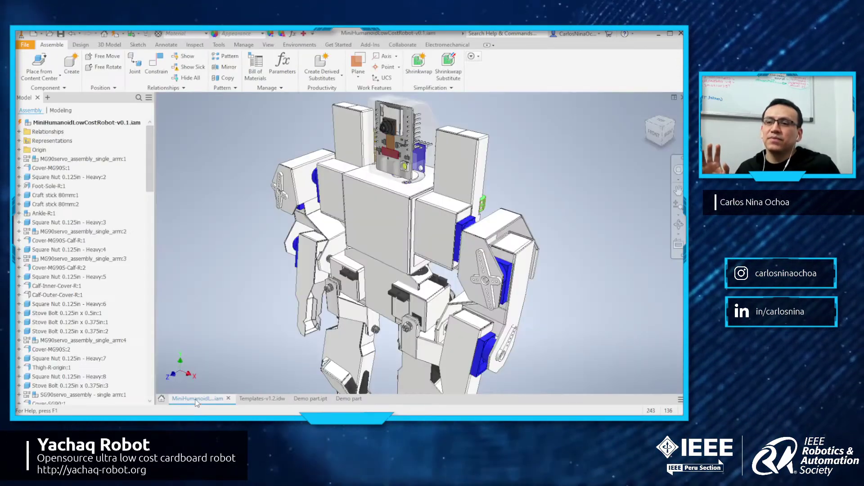
scroll(351, 274, down, 3)
scroll(351, 274, up, 3)
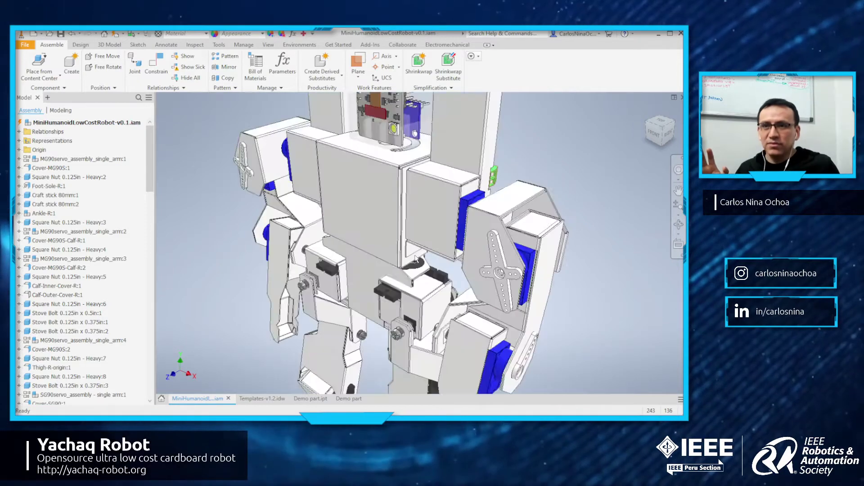
scroll(351, 274, down, 3)
scroll(351, 274, up, 2)
middle_drag(378, 252, 416, 215)
scroll(417, 214, down, 3)
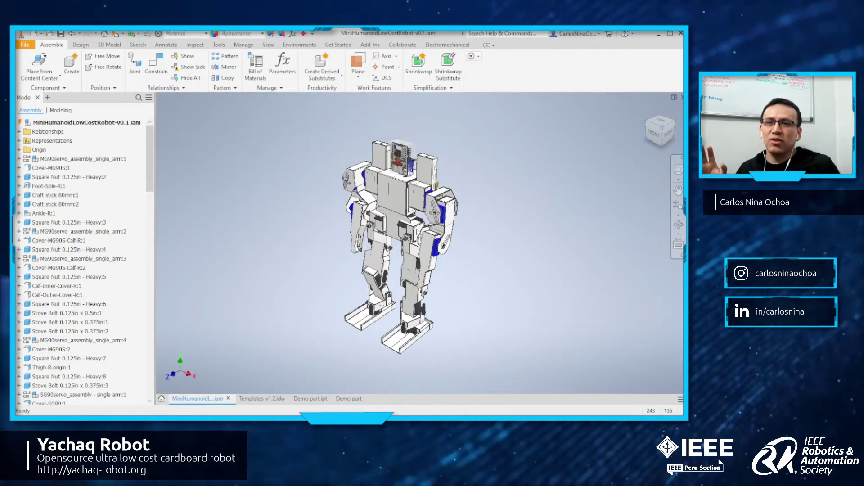
scroll(415, 238, up, 3)
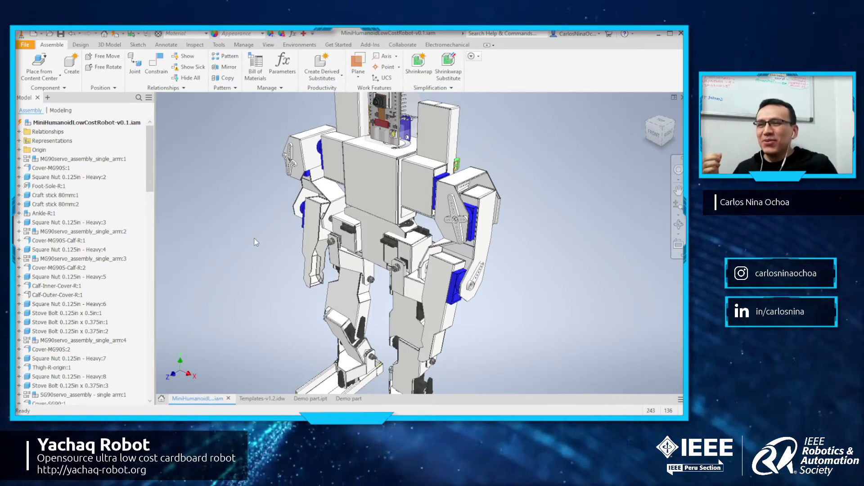
Return to the Demo part drawing and view the flat pattern in its place on the sheet.
click(348, 399)
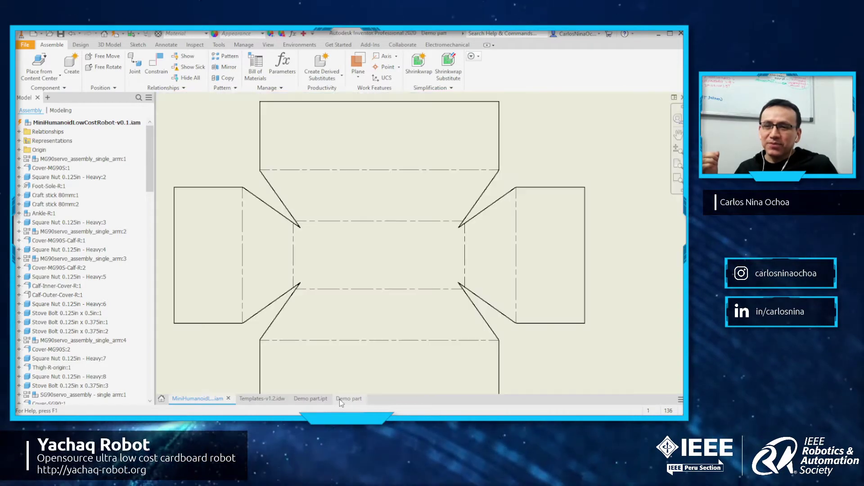
scroll(372, 305, down, 5)
middle_drag(440, 290, 422, 280)
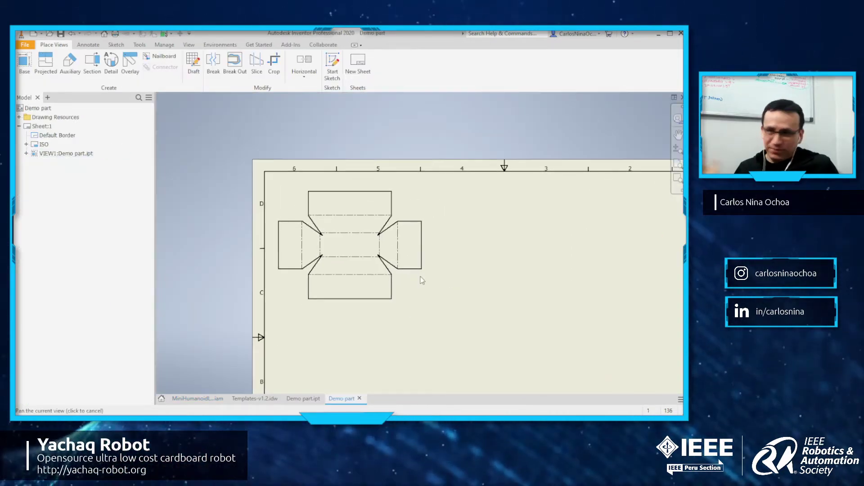
Go back to the folded Demo part model and select the outer face of its top flange.
click(309, 399)
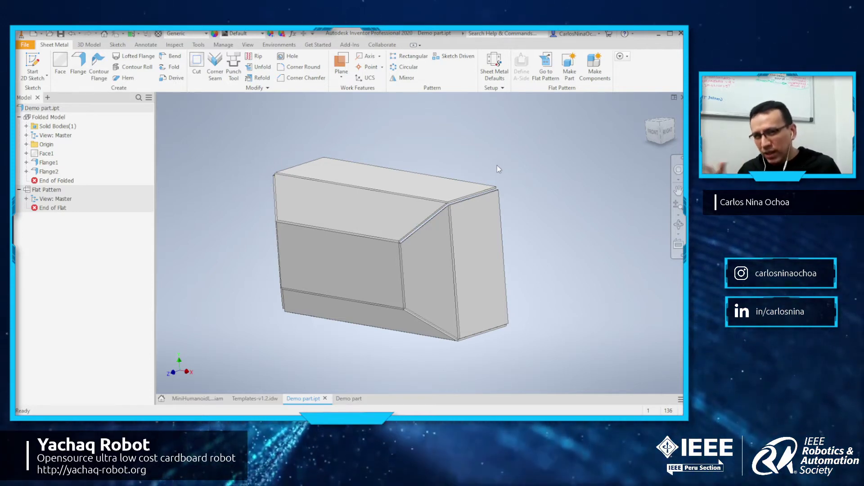
click(418, 205)
click(412, 180)
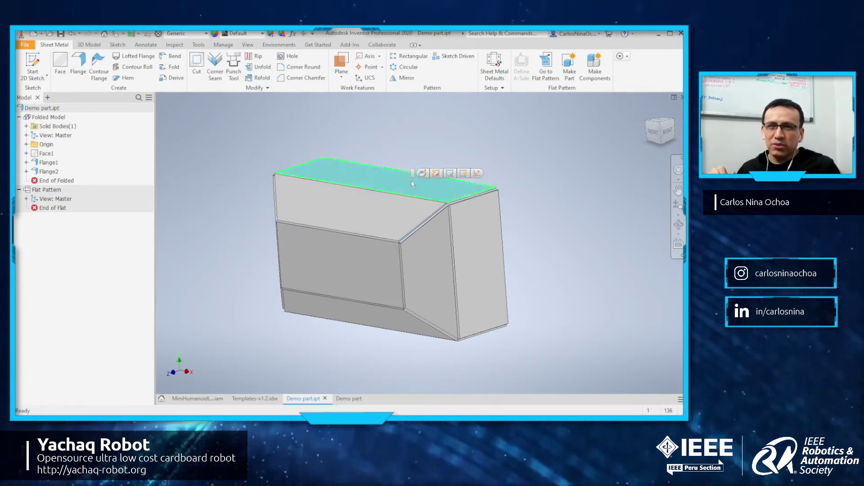
Return to the MiniHumanoidLowCostRobot-v0.1 assembly and examine the whole robot, especially its torso covers.
click(439, 145)
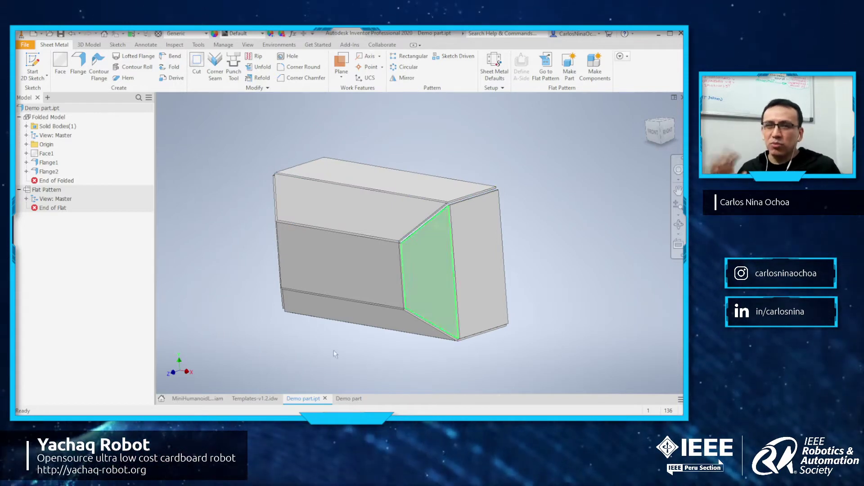
click(192, 399)
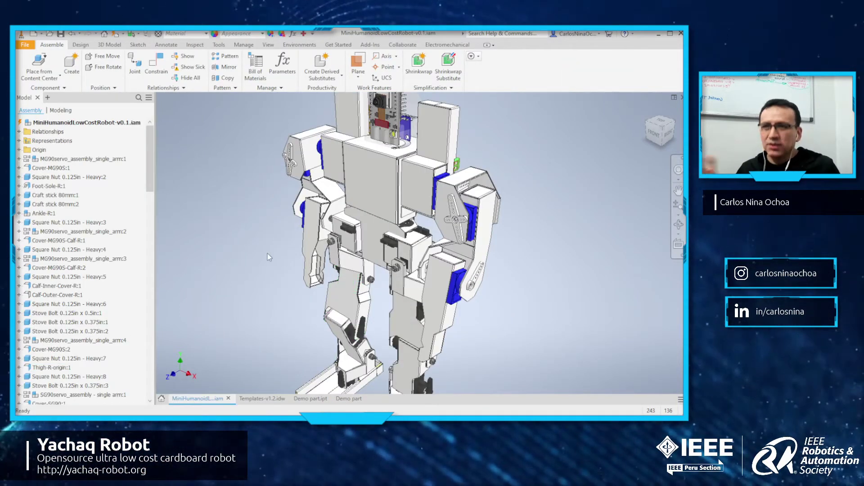
scroll(277, 375, down, 3)
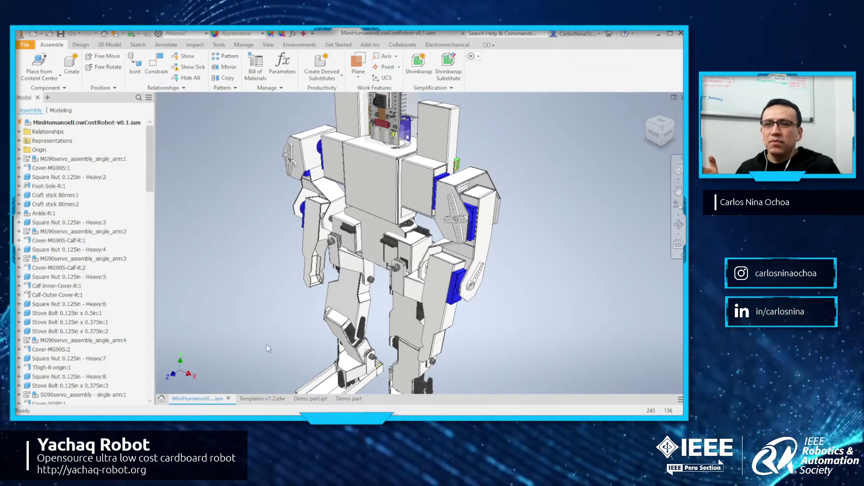
scroll(384, 203, down, 2)
scroll(387, 211, up, 3)
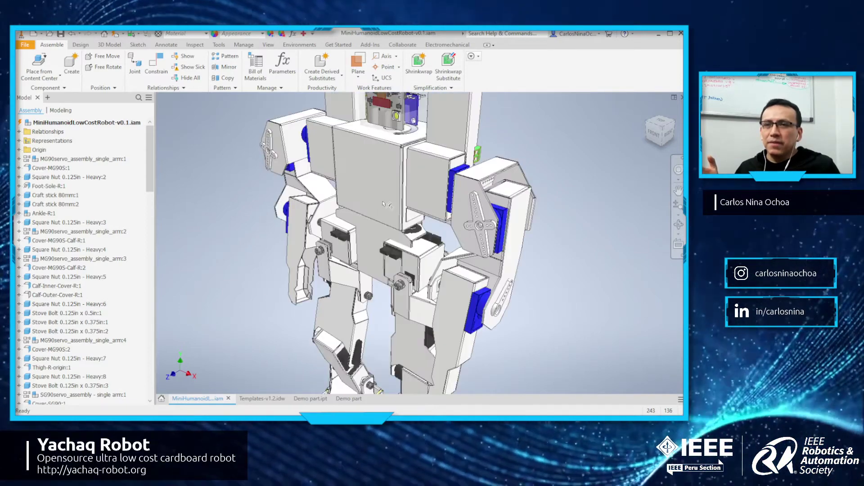
scroll(398, 239, down, 2)
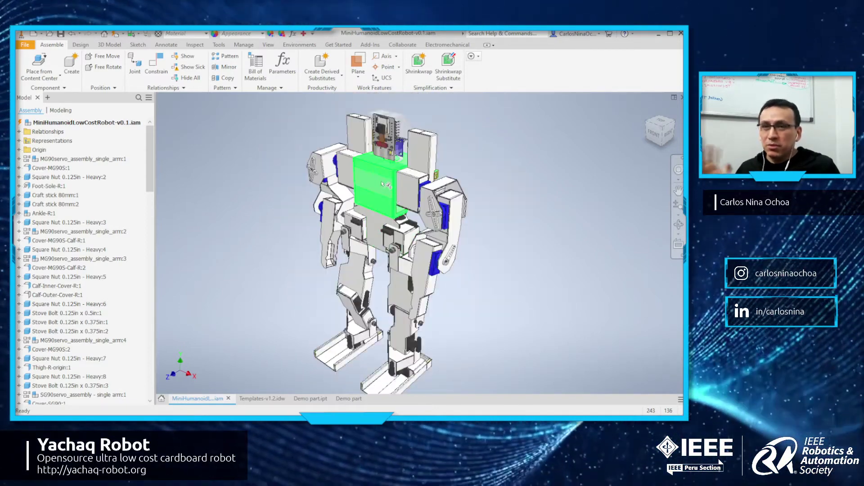
scroll(398, 199, up, 3)
scroll(399, 198, down, 2)
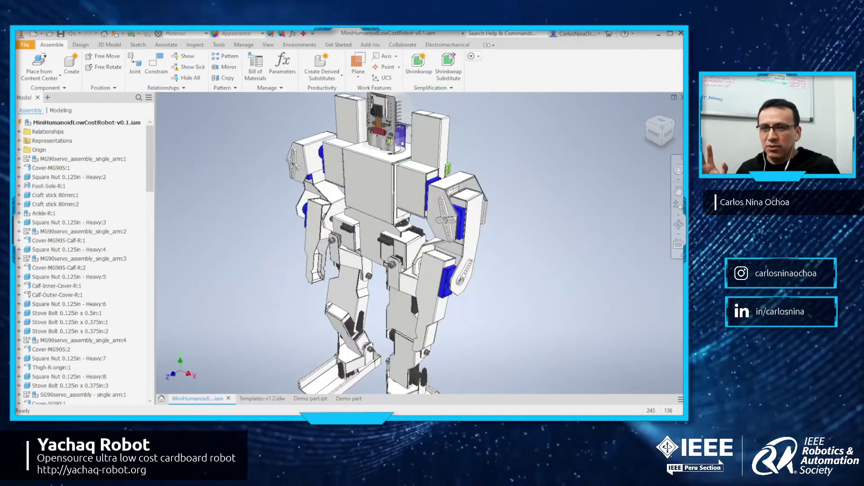
Open the cardboard frontal hip part, which links the pelvis to the thigh, from the robot assembly in its own window.
scroll(362, 194, up, 1)
scroll(363, 194, up, 3)
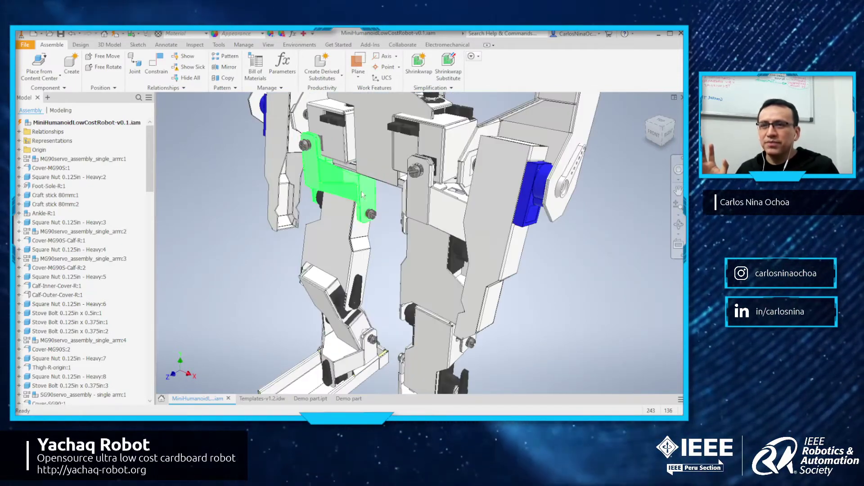
scroll(363, 195, up, 2)
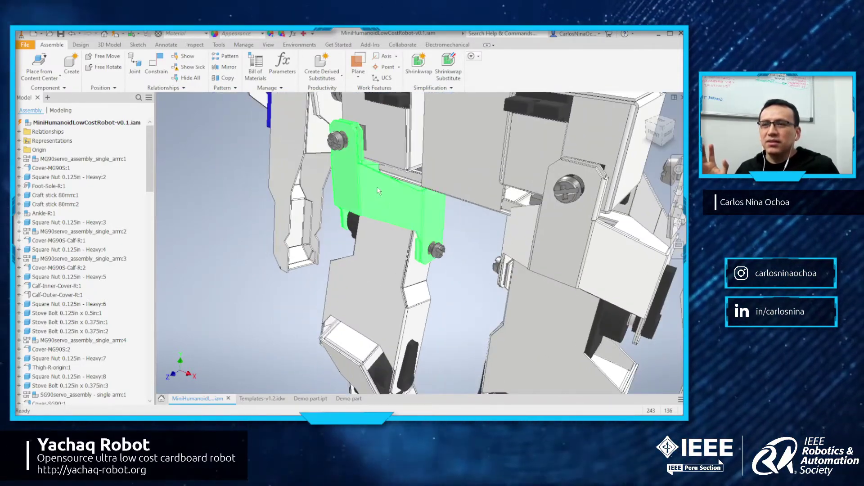
shift+middle_drag(378, 191, 402, 214)
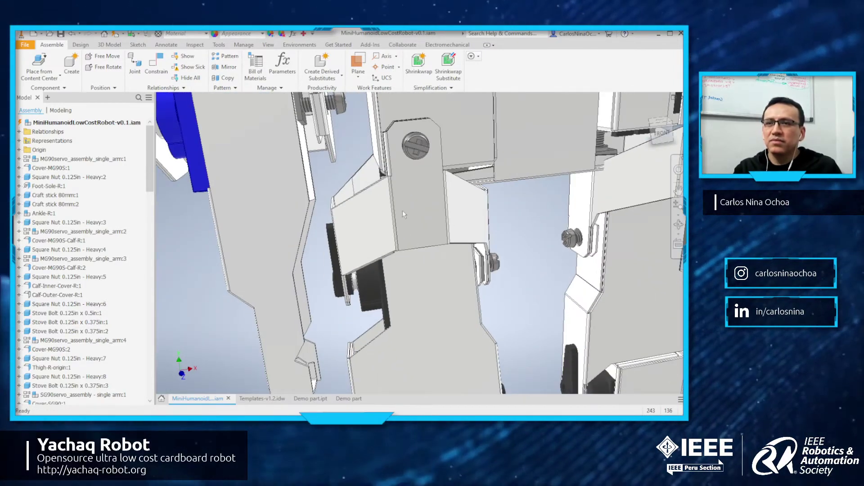
right_click(418, 205)
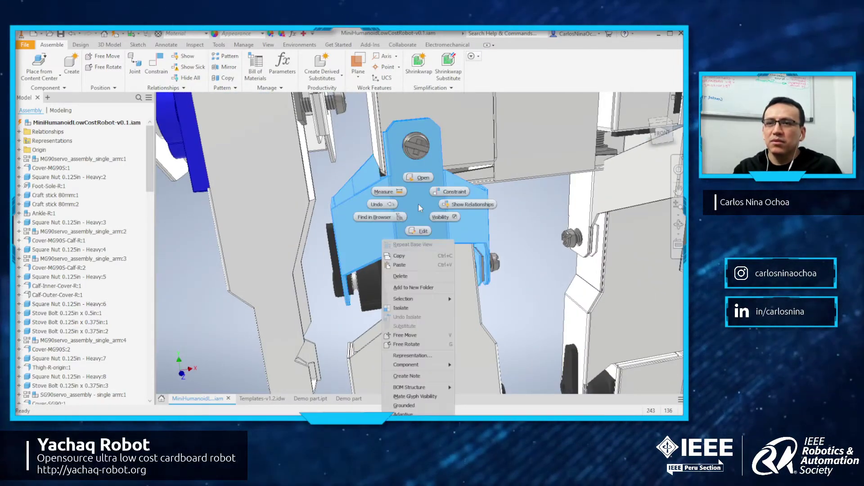
click(422, 178)
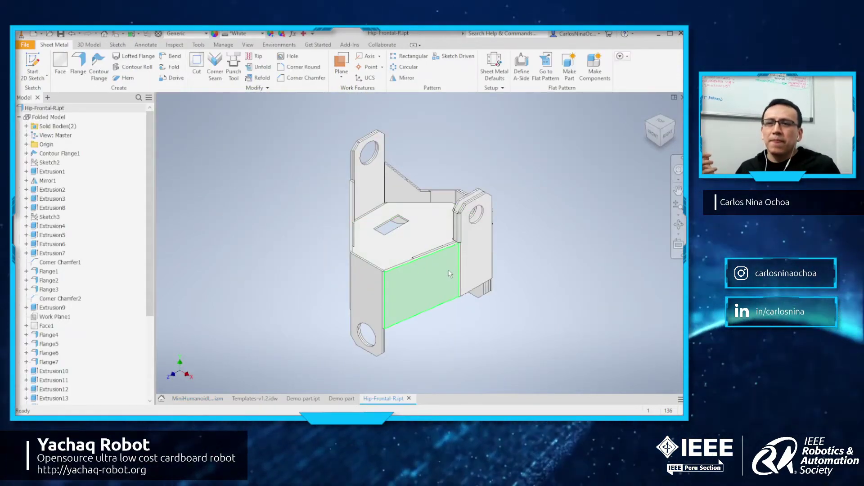
Examine the Hip-Frontal-R part's folded walls, perforated tabs and slotted plate up close and from another angle.
scroll(495, 226, up, 3)
scroll(477, 252, down, 4)
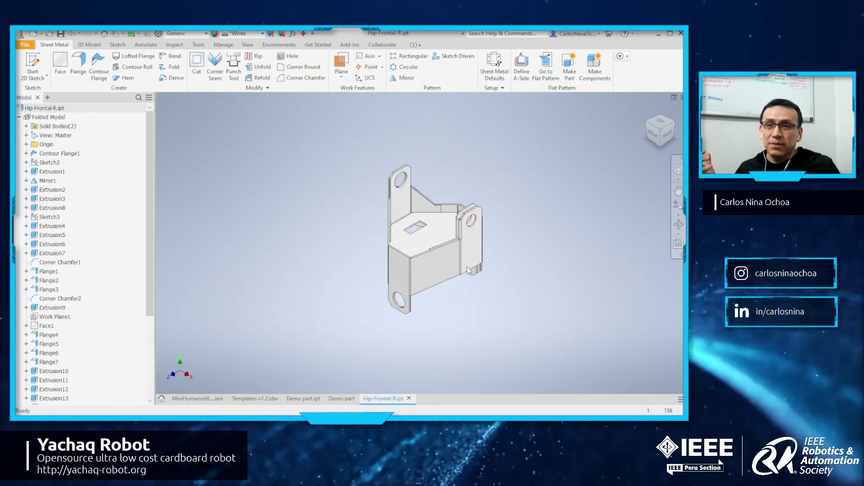
middle_drag(471, 281, 458, 266)
scroll(458, 266, up, 3)
scroll(457, 265, down, 2)
scroll(457, 265, down, 2)
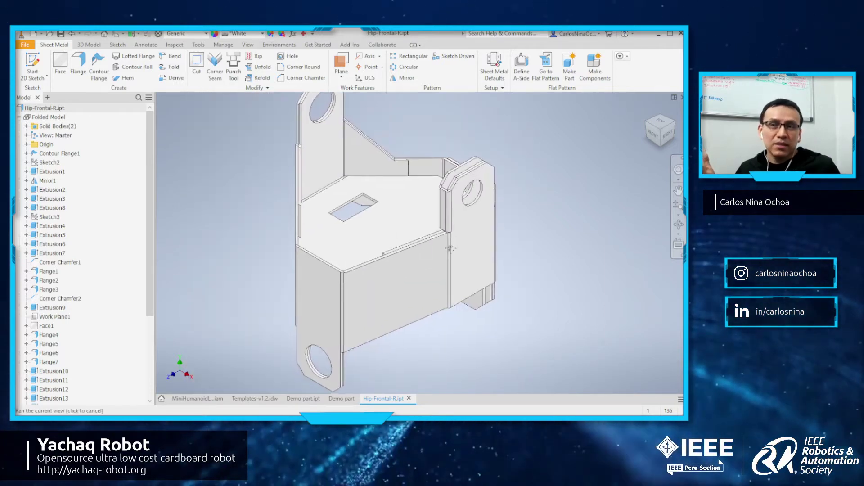
shift+middle_drag(442, 257, 448, 252)
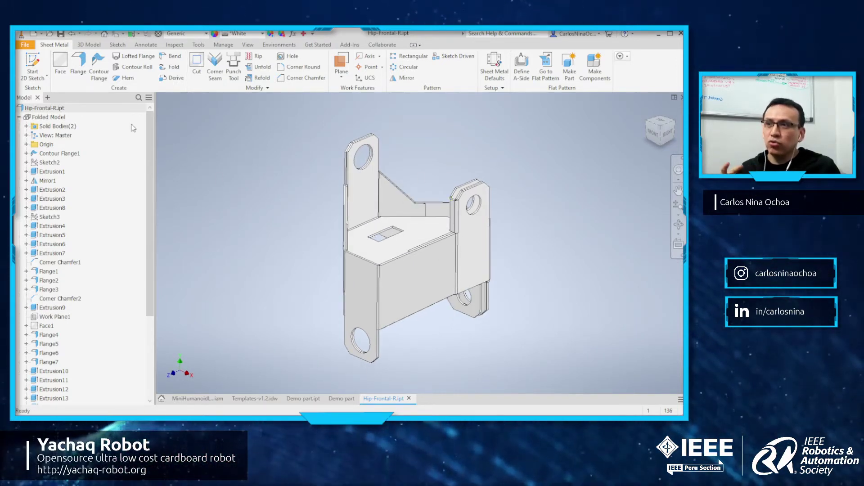
List the part's solid bodies and highlight Hip-Frontal-Cover-R and Hip-Frontal-Core-R in turn to tell cover and core apart.
click(26, 126)
click(67, 135)
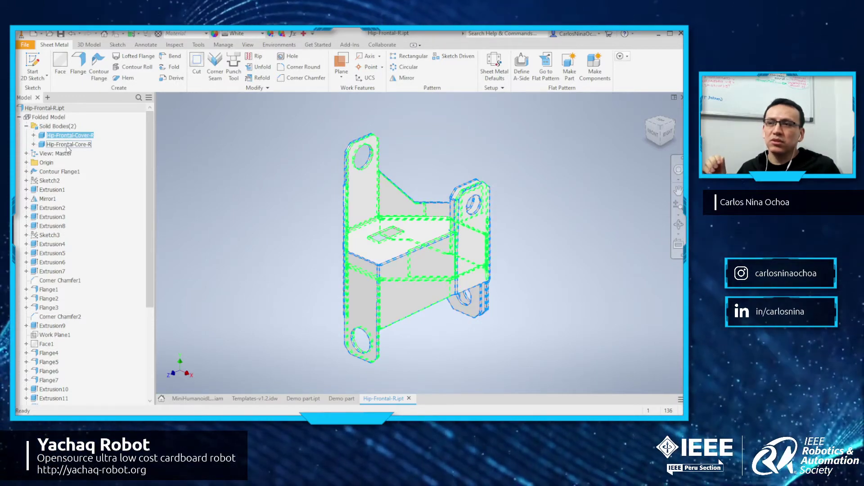
click(68, 144)
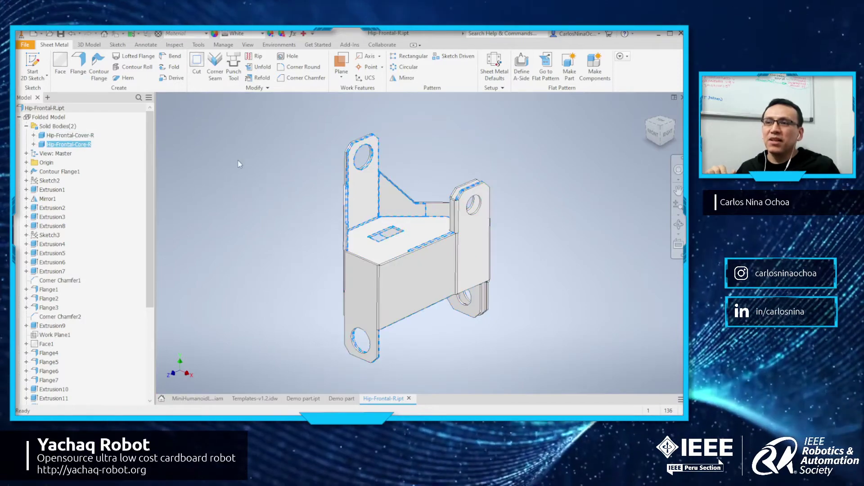
click(112, 150)
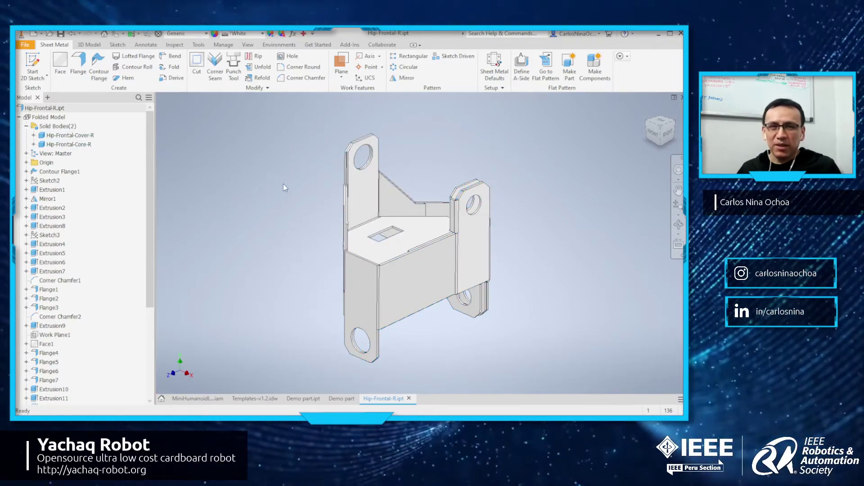
click(83, 136)
click(215, 164)
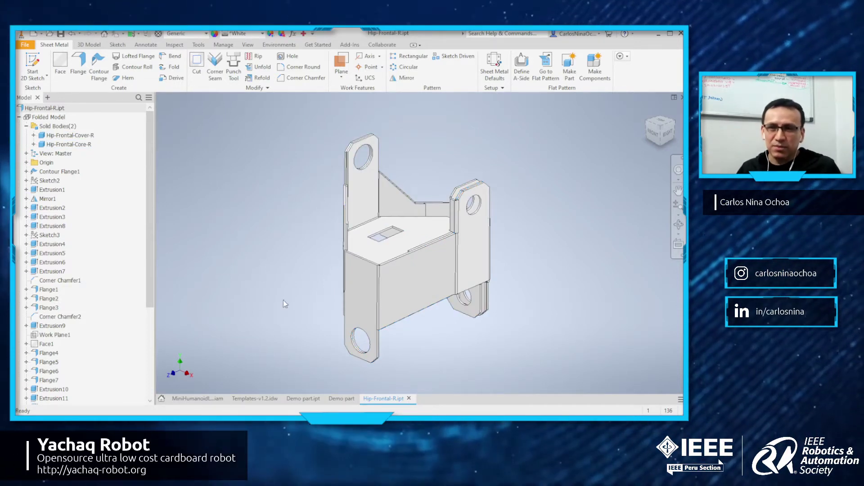
Start opening a file and browse to the Duplex Board Parts folder of the Mini Humanoid Low Cost Robot project.
click(50, 33)
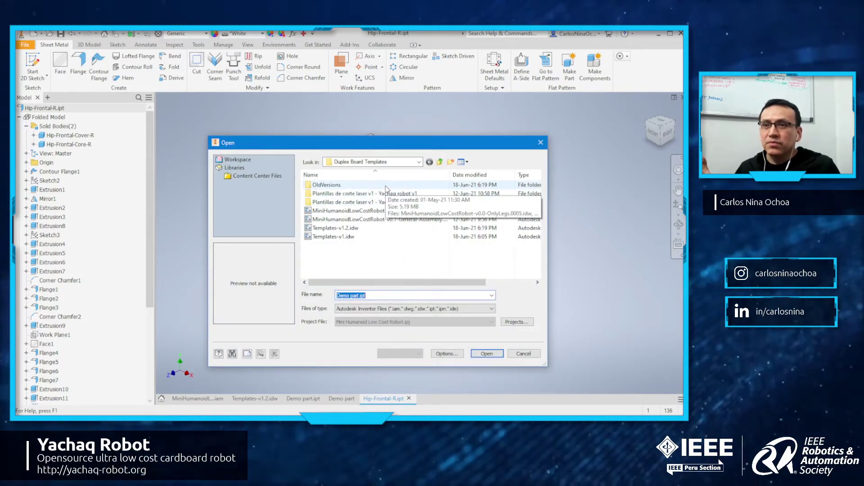
click(440, 162)
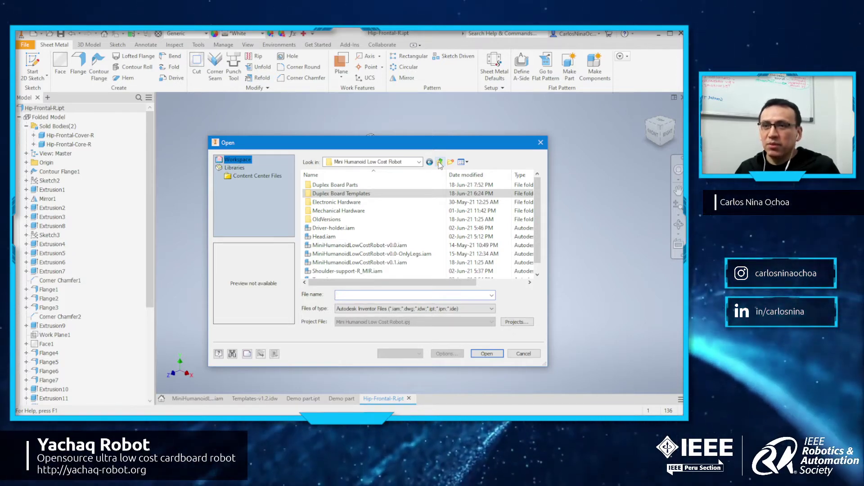
click(372, 187)
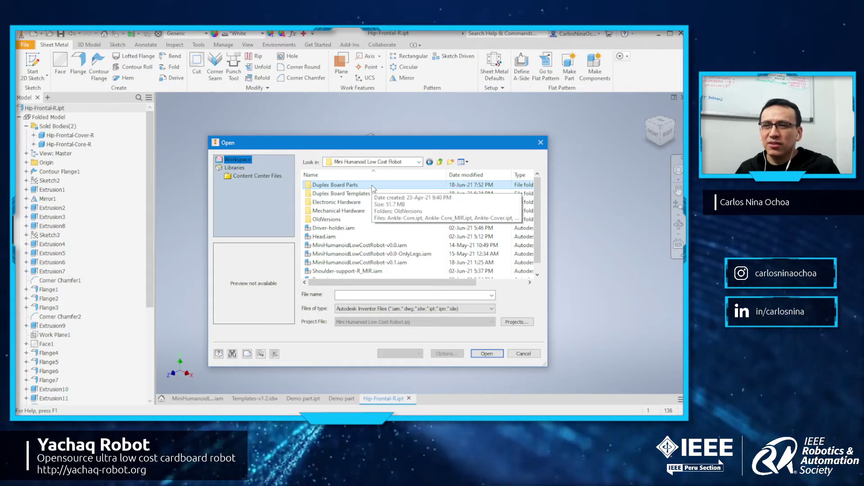
double_click(372, 187)
Look through the duplex board part files and open the assembly Hip-Frontal-R.iam.
scroll(393, 233, down, 5)
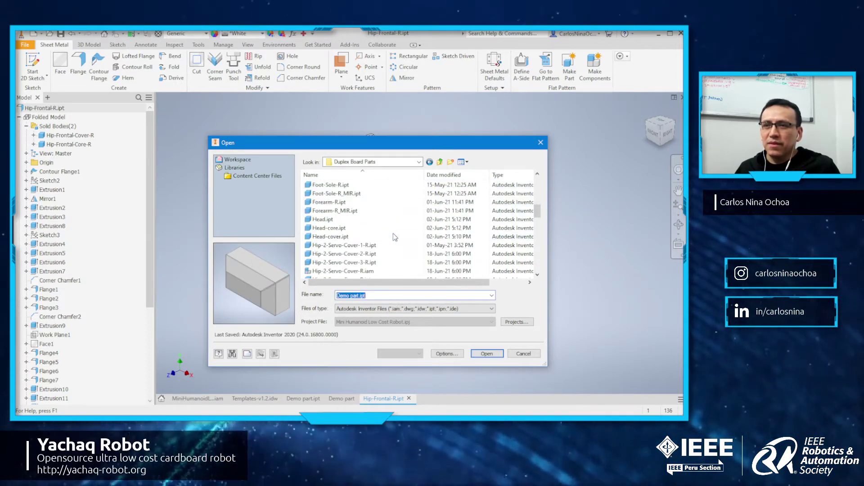
scroll(393, 234, down, 2)
click(393, 219)
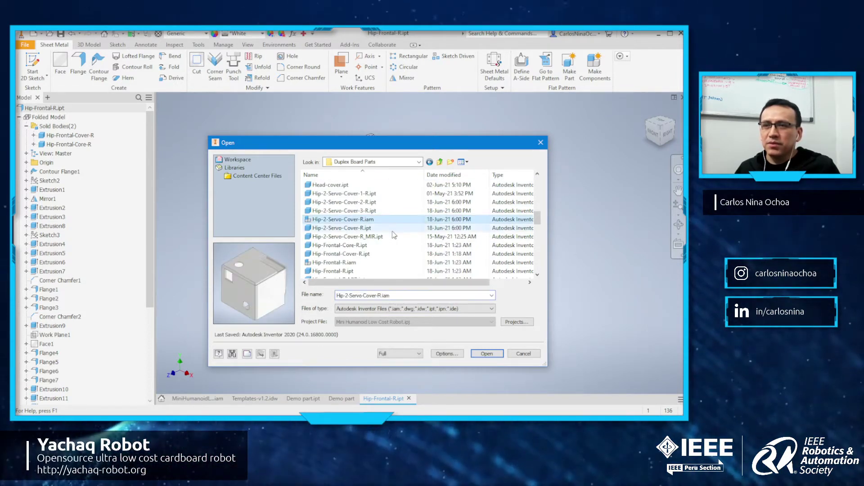
scroll(392, 231, down, 2)
click(367, 211)
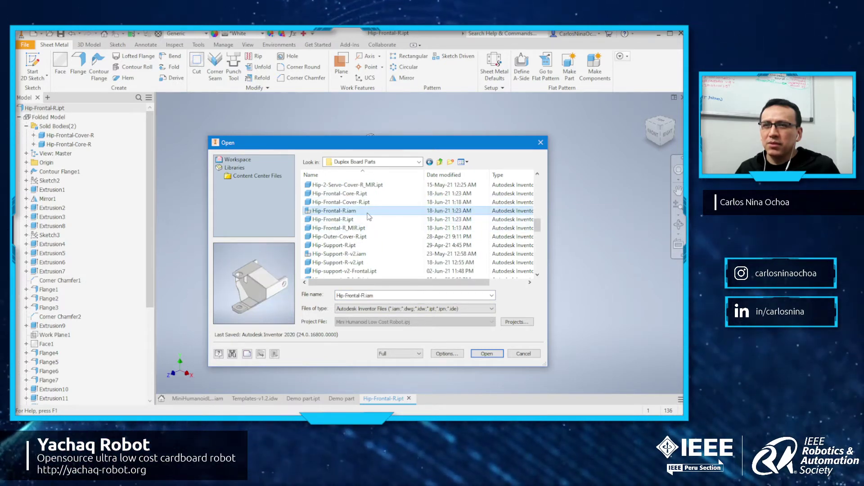
scroll(372, 221, down, 2)
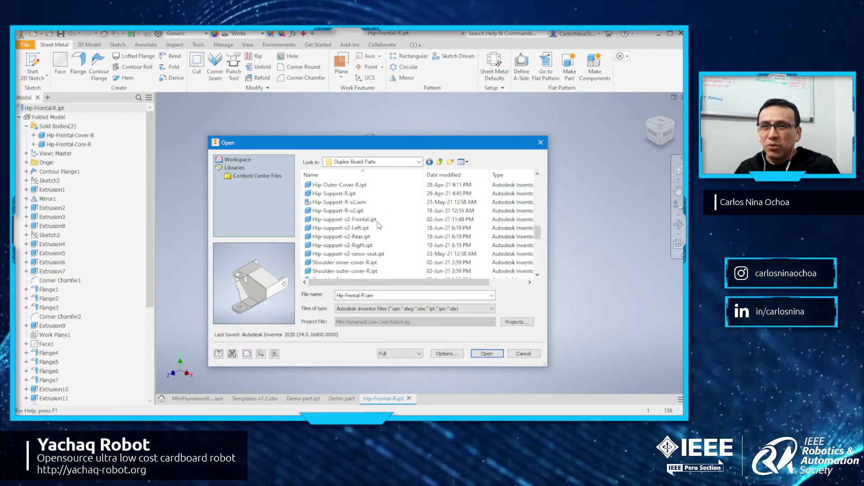
scroll(379, 226, down, 4)
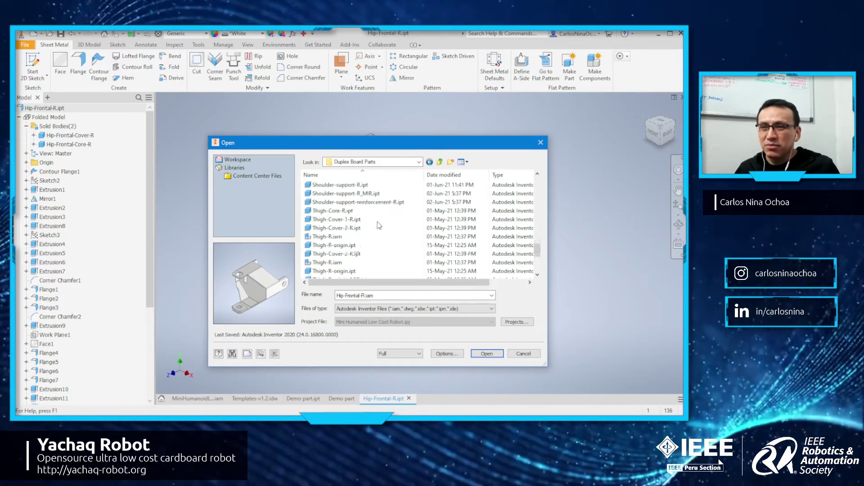
scroll(378, 226, up, 1)
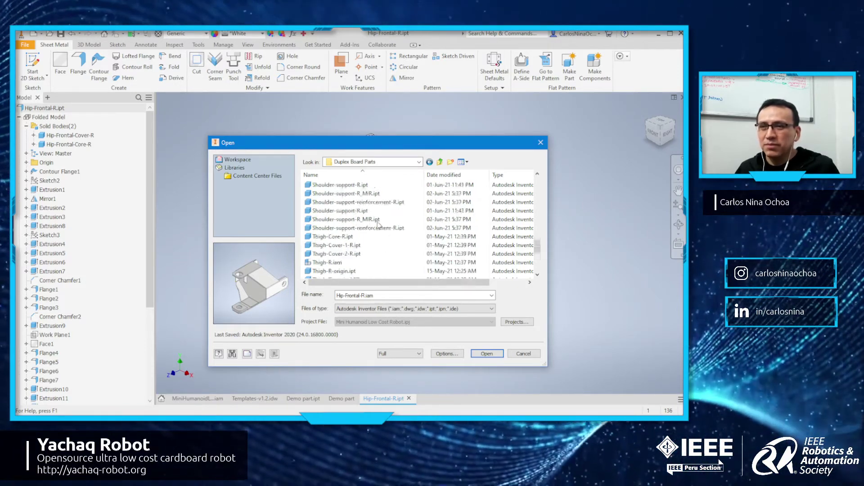
scroll(378, 225, up, 5)
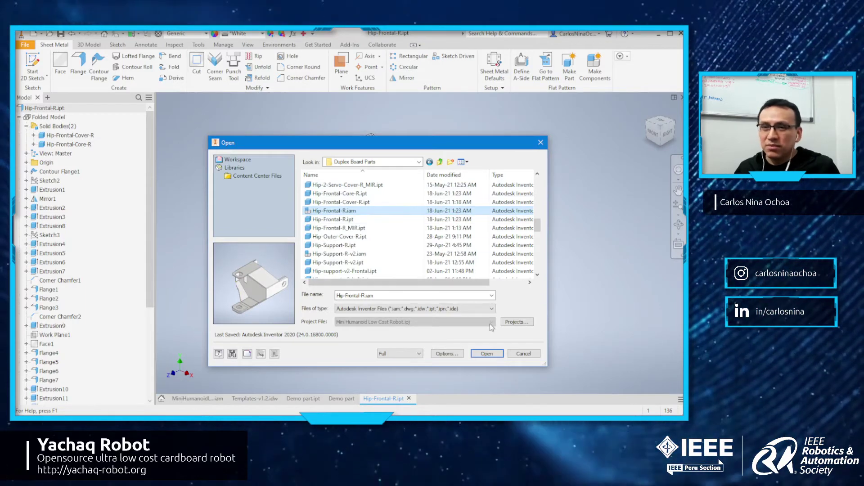
click(491, 353)
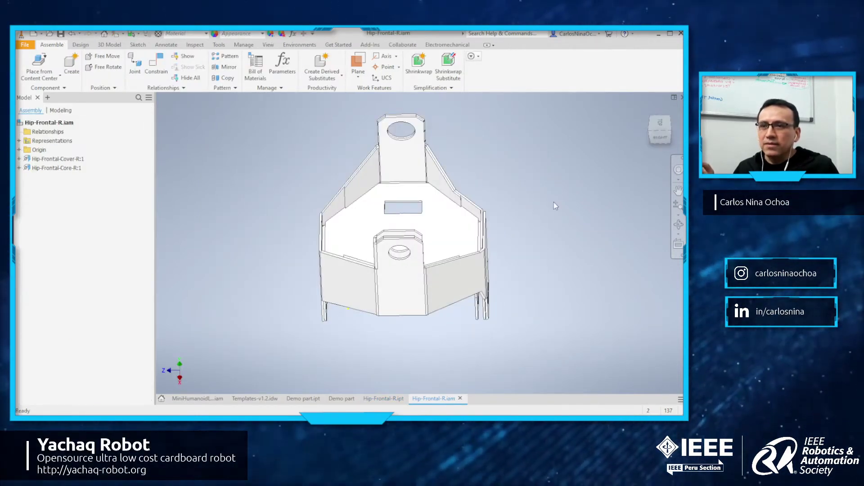
Inspect the Hip-Frontal-R assembly and open its Hip-Frontal-Cover-R component as a separate part.
scroll(432, 226, up, 2)
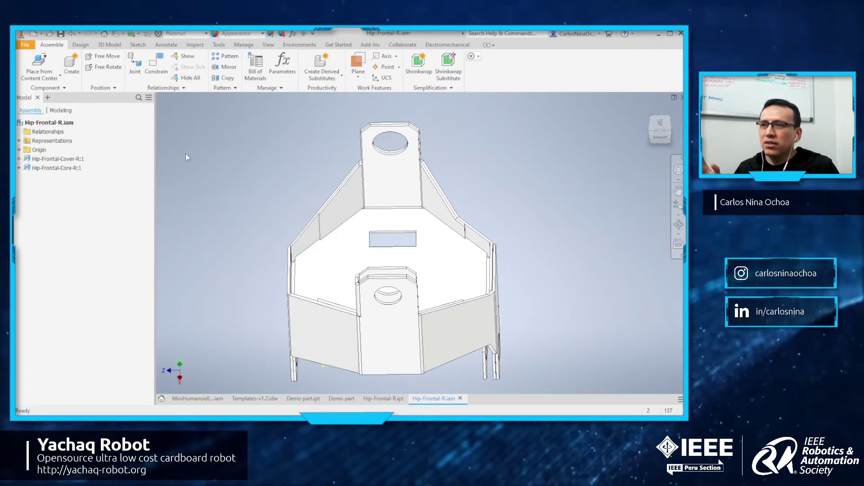
scroll(361, 214, down, 2)
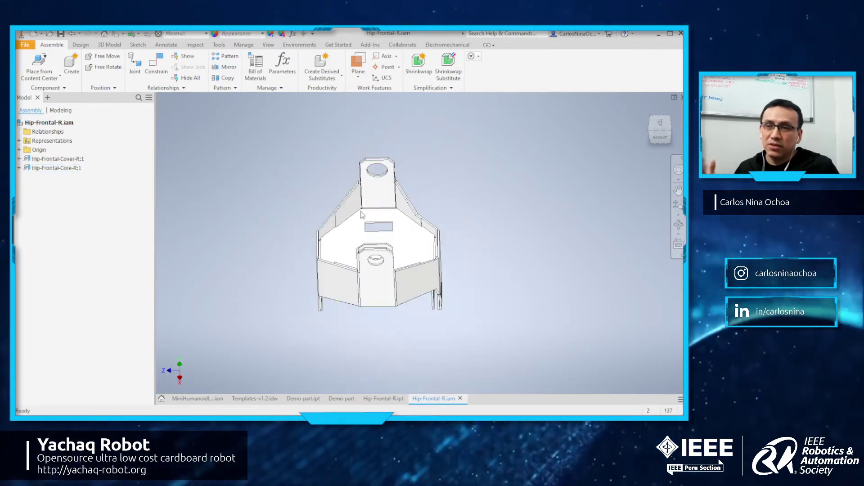
shift+middle_drag(361, 215, 457, 266)
click(397, 251)
right_click(398, 253)
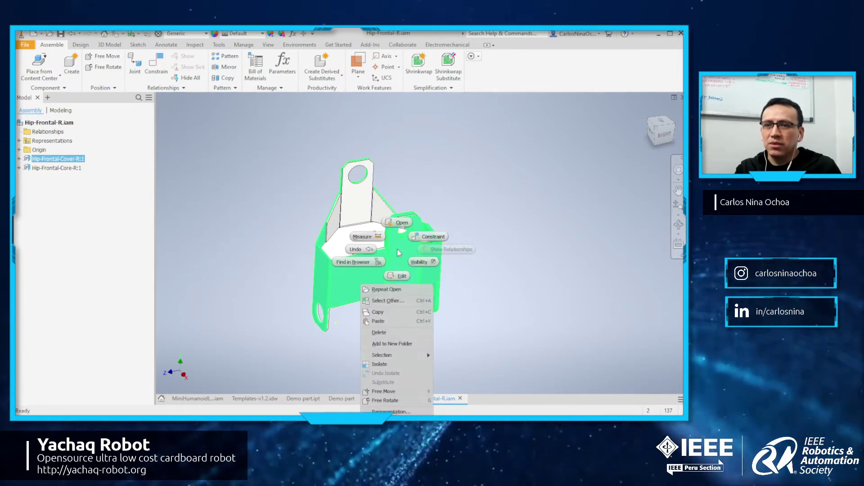
click(400, 223)
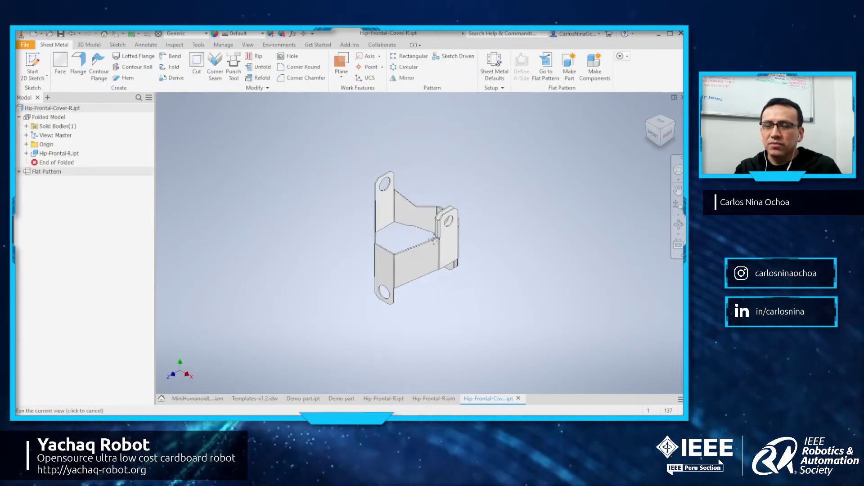
Examine the folded Hip-Frontal-Cover-R part up close and from a slightly turned viewpoint.
scroll(406, 238, up, 3)
middle_drag(423, 246, 453, 230)
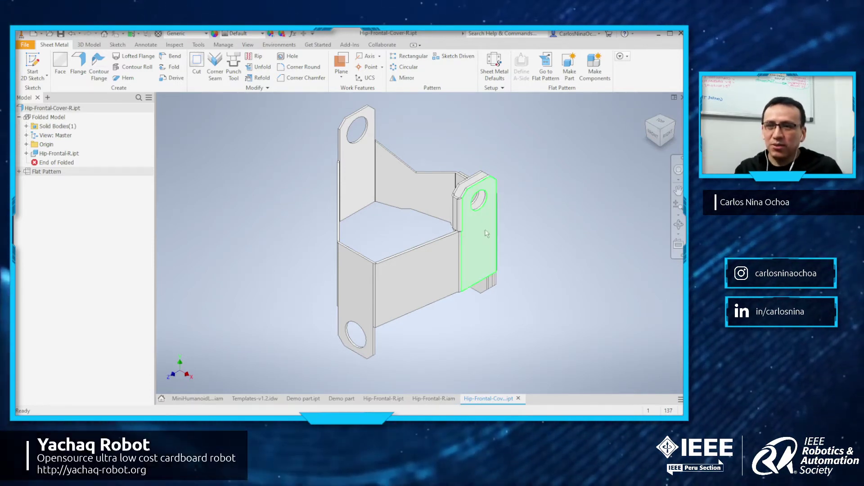
shift+middle_drag(506, 195, 546, 234)
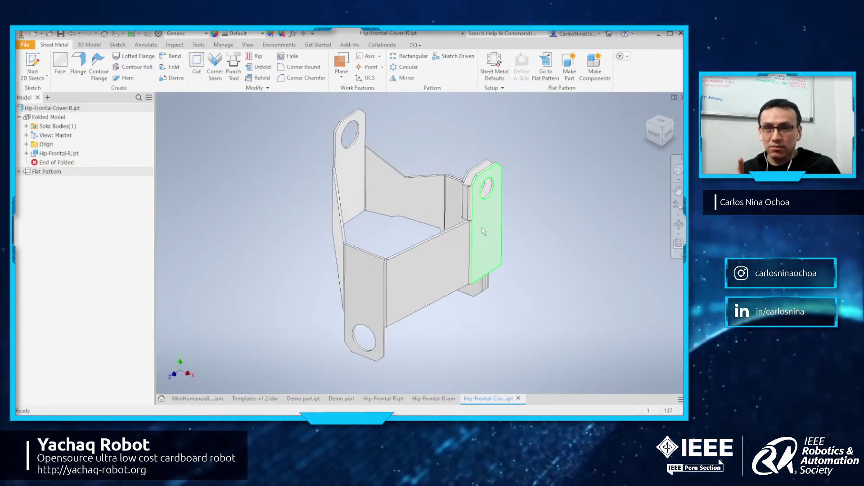
Show the flat pattern of the Hip-Frontal-Cover-R part and examine its unfolded outline and bend lines.
shift+middle_drag(482, 236, 514, 212)
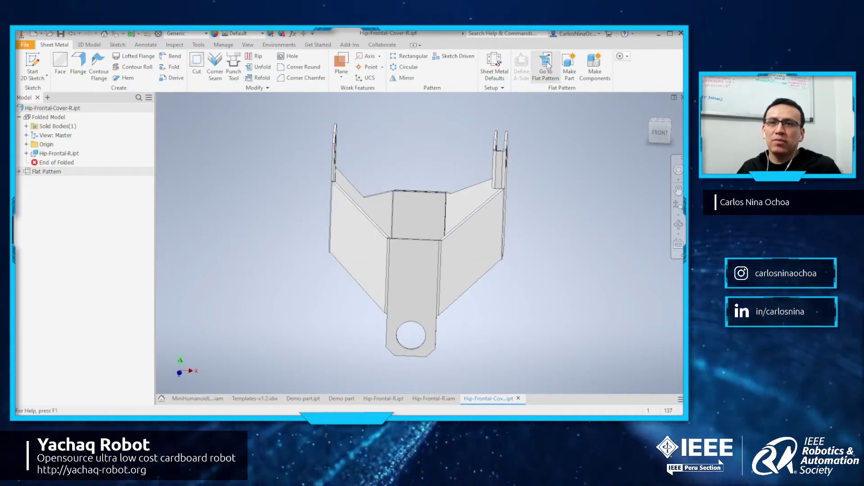
click(548, 64)
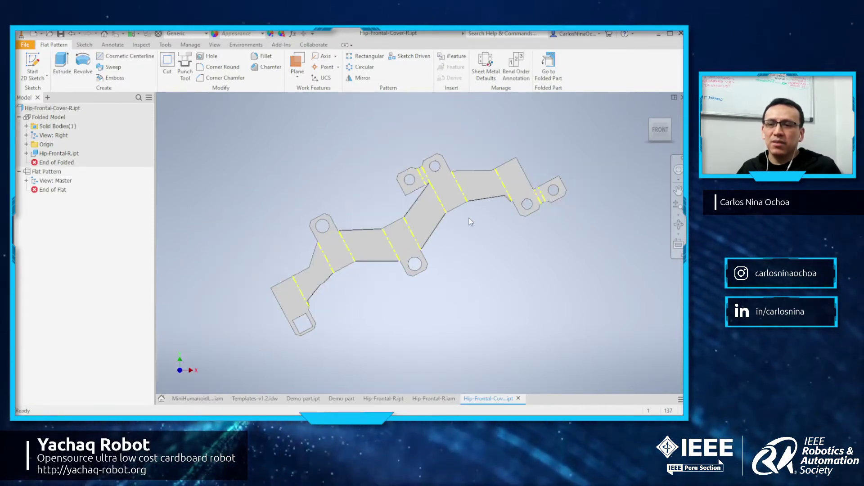
middle_drag(470, 227, 469, 226)
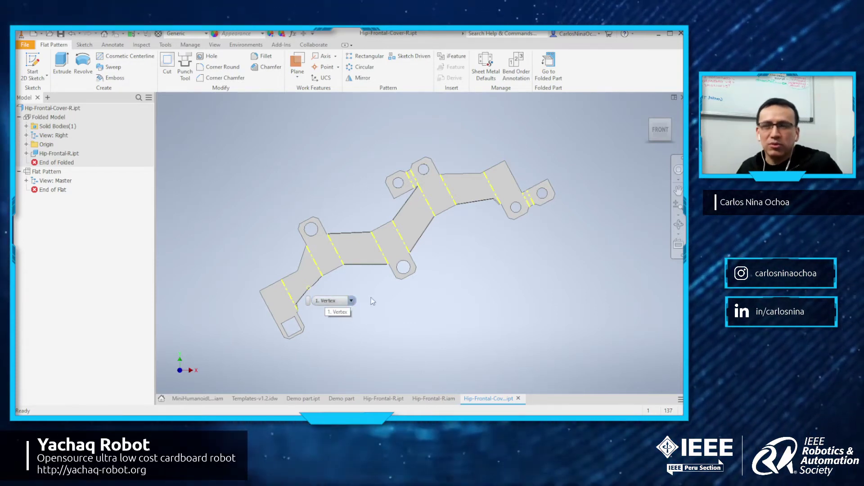
scroll(395, 244, down, 3)
scroll(395, 244, up, 3)
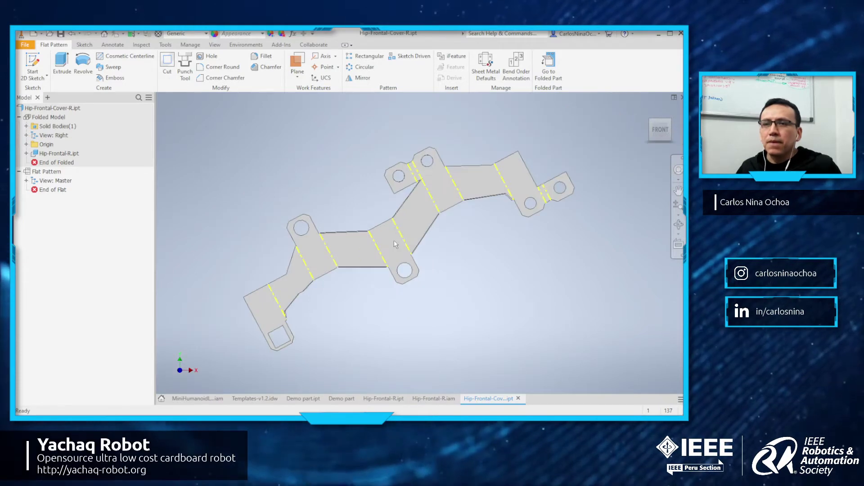
Return Hip-Frontal-Cover-R to its folded model and inspect the folded shape from the front.
click(549, 66)
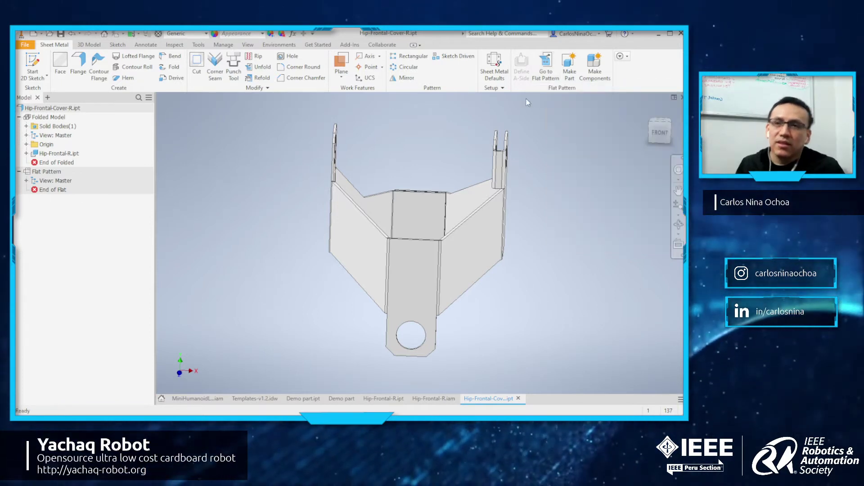
scroll(461, 180, down, 2)
scroll(463, 200, up, 3)
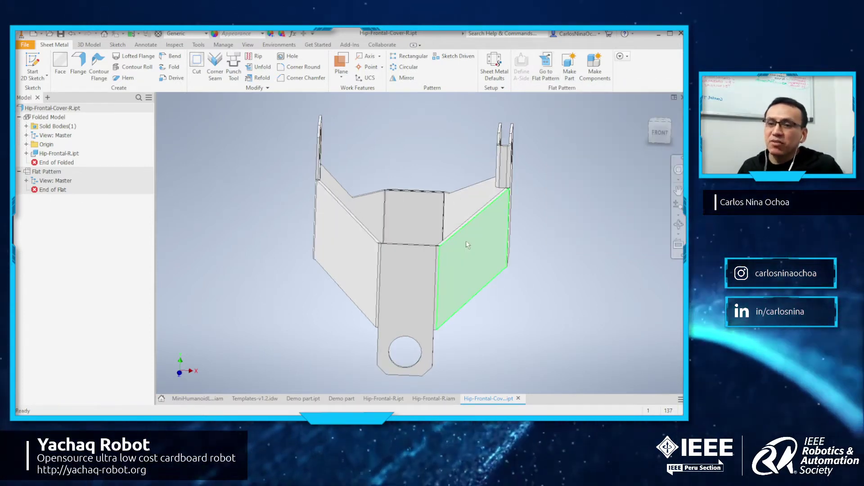
scroll(466, 246, down, 3)
scroll(450, 225, up, 4)
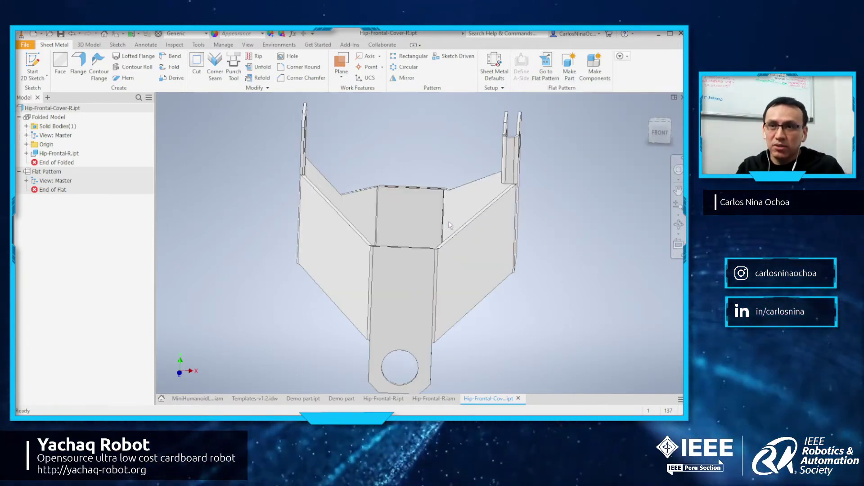
Switch to the Templates-v1.2.idw drawing and examine the first sheet's cutting templates and its paper format and print scale note up close.
click(256, 399)
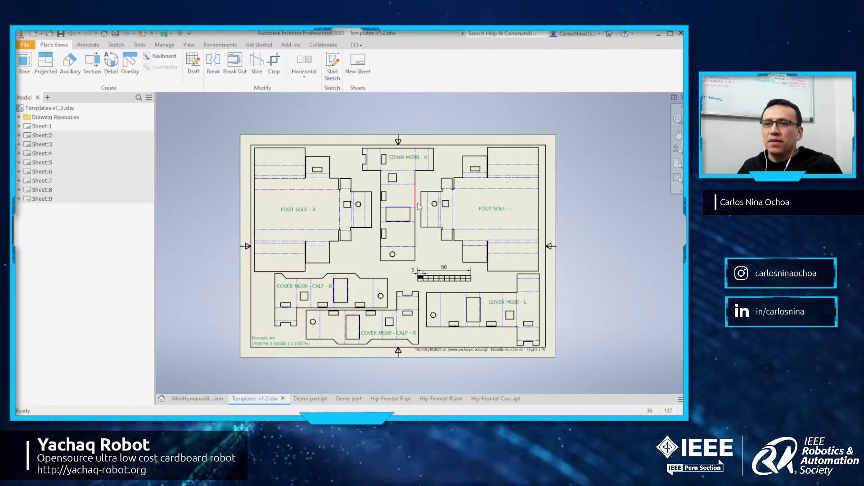
scroll(418, 206, up, 2)
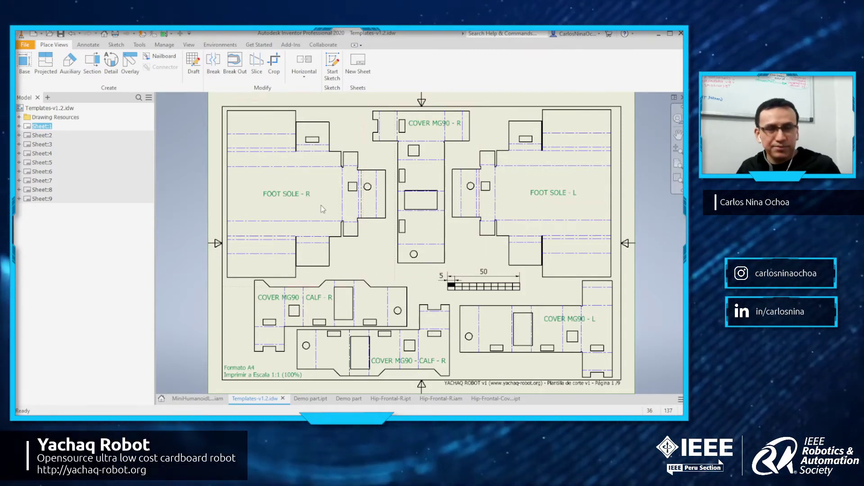
click(275, 194)
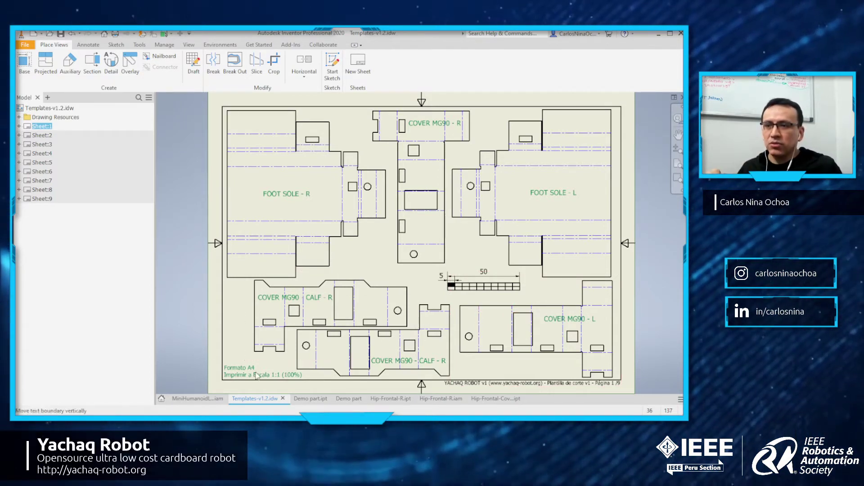
scroll(256, 375, down, 3)
scroll(258, 376, up, 8)
middle_drag(259, 375, 452, 317)
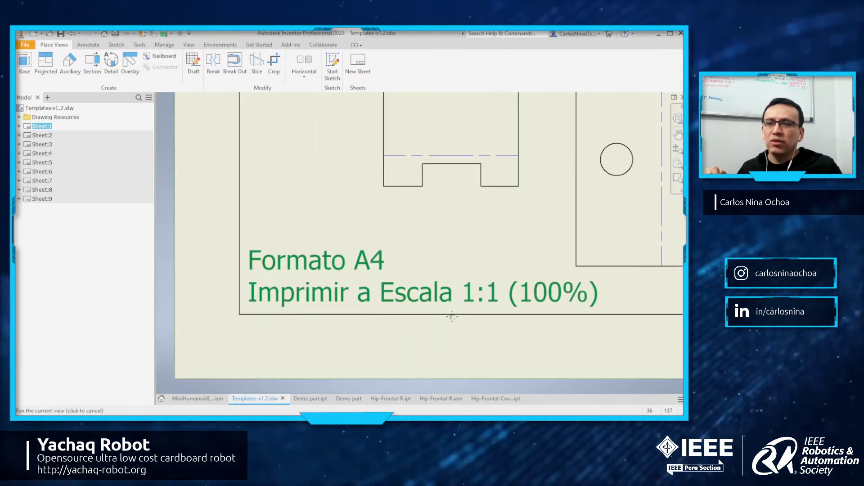